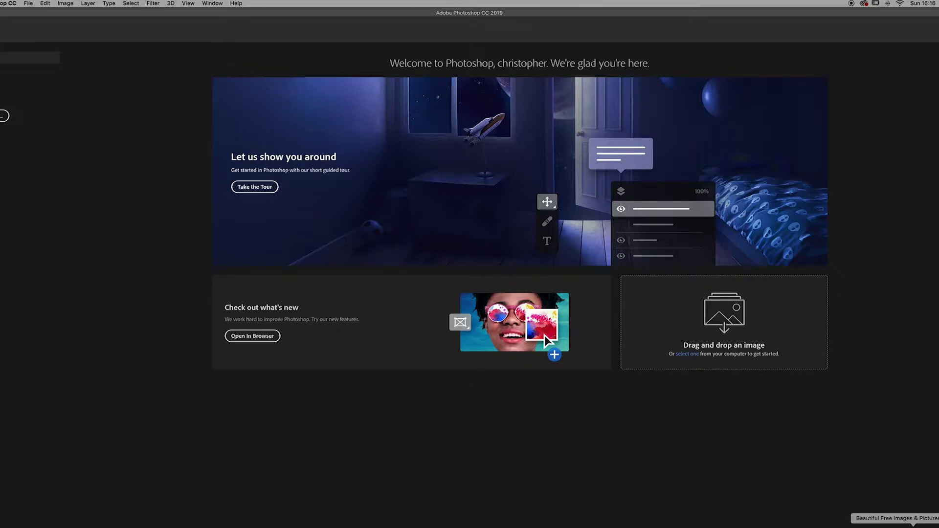
# - Find the portrait of the long-haired woman in a black top on Unsplash and open it in Photoshop
pyautogui.click(912, 525)
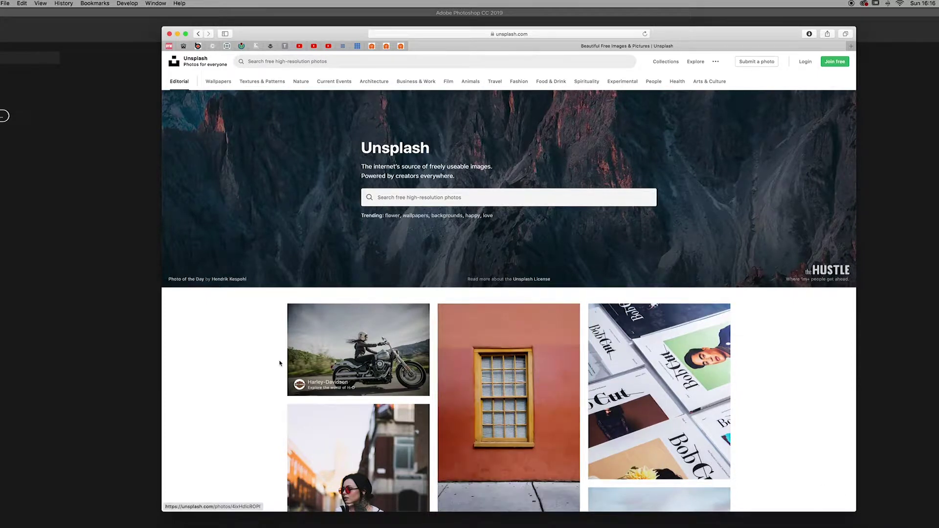
pyautogui.scroll(-13, 280, 359)
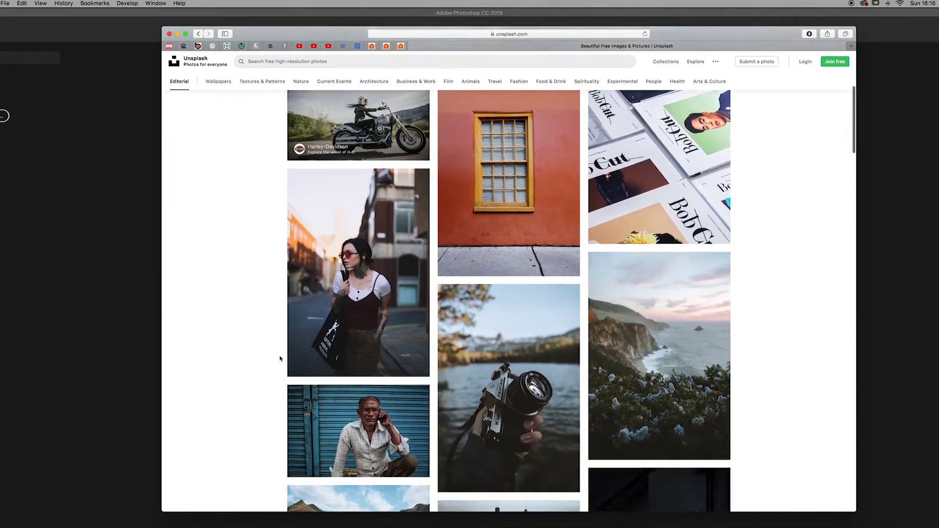
pyautogui.scroll(-5, 280, 359)
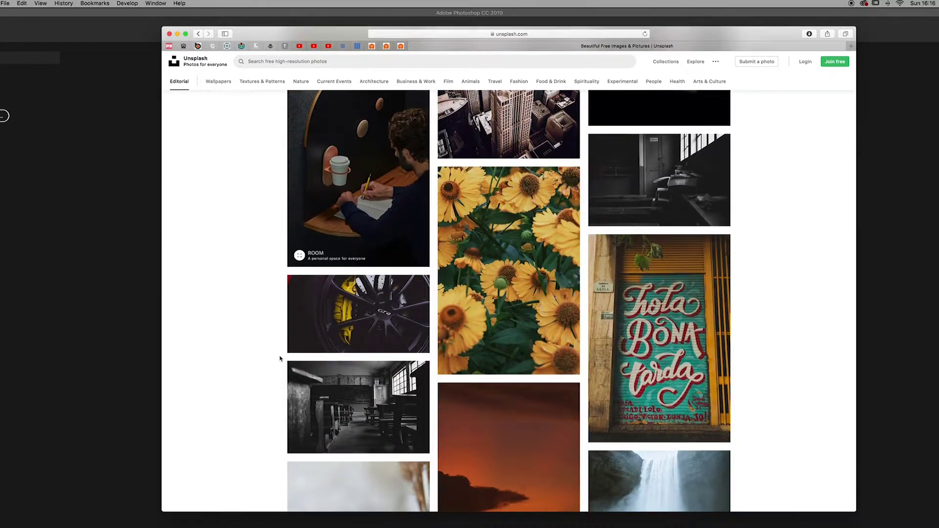
pyautogui.scroll(-6, 280, 359)
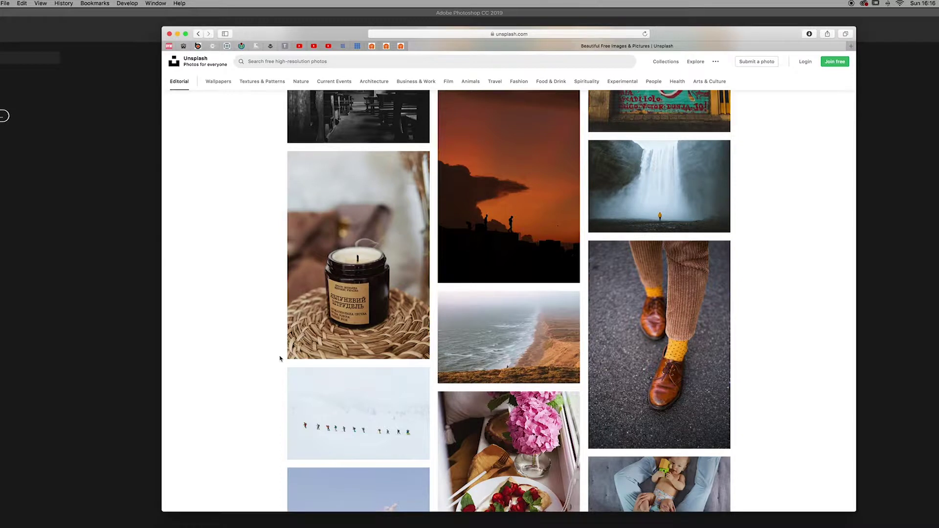
pyautogui.scroll(-10, 279, 358)
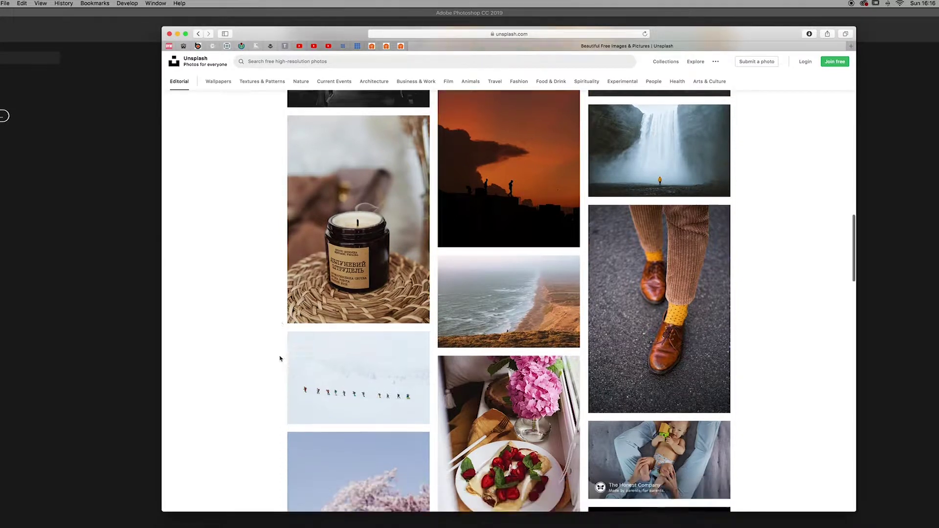
pyautogui.scroll(-7, 279, 358)
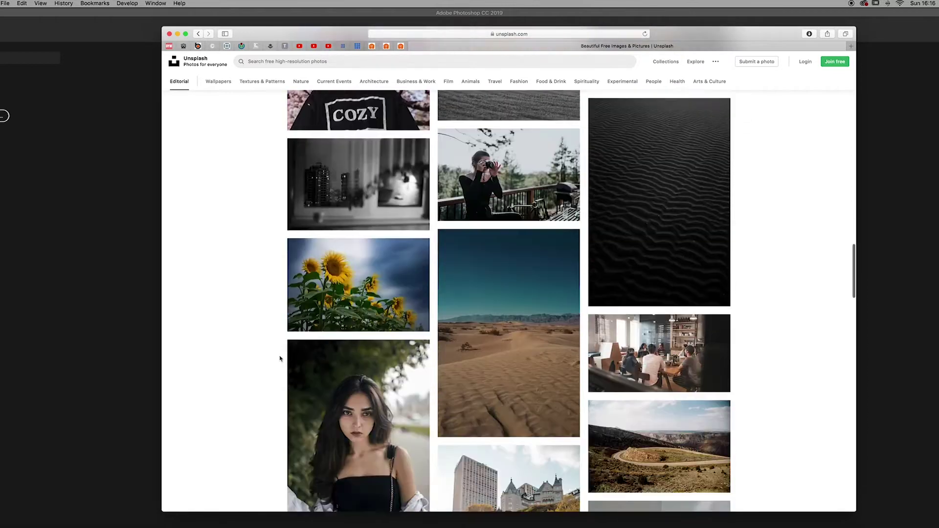
pyautogui.scroll(-3, 279, 359)
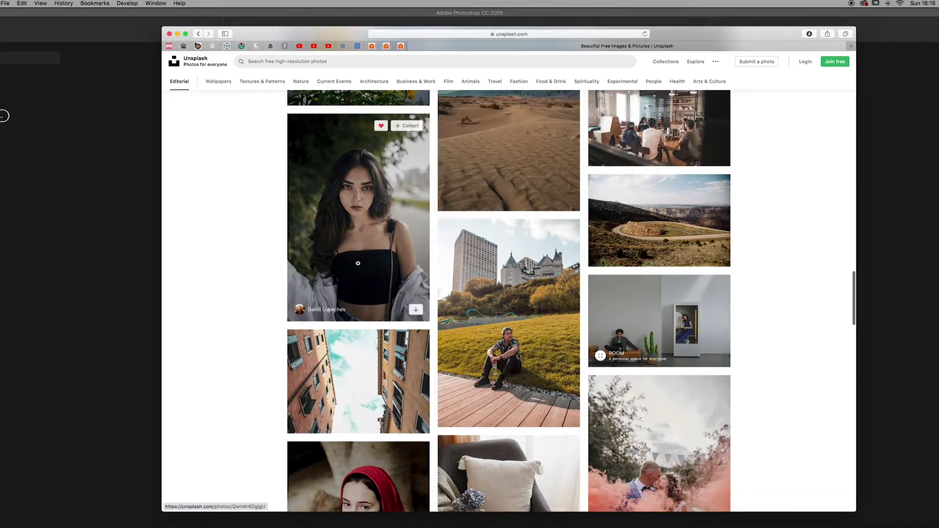
pyautogui.click(349, 241)
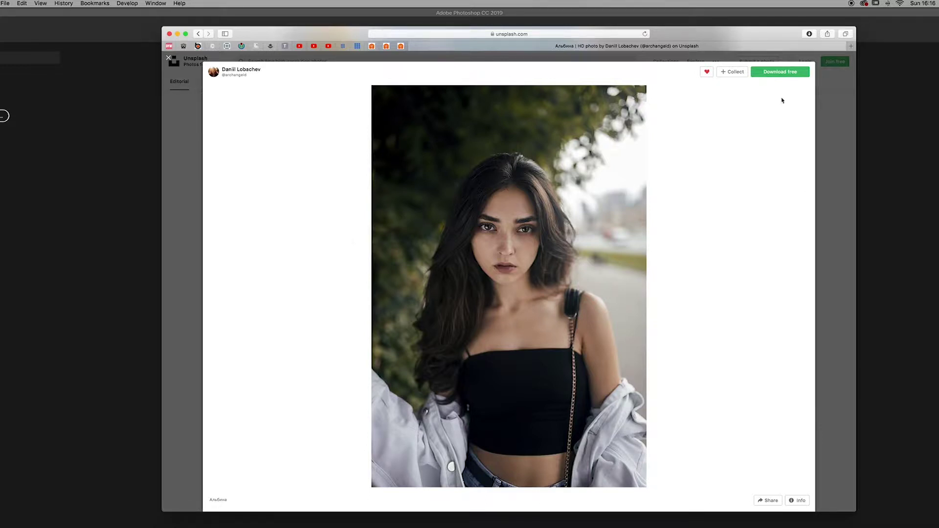
pyautogui.moveTo(507, 239); pyautogui.dragTo(890, 341)
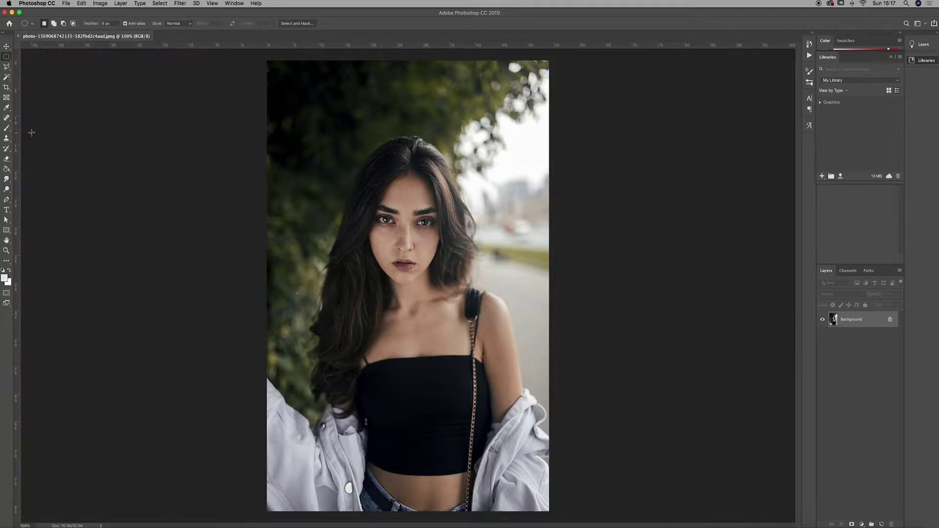
# - Try to select the background areas around the woman with the Magic Wand, and clear the selection
pyautogui.click(6, 78)
pyautogui.click(304, 174)
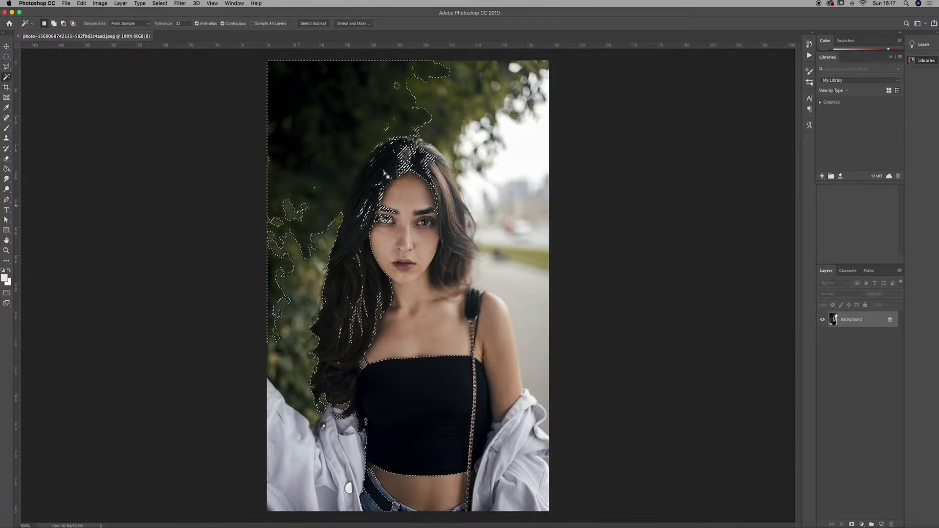
pyautogui.click(449, 130)
pyautogui.click(482, 153)
pyautogui.click(477, 142)
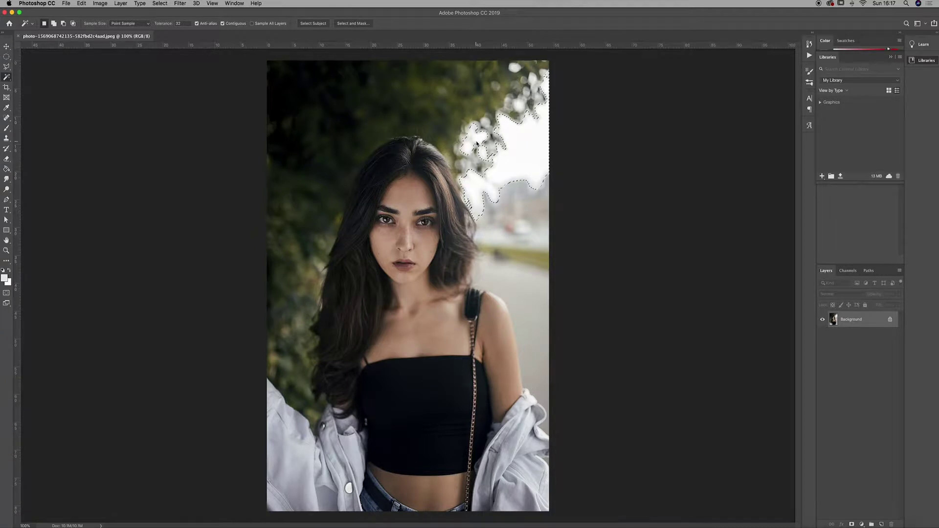
pyautogui.click(504, 301)
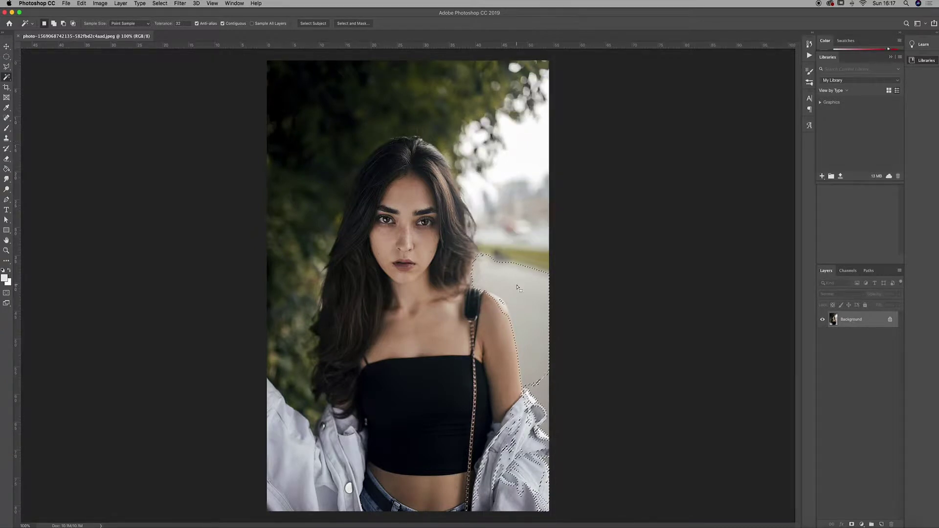
pyautogui.click(308, 275)
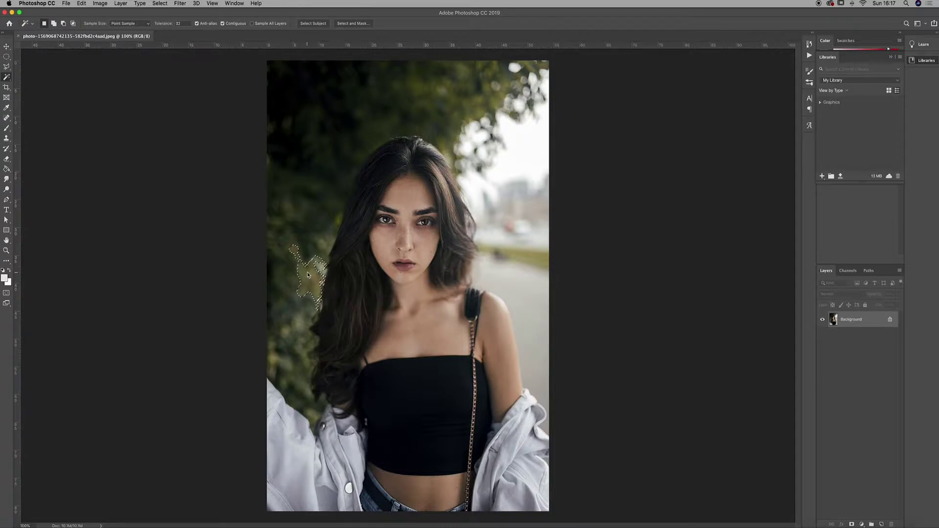
pyautogui.click(319, 226)
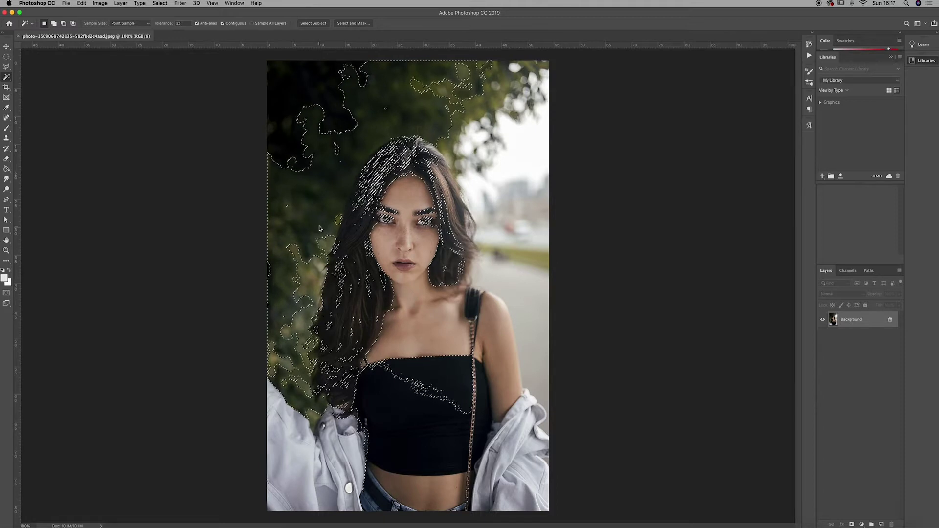
pyautogui.press('super+d')
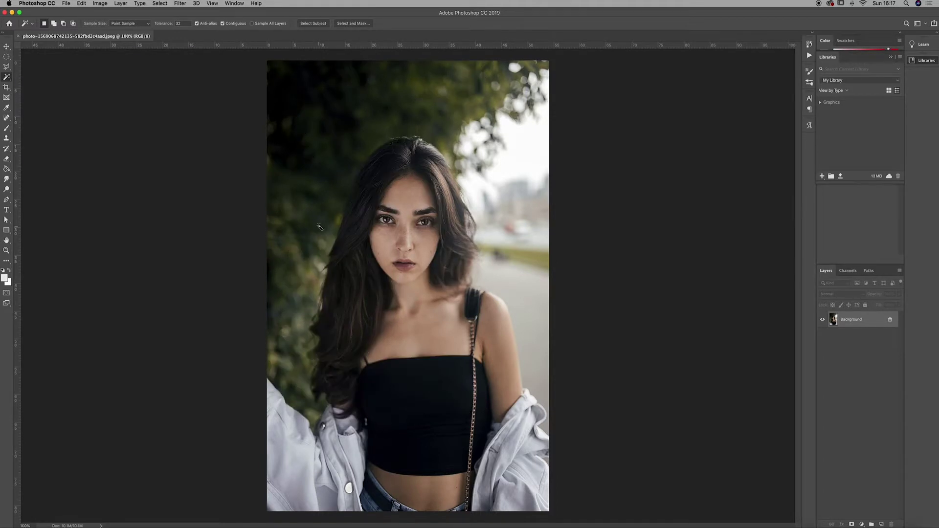
# - Switch to the Quick Selection tool, brush a trial selection across the woman, and clear it
pyautogui.click(7, 78)
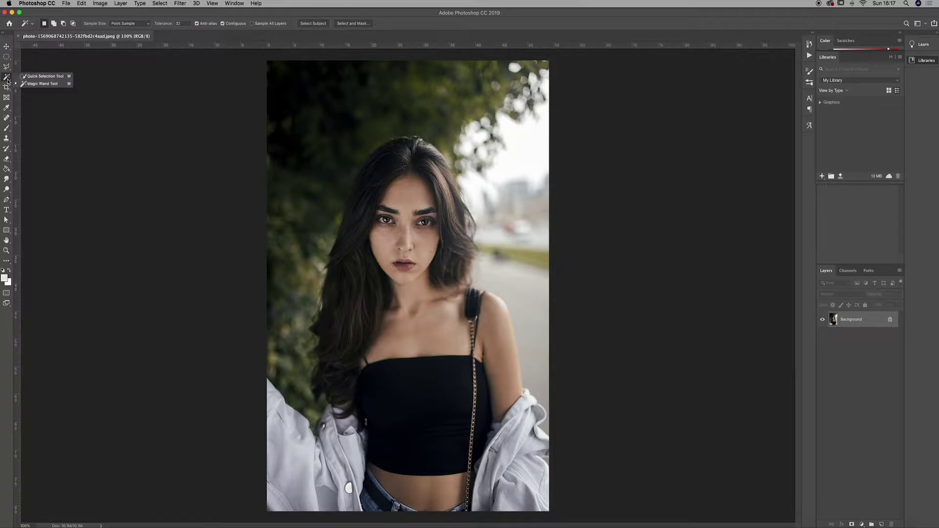
pyautogui.click(44, 77)
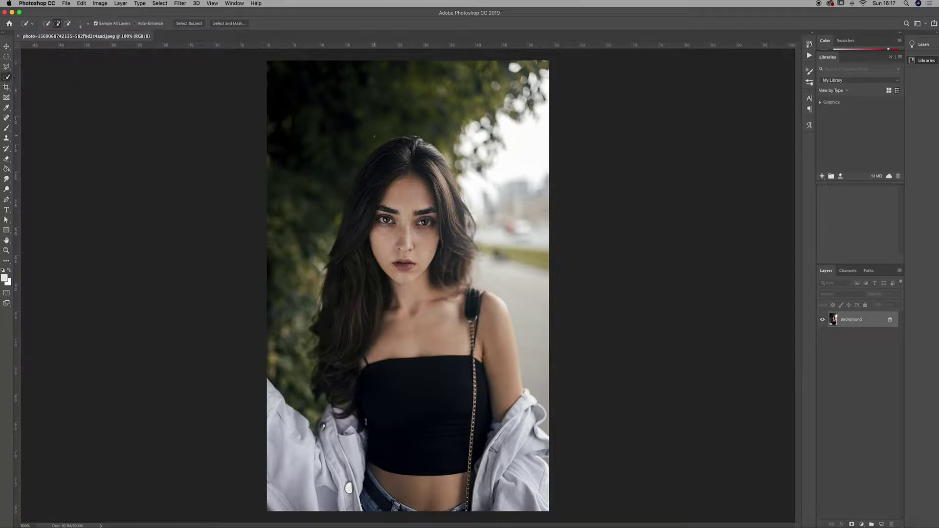
pyautogui.moveTo(372, 167)
pyautogui.mouseDown()
pyautogui.moveTo(352, 214)
pyautogui.moveTo(370, 274)
pyautogui.moveTo(395, 289)
pyautogui.moveTo(408, 275)
pyautogui.moveTo(431, 175)
pyautogui.moveTo(479, 244)
pyautogui.moveTo(468, 305)
pyautogui.moveTo(505, 336)
pyautogui.moveTo(519, 442)
pyautogui.mouseUp()
pyautogui.moveTo(411, 445)
pyautogui.mouseDown()
pyautogui.moveTo(389, 444)
pyautogui.moveTo(372, 470)
pyautogui.moveTo(343, 482)
pyautogui.moveTo(276, 465)
pyautogui.moveTo(264, 449)
pyautogui.mouseUp()
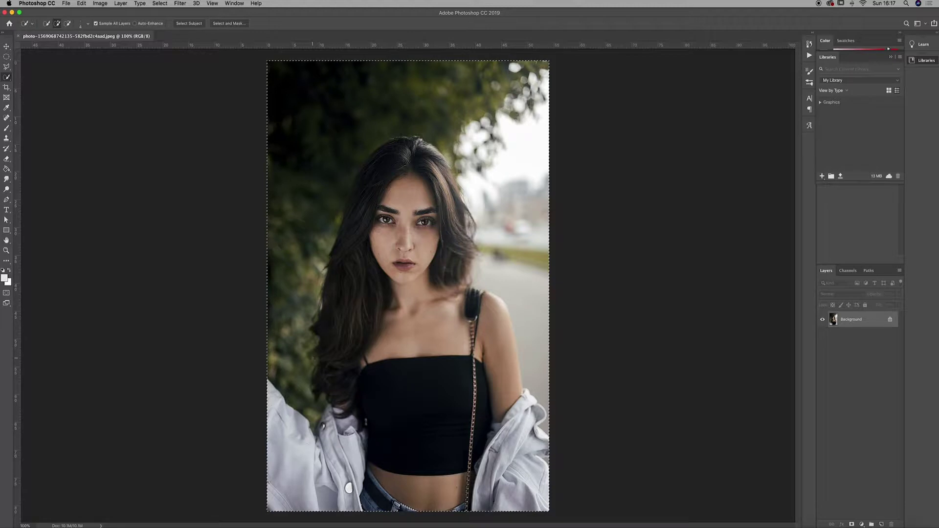
pyautogui.press('super+d')
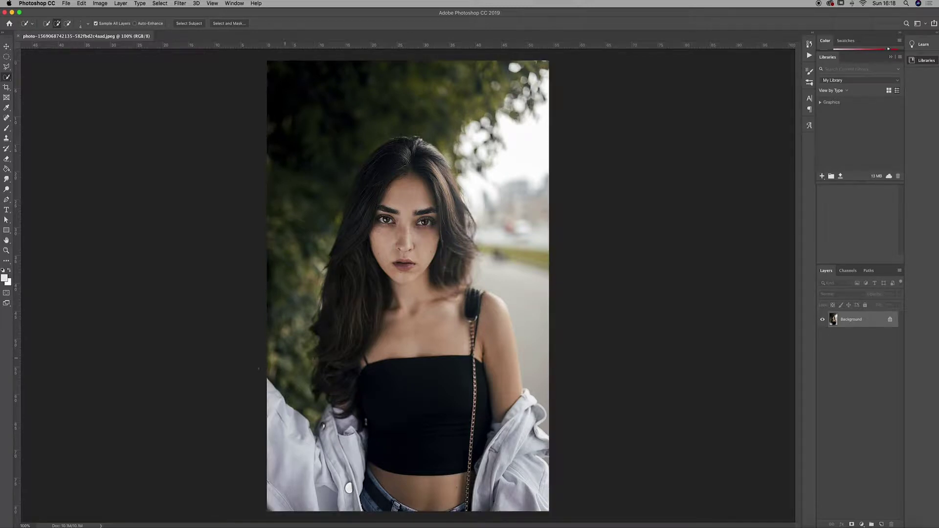
# - Brush a quick selection over the jacket and the lower half of the woman's body
pyautogui.moveTo(288, 430)
pyautogui.mouseDown()
pyautogui.moveTo(298, 449)
pyautogui.moveTo(321, 446)
pyautogui.mouseUp()
pyautogui.moveTo(332, 406)
pyautogui.mouseDown()
pyautogui.moveTo(333, 317)
pyautogui.moveTo(354, 287)
pyautogui.moveTo(386, 305)
pyautogui.moveTo(395, 344)
pyautogui.moveTo(414, 349)
pyautogui.moveTo(445, 319)
pyautogui.moveTo(492, 311)
pyautogui.moveTo(504, 397)
pyautogui.moveTo(513, 414)
pyautogui.moveTo(526, 412)
pyautogui.moveTo(534, 444)
pyautogui.mouseUp()
# - Enlarge the selection brush and subtract the foliage between the woman's long hair and the jacket from the selection
pyautogui.press('super+equal')
pyautogui.scroll(-2, 285, 325)
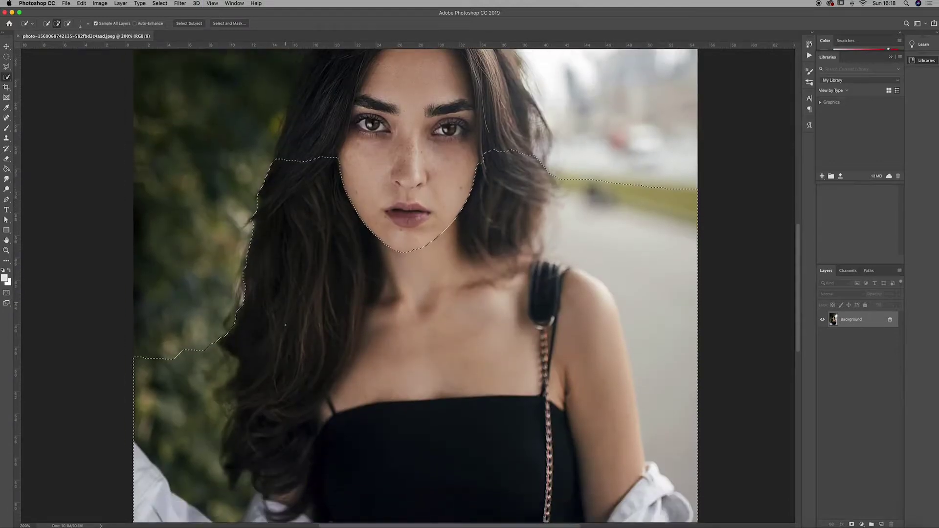
pyautogui.hscroll(-4, 284, 325)
pyautogui.press(']')
pyautogui.press(']')
pyautogui.press(']')
pyautogui.press(']')
pyautogui.press(']')
pyautogui.press(']')
pyautogui.press(']')
pyautogui.press(']')
pyautogui.press(']')
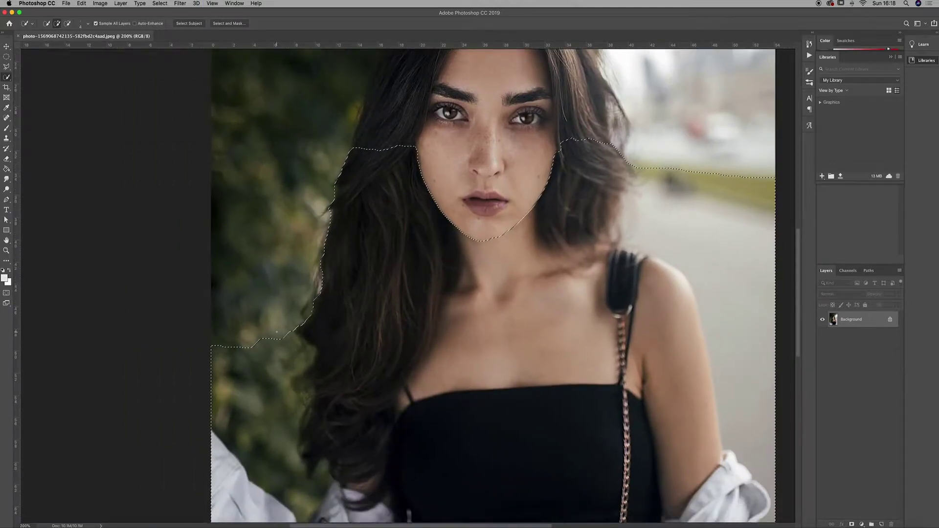
pyautogui.press(']')
pyautogui.press(']')
pyautogui.press(']')
pyautogui.press(']')
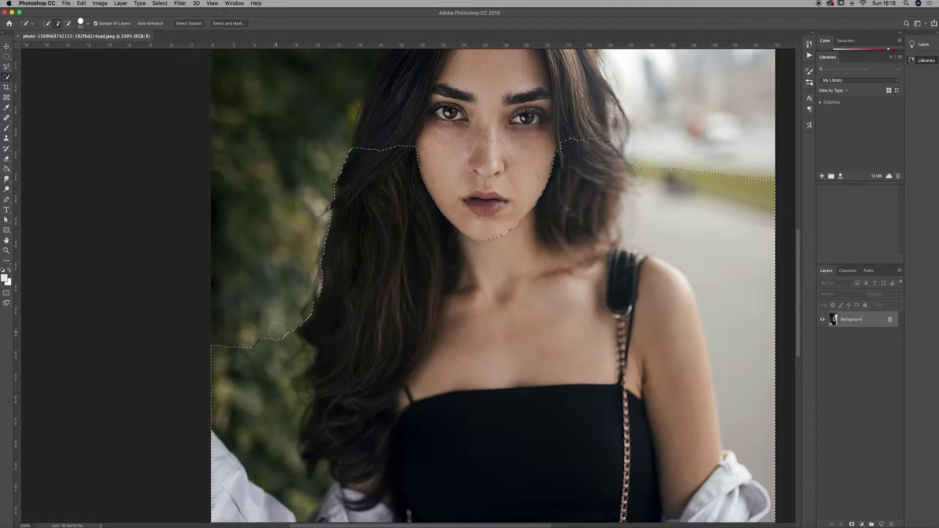
pyautogui.press('alt')
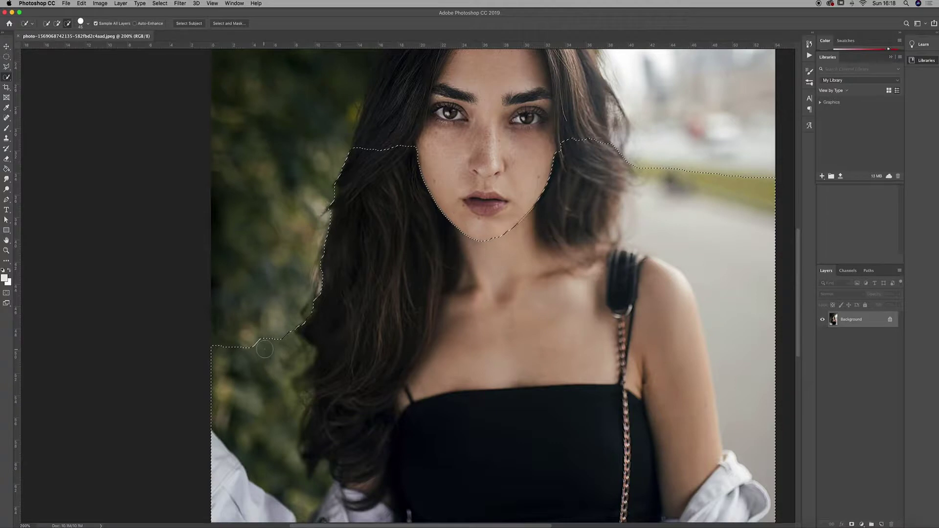
pyautogui.moveTo(257, 350)
pyautogui.mouseDown()
pyautogui.moveTo(219, 351)
pyautogui.moveTo(223, 371)
pyautogui.moveTo(254, 381)
pyautogui.moveTo(279, 343)
pyautogui.moveTo(279, 393)
pyautogui.moveTo(292, 397)
pyautogui.moveTo(302, 493)
pyautogui.mouseUp()
# - Subtract the blurred path and background beside the woman's bare shoulder, arm and jacket sleeve from the selection
pyautogui.hscroll(6, 308, 481)
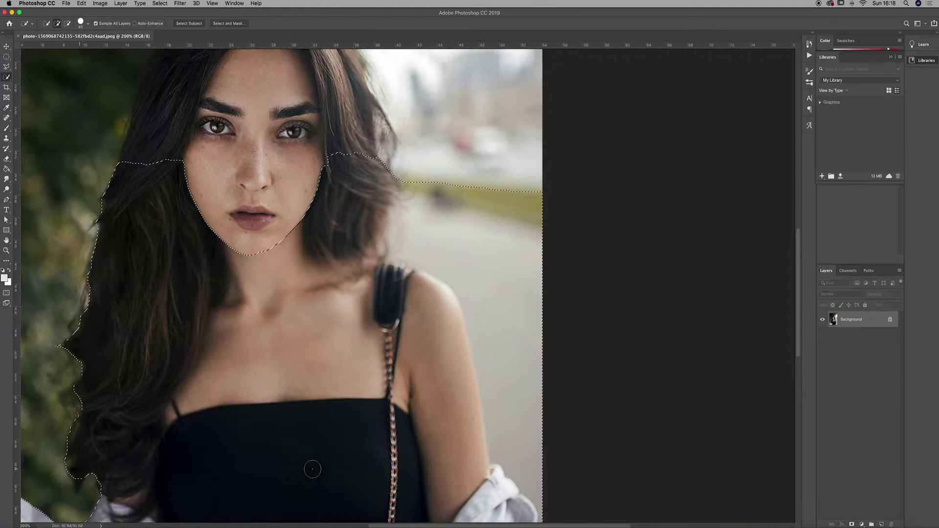
pyautogui.scroll(5, 312, 470)
pyautogui.moveTo(413, 382)
pyautogui.mouseDown()
pyautogui.moveTo(408, 415)
pyautogui.moveTo(452, 381)
pyautogui.moveTo(491, 398)
pyautogui.moveTo(512, 396)
pyautogui.moveTo(459, 414)
pyautogui.mouseUp()
pyautogui.scroll(-3, 440, 431)
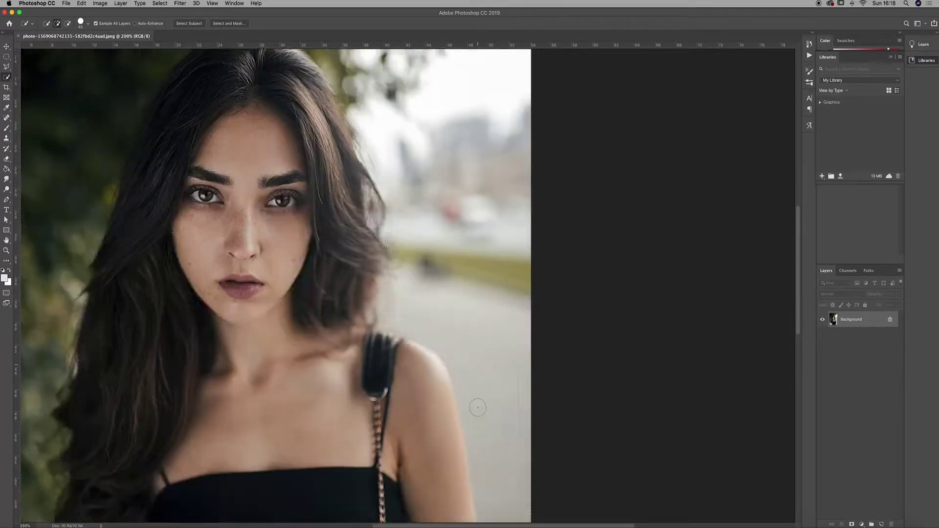
pyautogui.scroll(-1, 478, 407)
pyautogui.moveTo(488, 325)
pyautogui.mouseDown()
pyautogui.moveTo(509, 379)
pyautogui.moveTo(496, 376)
pyautogui.moveTo(508, 434)
pyautogui.mouseUp()
pyautogui.scroll(-1, 505, 412)
pyautogui.scroll(-5, 505, 412)
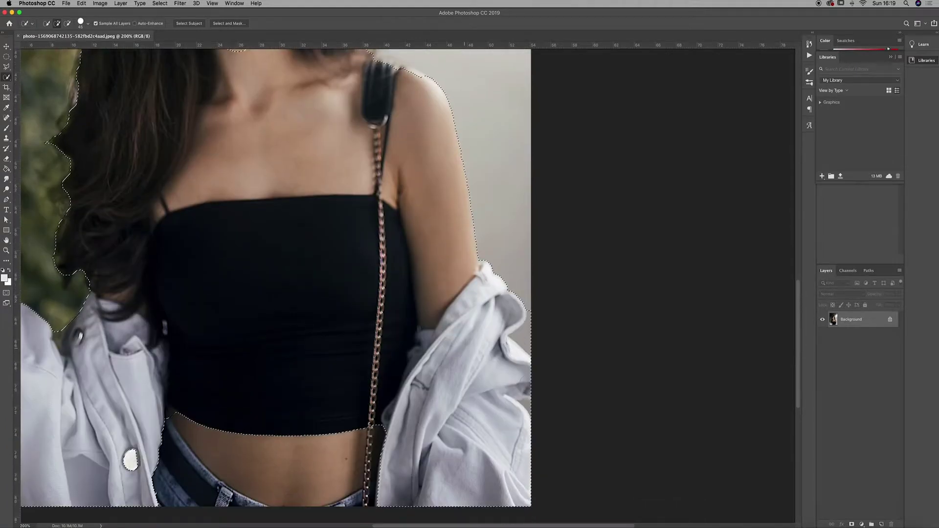
pyautogui.keyDown('alt'); pyautogui.click(524, 341); pyautogui.keyUp('alt')
# - Add the bare midriff and jeans to the selection and refine the jacket edge below the long hair
pyautogui.moveTo(185, 410); pyautogui.dragTo(167, 455)
pyautogui.click(177, 427)
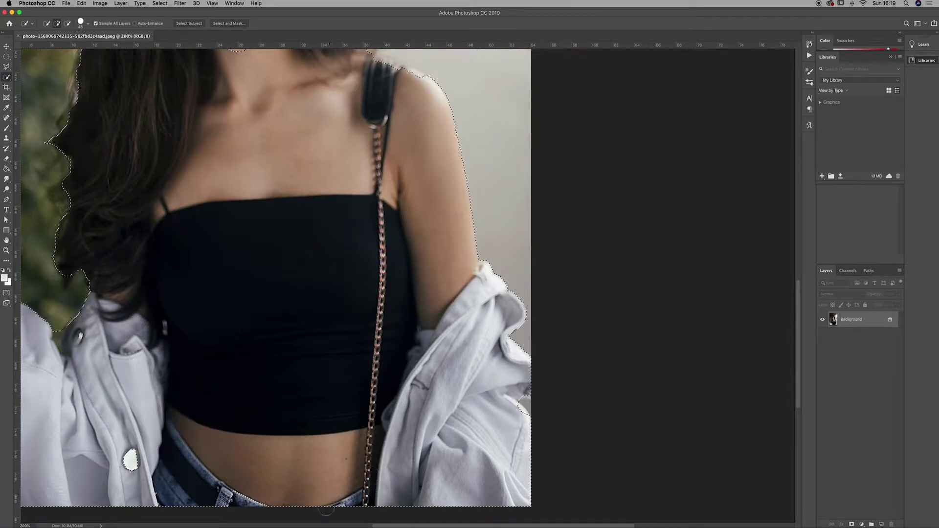
pyautogui.hscroll(-5, 253, 378)
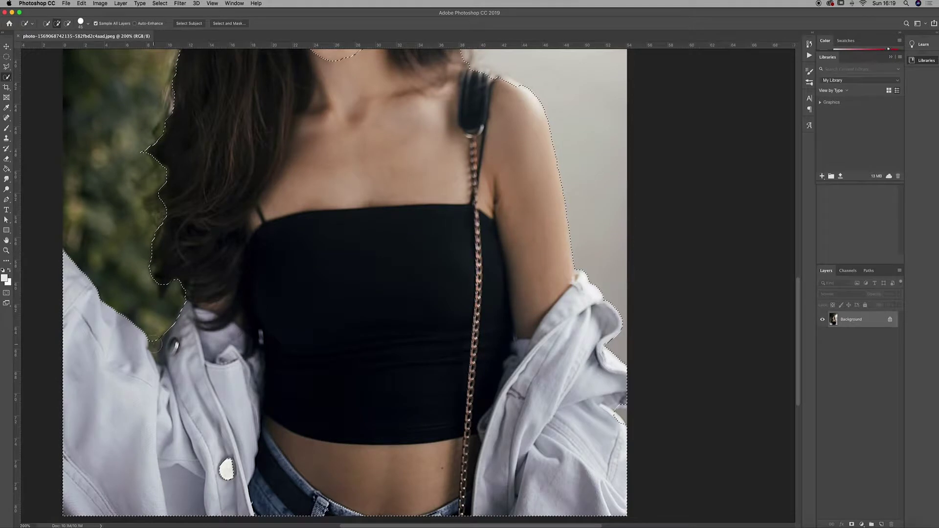
pyautogui.moveTo(155, 345); pyautogui.dragTo(161, 358)
# - Add the woman's face and the rest of her hair up to the crown to the selection
pyautogui.scroll(10, 174, 346)
pyautogui.moveTo(335, 349)
pyautogui.mouseDown()
pyautogui.moveTo(341, 390)
pyautogui.moveTo(366, 276)
pyautogui.mouseUp()
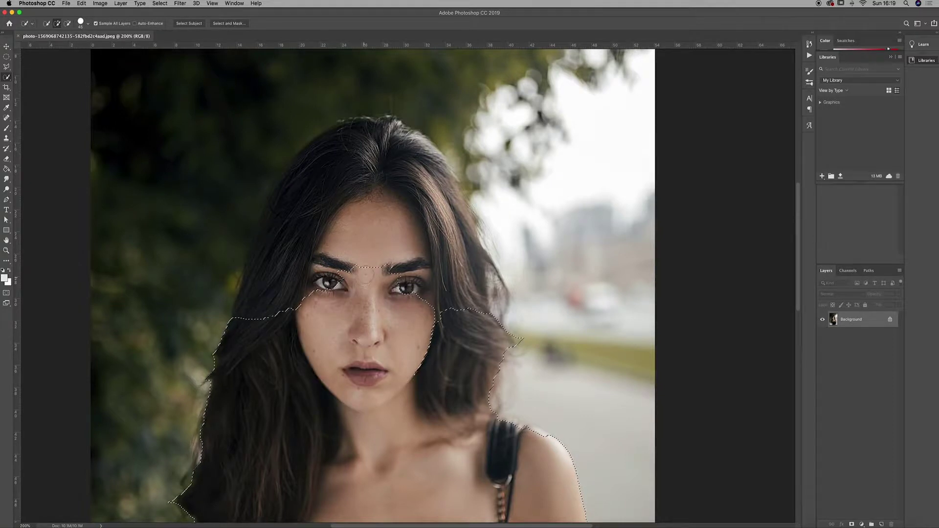
pyautogui.moveTo(431, 310)
pyautogui.mouseDown()
pyautogui.moveTo(430, 217)
pyautogui.moveTo(468, 262)
pyautogui.mouseUp()
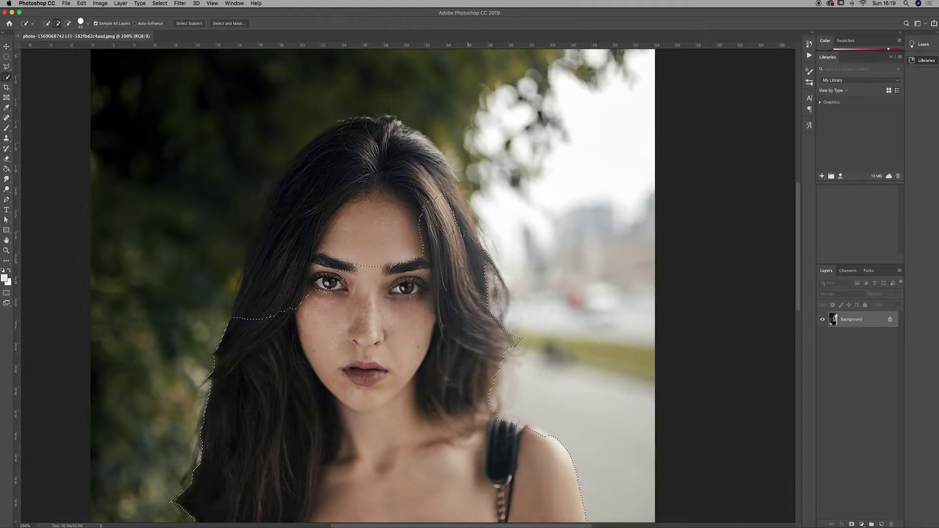
pyautogui.moveTo(457, 208)
pyautogui.mouseDown()
pyautogui.moveTo(377, 137)
pyautogui.moveTo(342, 142)
pyautogui.moveTo(308, 169)
pyautogui.moveTo(271, 234)
pyautogui.mouseUp()
pyautogui.moveTo(440, 171); pyautogui.dragTo(460, 174)
# - Subtract the stray background beside the upper hair next to the bright sky from the selection
pyautogui.press('alt')
pyautogui.moveTo(449, 146); pyautogui.dragTo(468, 185)
pyautogui.press('super+minus')
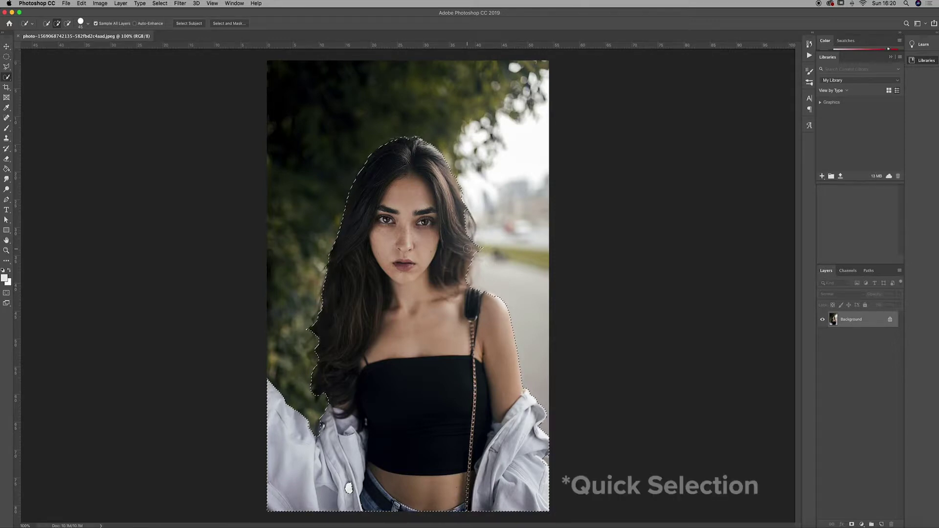
# - Add the missing white edge of the jacket sleeve near the image border to the selection with the Polygonal Lasso
pyautogui.click(7, 68)
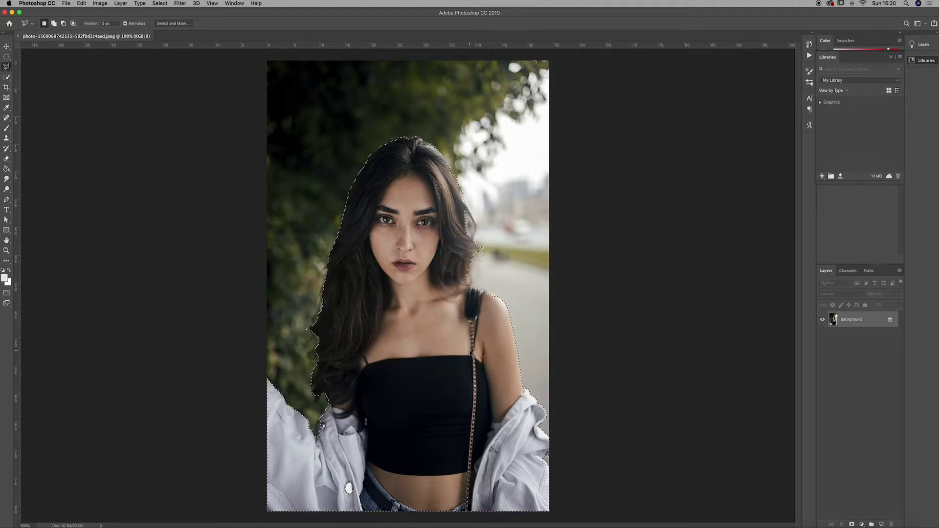
pyautogui.press('super+equal')
pyautogui.press('super+equal')
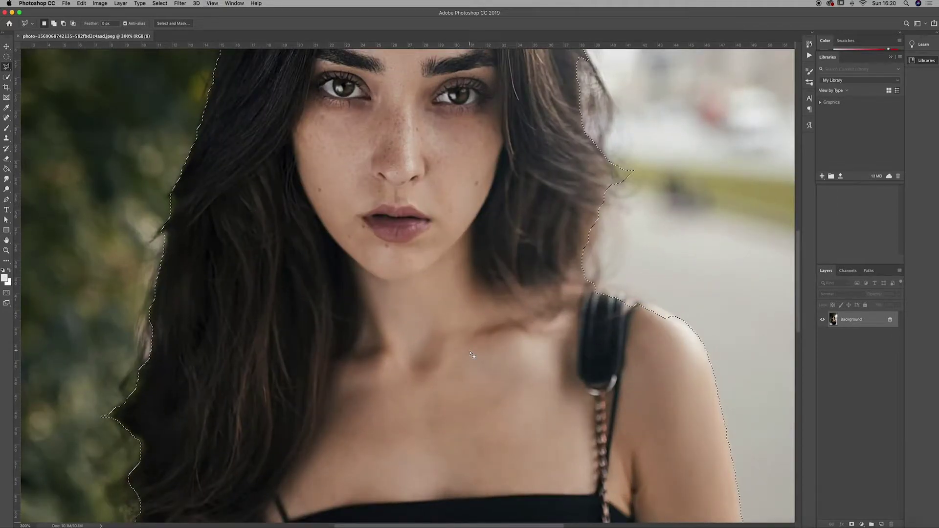
pyautogui.scroll(-10, 471, 353)
pyautogui.hscroll(10, 471, 354)
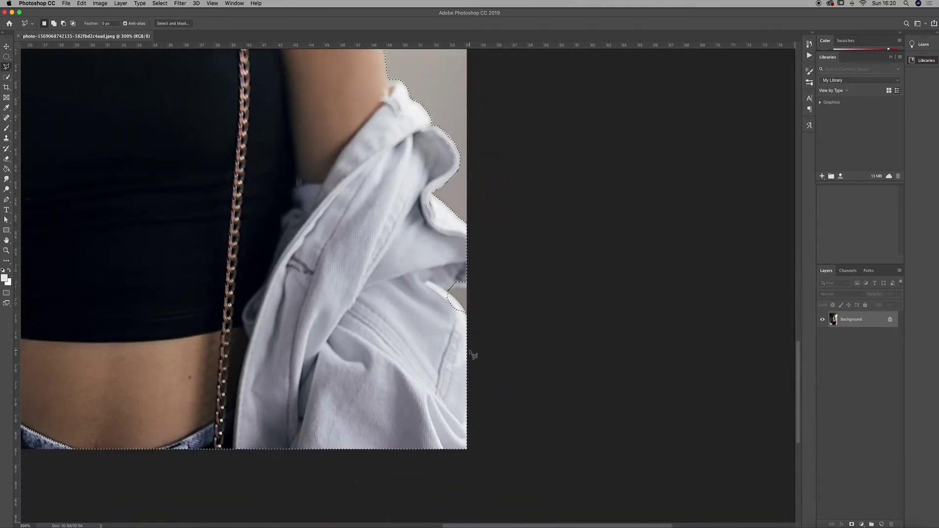
pyautogui.hscroll(1, 473, 355)
pyautogui.scroll(1, 473, 355)
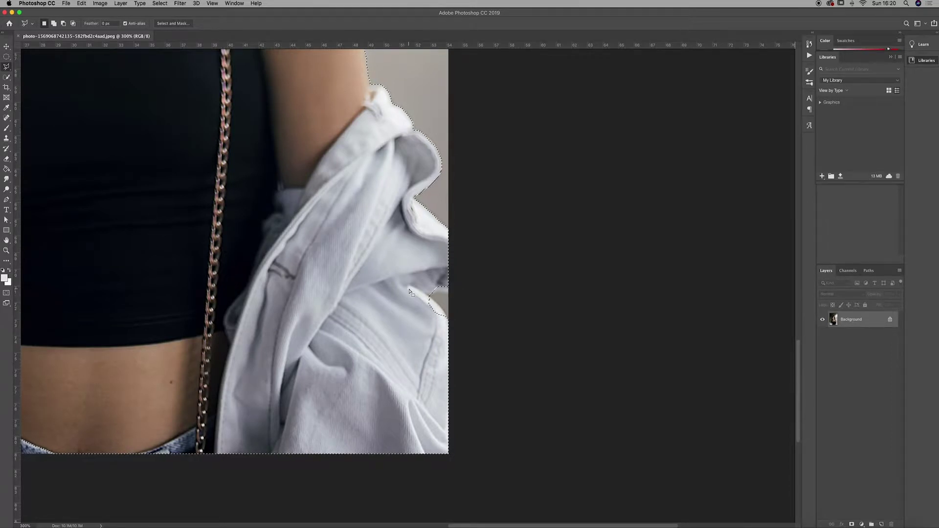
pyautogui.press('alt')
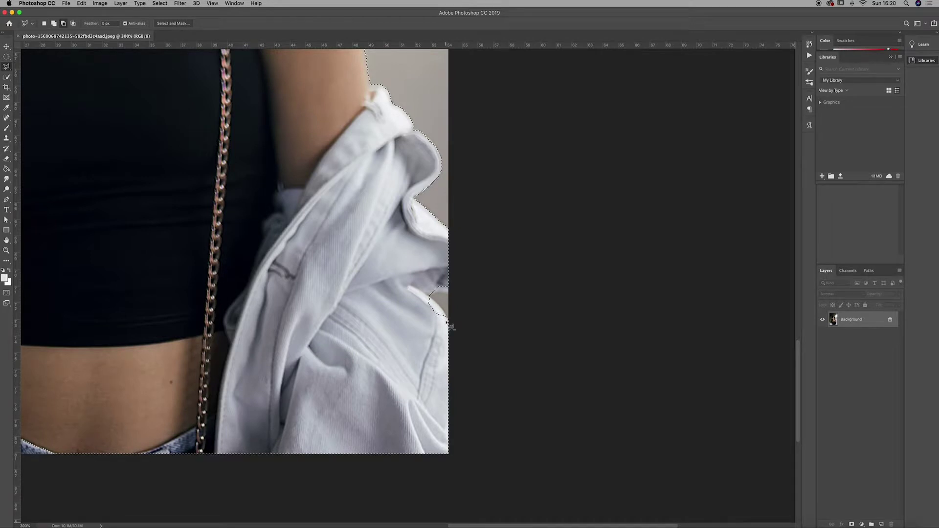
pyautogui.press('alt')
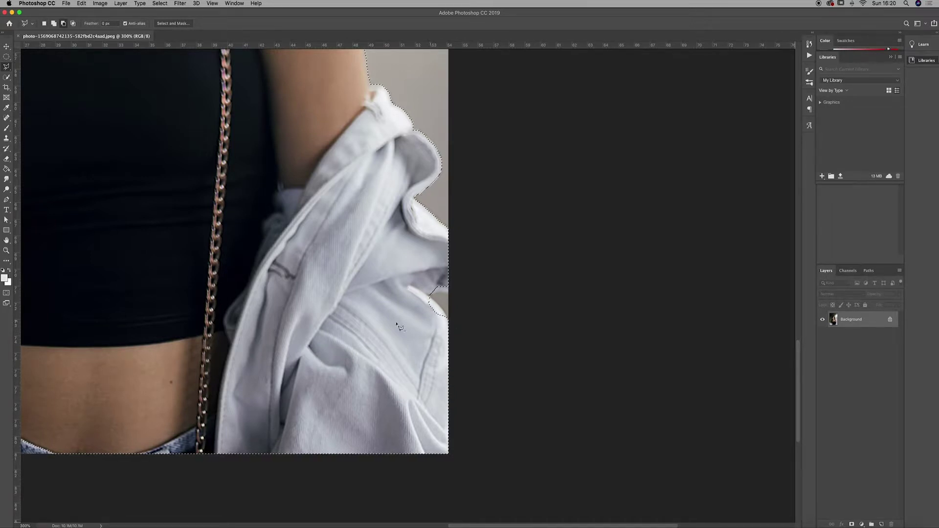
pyautogui.press('alt')
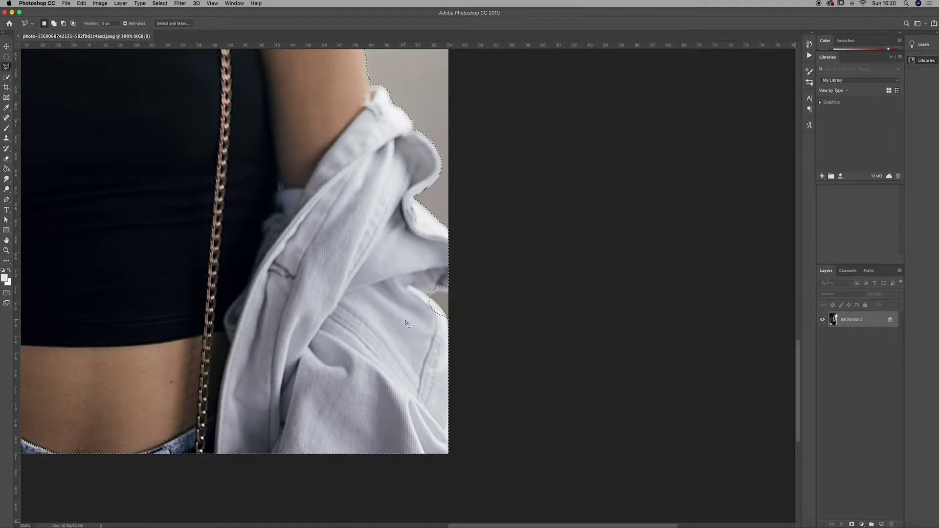
pyautogui.press('shift')
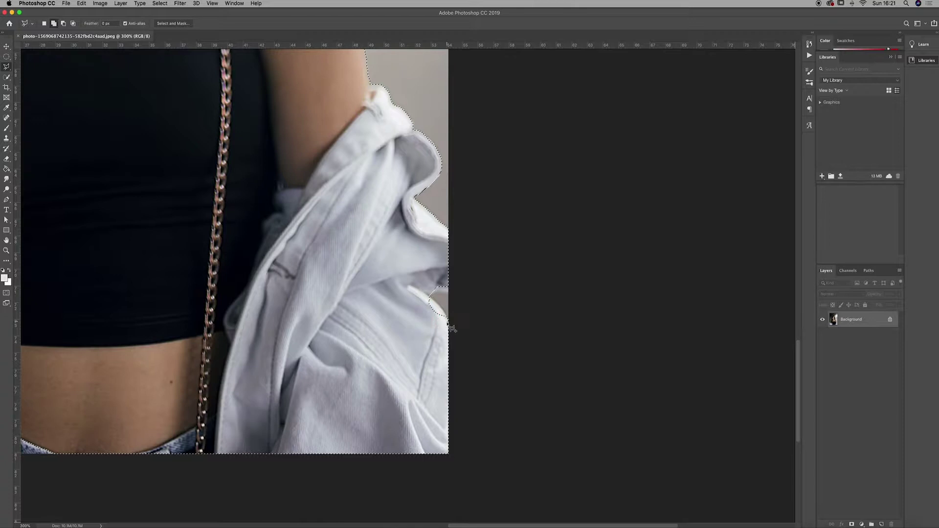
pyautogui.press('shift')
pyautogui.keyDown('shift'); pyautogui.click(446, 321); pyautogui.keyUp('shift')
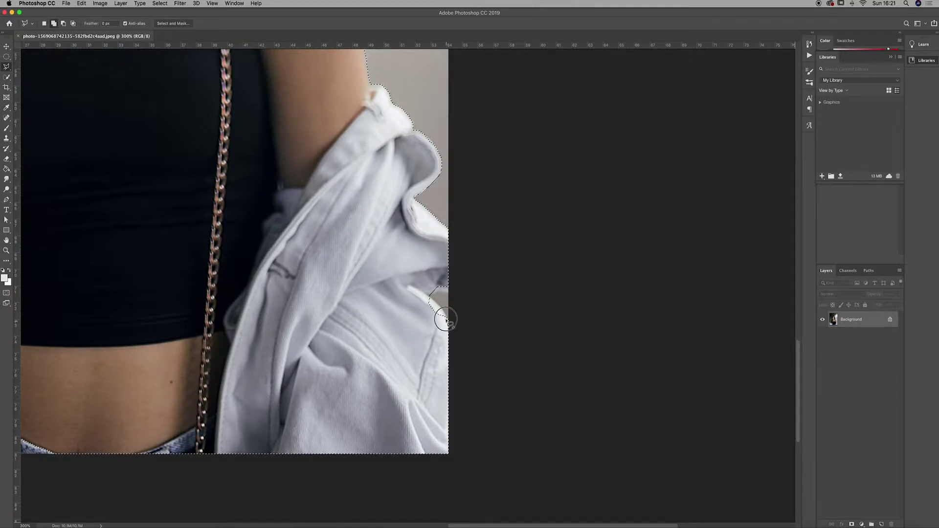
pyautogui.click(423, 293)
pyautogui.moveTo(450, 280)
pyautogui.mouseDown()
pyautogui.moveTo(417, 280)
pyautogui.moveTo(410, 296)
pyautogui.moveTo(412, 313)
pyautogui.moveTo(447, 325)
pyautogui.mouseUp()
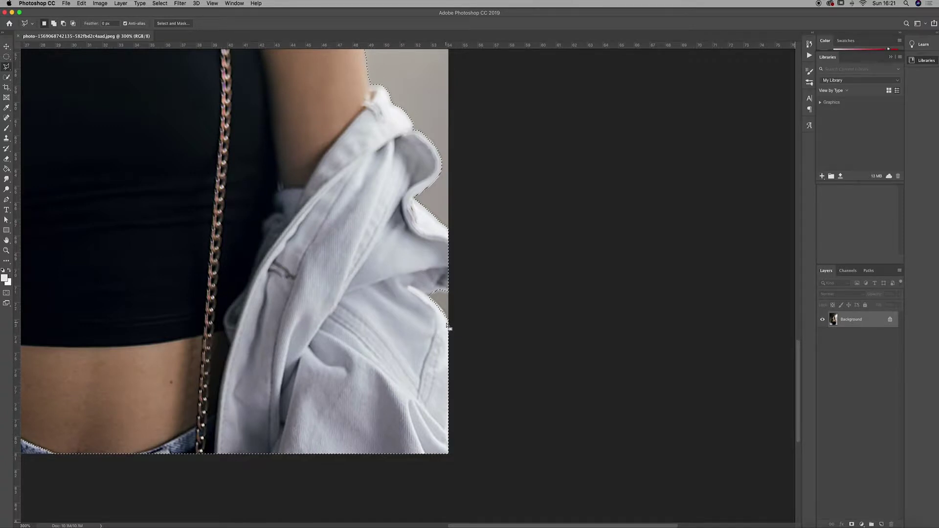
# - Refine the selection around the small background gap between the sleeve folds where the jacket meets the image border
pyautogui.press('super+plus')
pyautogui.press('super+plus')
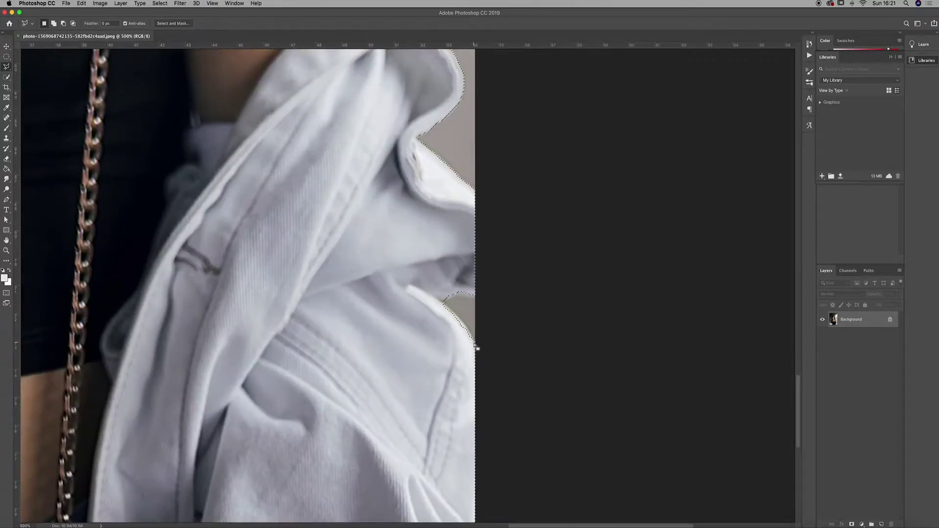
pyautogui.press('shift')
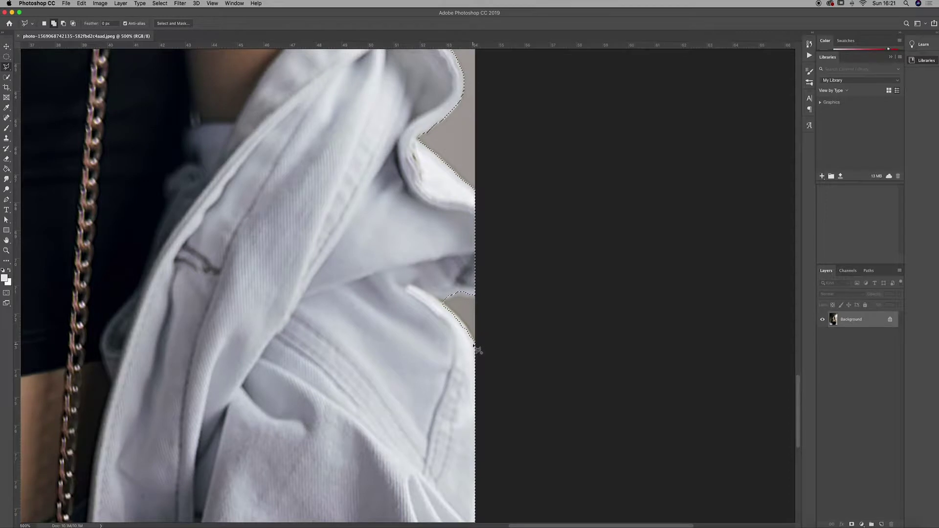
pyautogui.moveTo(475, 345)
pyautogui.mouseDown()
pyautogui.moveTo(439, 302)
pyautogui.moveTo(436, 322)
pyautogui.moveTo(475, 346)
pyautogui.mouseUp()
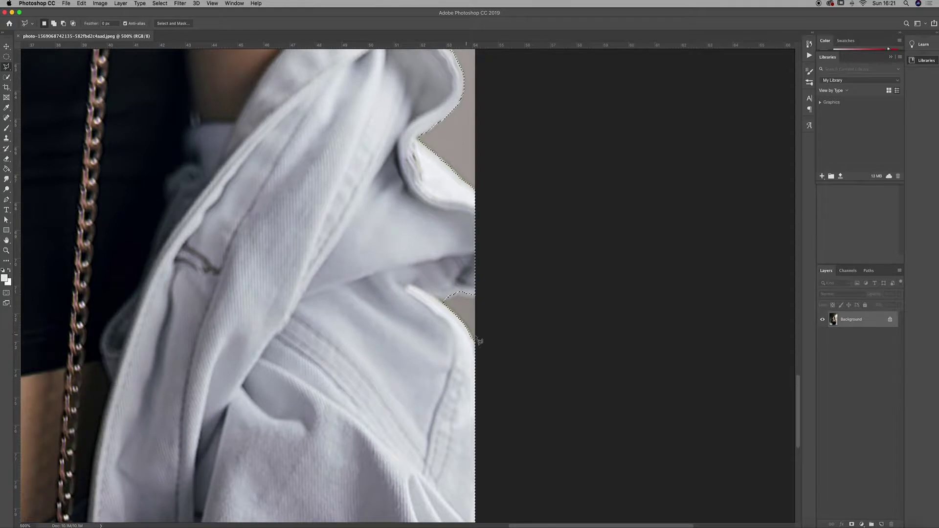
pyautogui.moveTo(445, 308)
pyautogui.mouseDown()
pyautogui.moveTo(436, 319)
pyautogui.moveTo(421, 308)
pyautogui.moveTo(451, 306)
pyautogui.mouseUp()
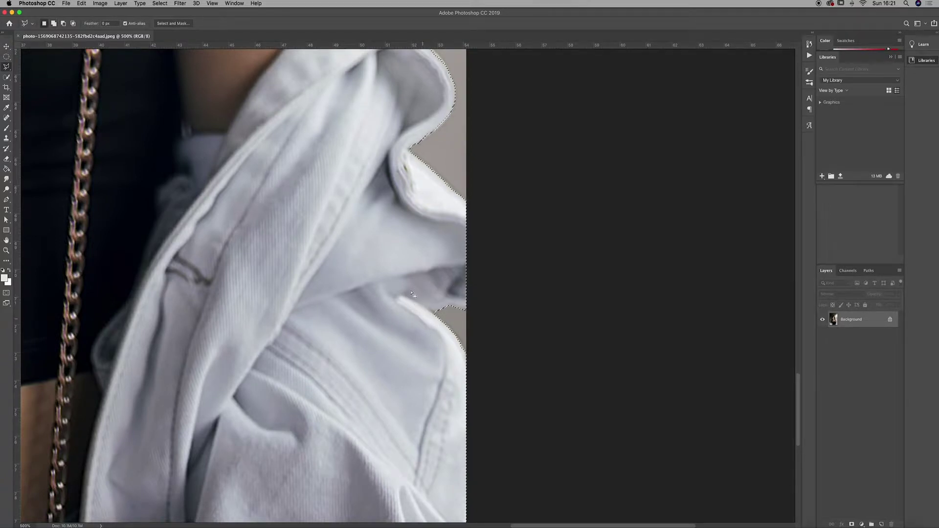
# - Add the top of the bare shoulder and the bag strap below the hair to the selection with the Polygonal Lasso
pyautogui.scroll(10, 413, 294)
pyautogui.hscroll(-2, 412, 294)
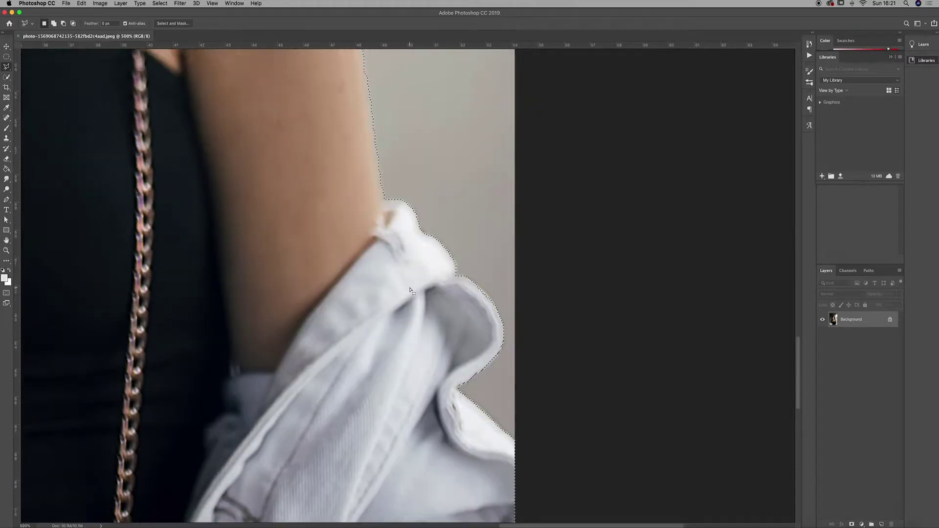
pyautogui.scroll(15, 412, 291)
pyautogui.hscroll(-4, 413, 291)
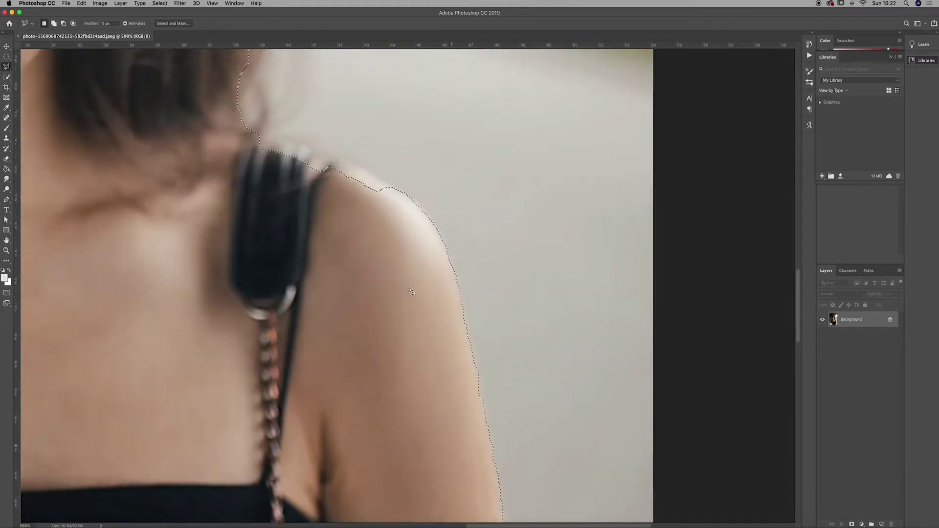
pyautogui.scroll(10, 412, 292)
pyautogui.hscroll(-3, 412, 291)
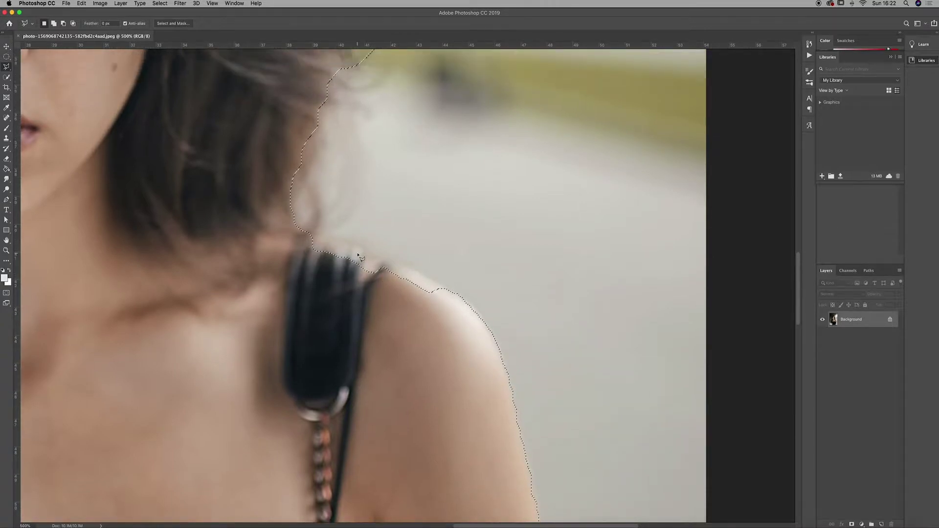
pyautogui.scroll(2, 343, 267)
pyautogui.press('shift')
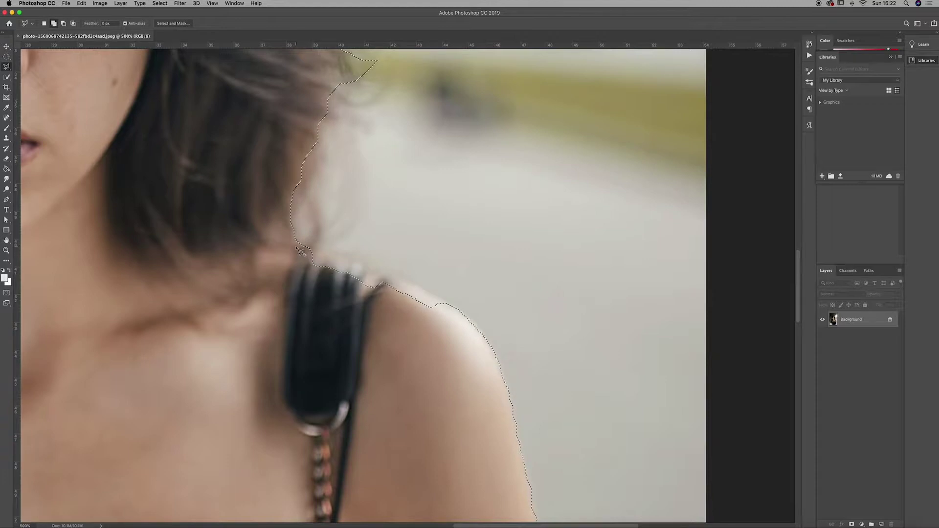
pyautogui.click(297, 247)
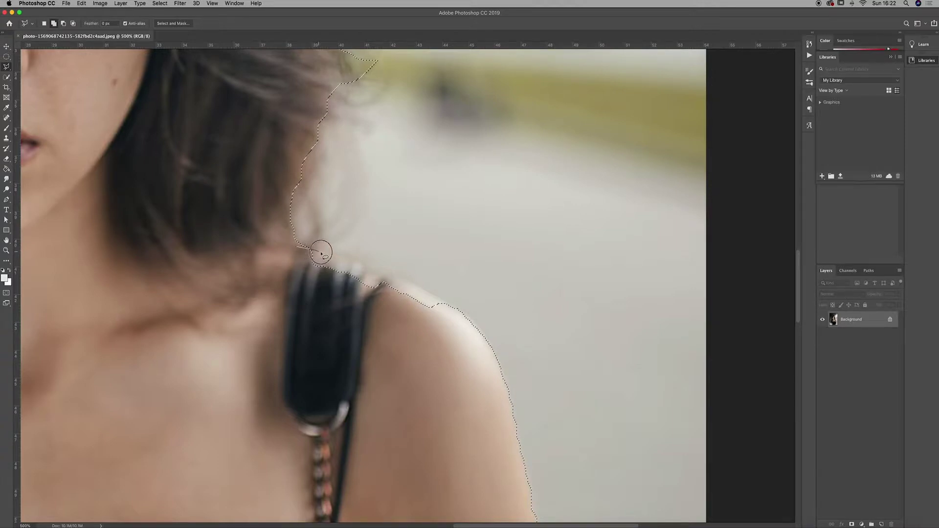
pyautogui.click(361, 260)
pyautogui.moveTo(398, 280)
pyautogui.mouseDown()
pyautogui.moveTo(446, 307)
pyautogui.moveTo(440, 325)
pyautogui.moveTo(355, 308)
pyautogui.moveTo(304, 269)
pyautogui.moveTo(300, 252)
pyautogui.mouseUp()
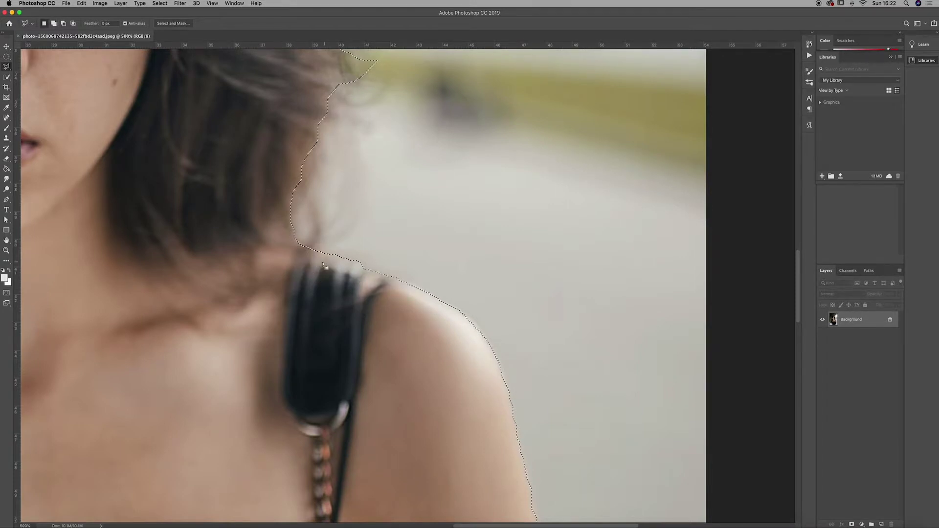
# - Subtract the pointed background area beside the wavy hair, near the blurred grass, from the selection with the Polygonal Lasso
pyautogui.scroll(5, 316, 264)
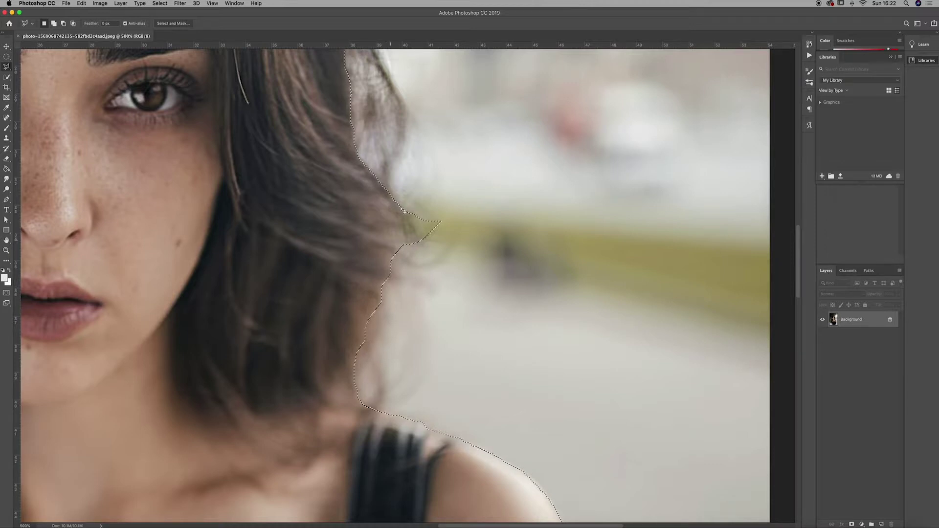
pyautogui.press('shift')
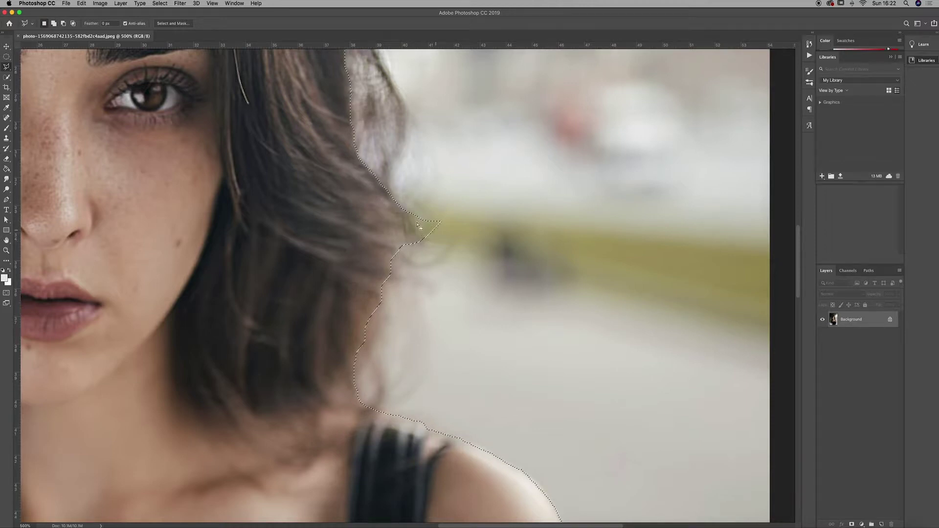
pyautogui.press('alt')
pyautogui.keyDown('alt'); pyautogui.click(411, 203); pyautogui.keyUp('alt')
pyautogui.click(421, 259)
pyautogui.click(458, 228)
pyautogui.click(453, 209)
pyautogui.click(412, 205)
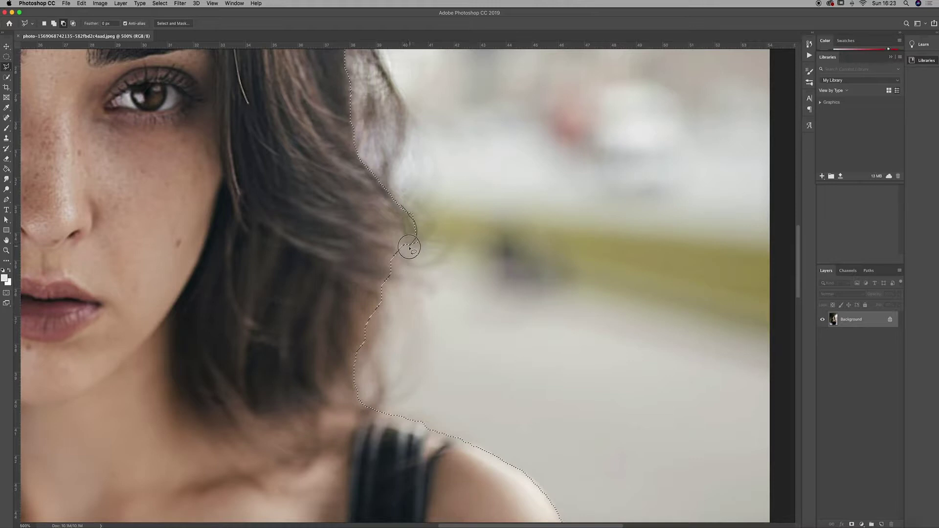
pyautogui.moveTo(409, 248)
pyautogui.mouseDown()
pyautogui.moveTo(421, 215)
pyautogui.moveTo(411, 202)
pyautogui.moveTo(404, 210)
pyautogui.mouseUp()
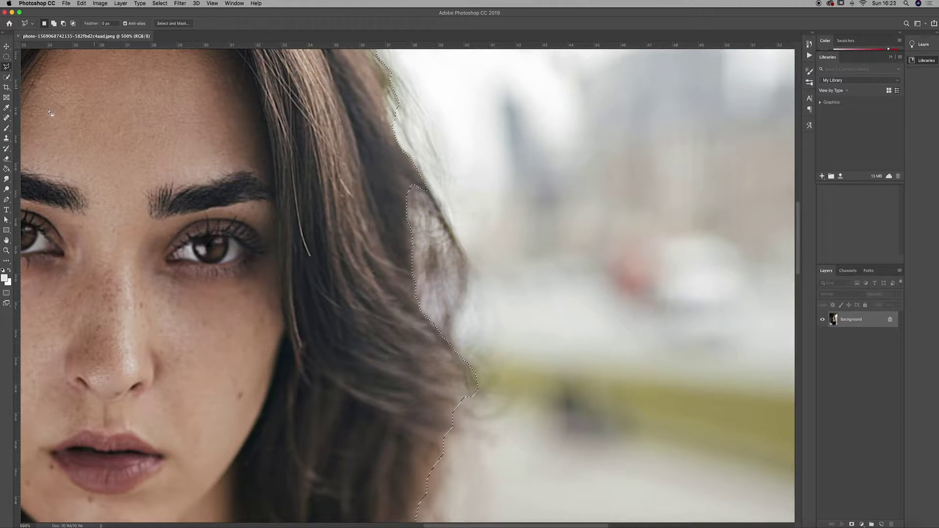
# - Add the wispy, semi-transparent lock of hair beside the eye to the selection with the Quick Selection tool
pyautogui.click(7, 78)
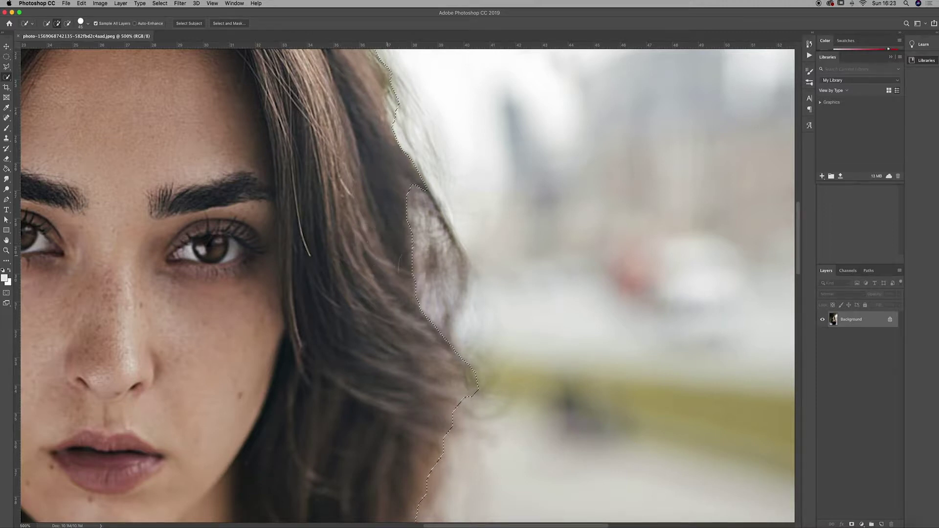
pyautogui.click(408, 261)
pyautogui.moveTo(405, 239); pyautogui.dragTo(420, 318)
pyautogui.scroll(8, 422, 318)
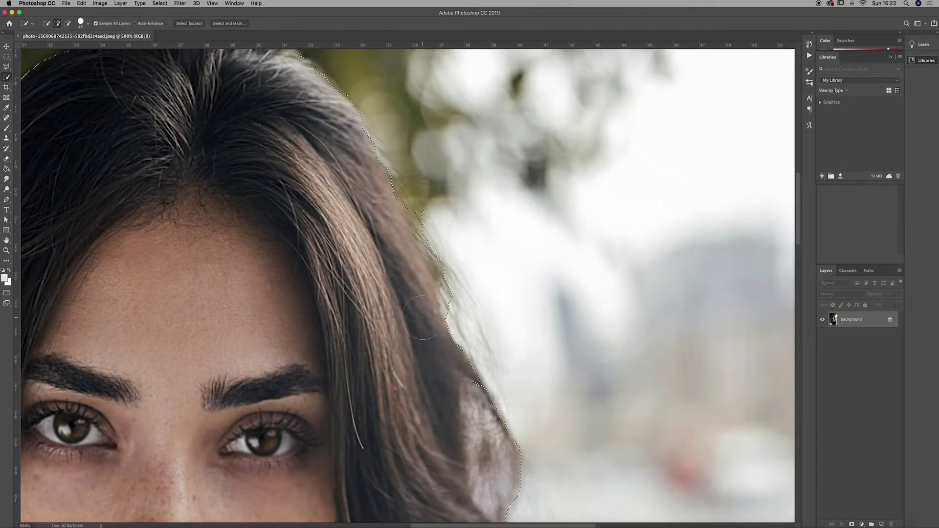
# - Refine the selection edge of the upper hair beside the bright sky using a smaller Quick Selection brush
pyautogui.scroll(3, 422, 293)
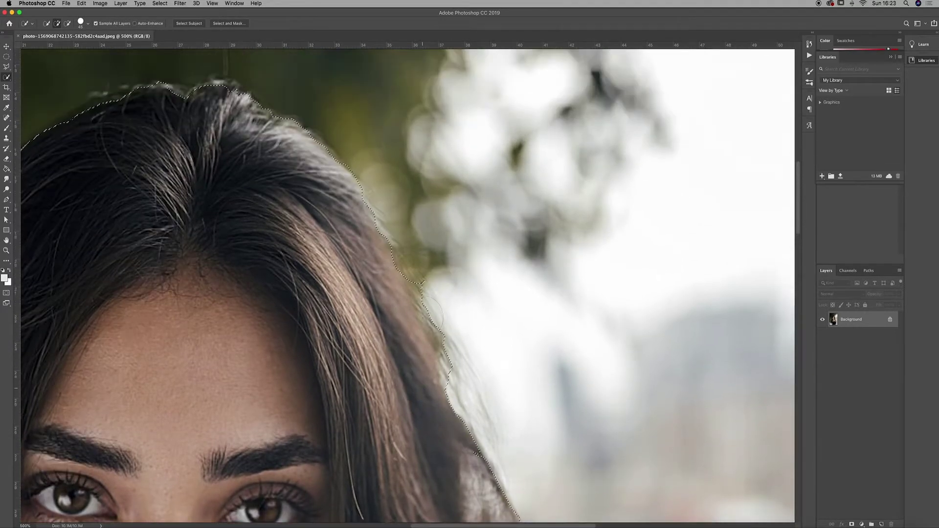
pyautogui.keyDown('alt'); pyautogui.click(430, 274); pyautogui.keyUp('alt')
pyautogui.press('alt')
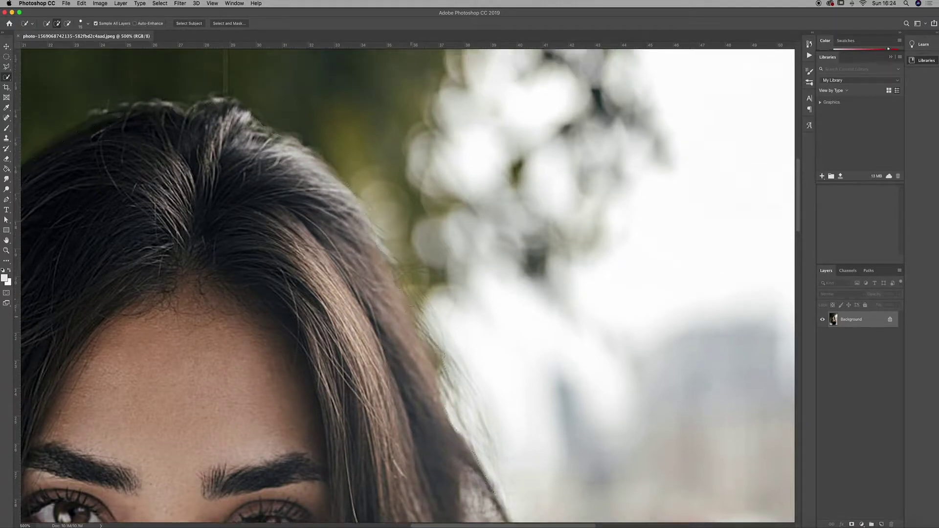
pyautogui.moveTo(412, 317); pyautogui.dragTo(511, 408)
pyautogui.moveTo(412, 299); pyautogui.dragTo(441, 310)
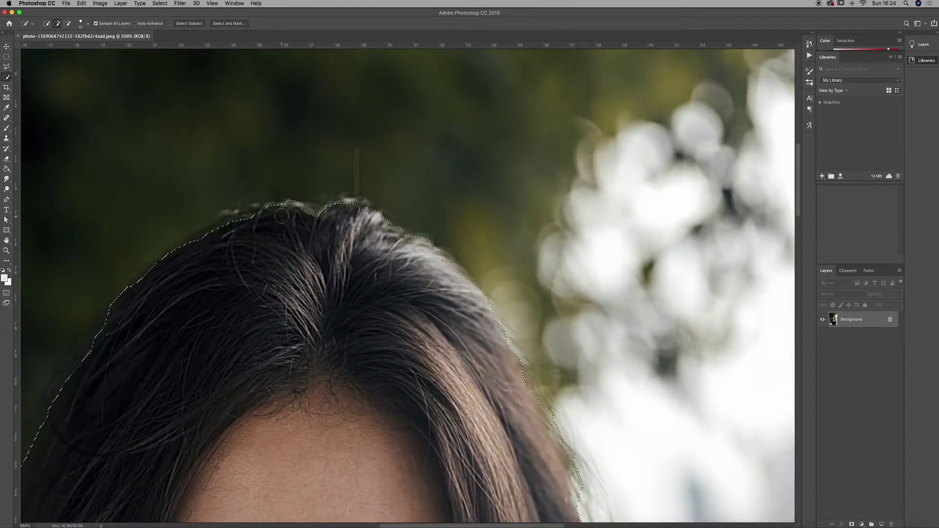
# - Add the outer strands of dark hair between the crown and the temple on the foliage side to the selection
pyautogui.scroll(-8, 282, 214)
pyautogui.hscroll(-8, 283, 214)
pyautogui.scroll(-3, 282, 216)
pyautogui.hscroll(-3, 282, 216)
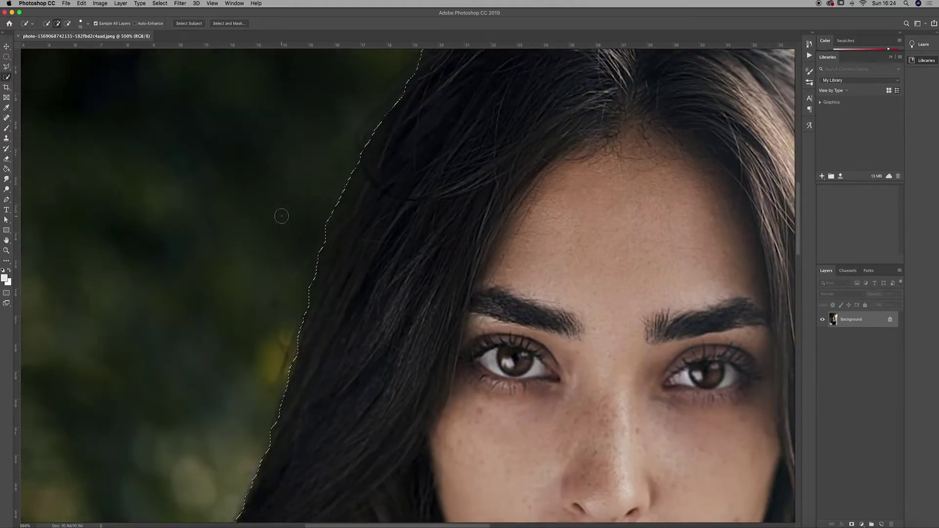
pyautogui.scroll(6, 282, 216)
pyautogui.scroll(1, 386, 214)
pyautogui.scroll(1, 386, 214)
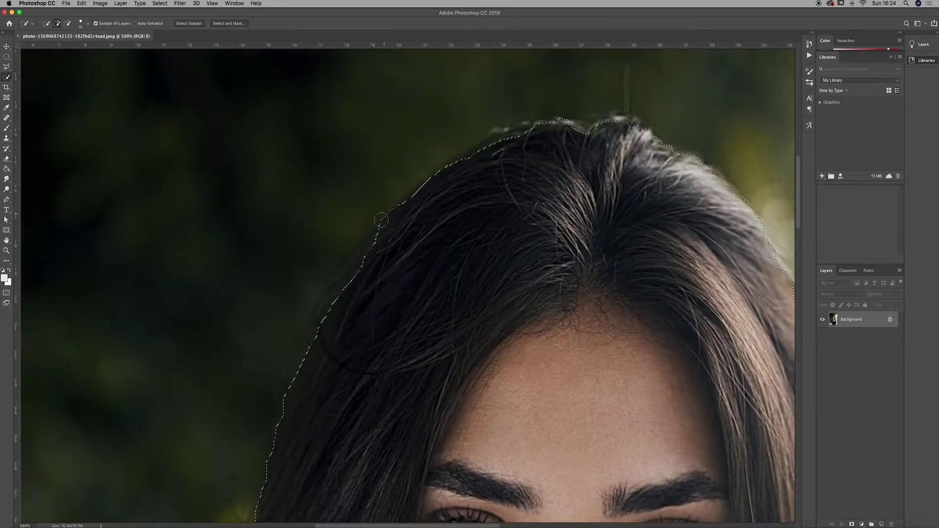
pyautogui.moveTo(382, 233); pyautogui.dragTo(328, 304)
pyautogui.click(324, 312)
pyautogui.click(321, 320)
pyautogui.click(455, 165)
pyautogui.moveTo(488, 151); pyautogui.dragTo(543, 135)
# - Subtract the bit of foliage beside the long dark hair at mouth height from the selection
pyautogui.scroll(-8, 399, 240)
pyautogui.hscroll(-4, 399, 239)
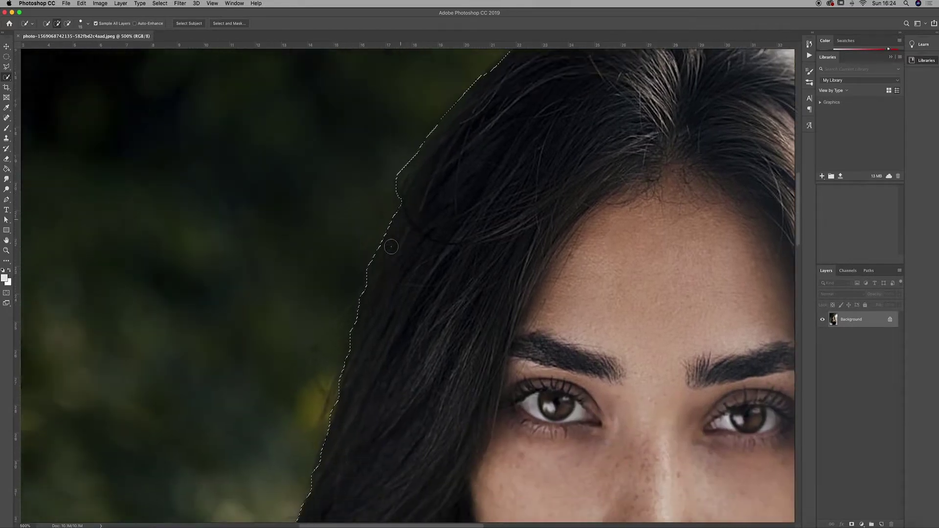
pyautogui.scroll(-10, 392, 247)
pyautogui.hscroll(-3, 391, 246)
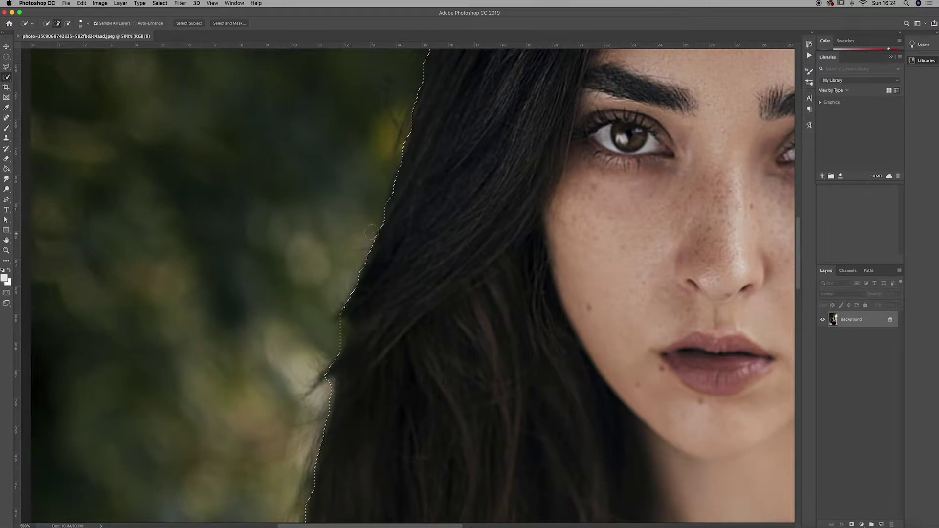
pyautogui.press('alt')
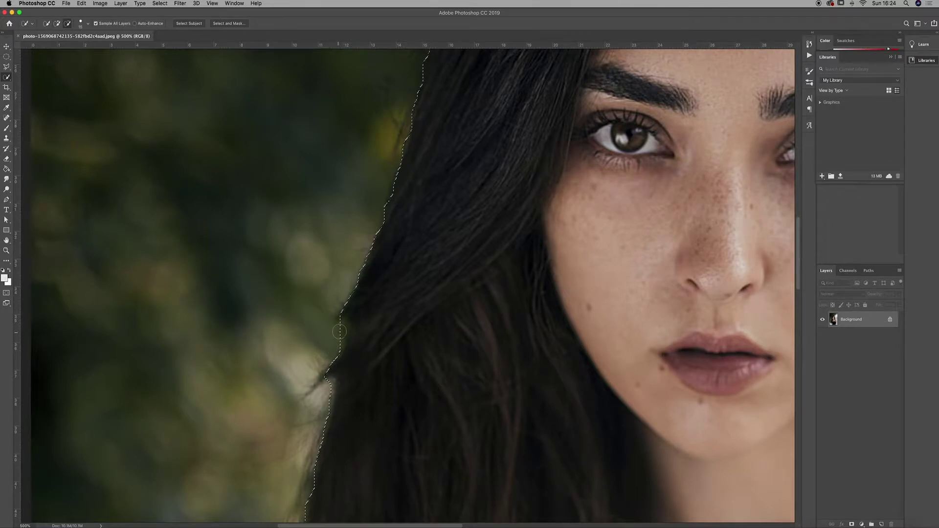
pyautogui.moveTo(330, 347); pyautogui.dragTo(333, 347)
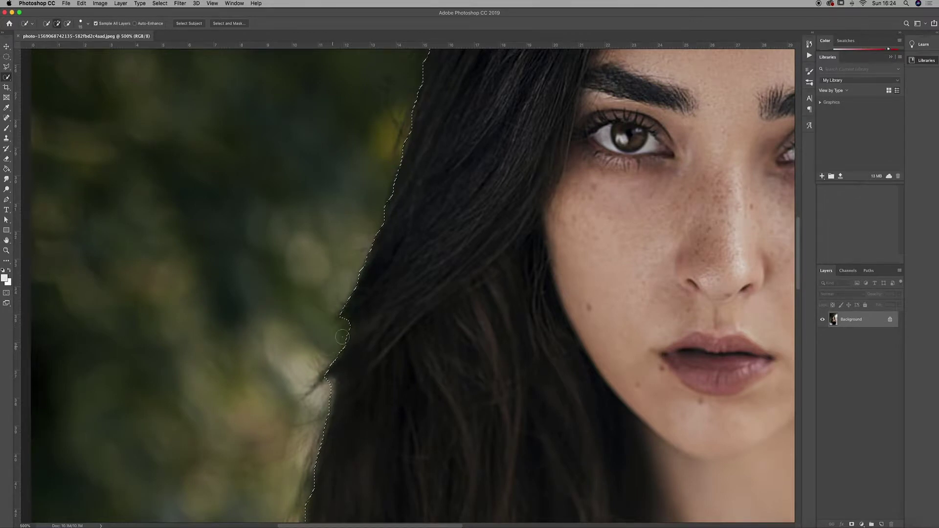
# - Subtract the background around the small stray strand at mouth height on the foliage side from the selection
pyautogui.scroll(-3, 320, 327)
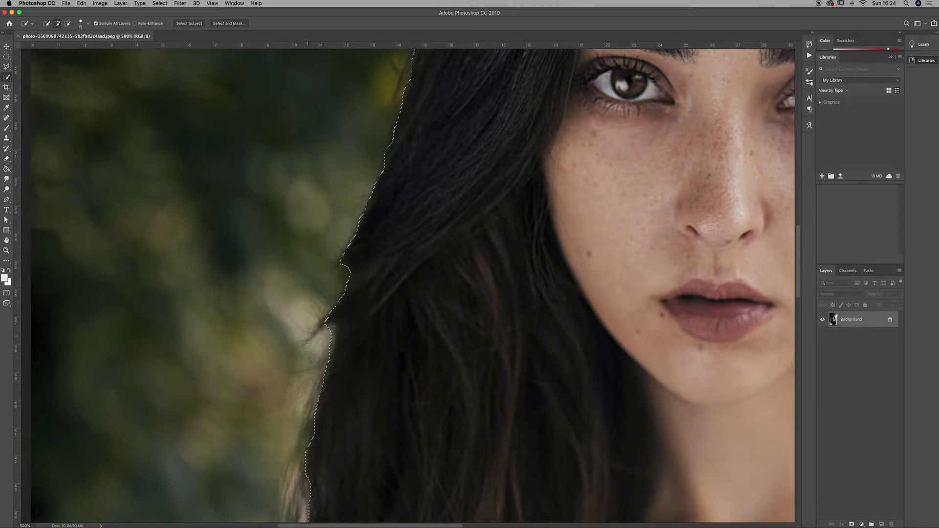
pyautogui.scroll(-1, 307, 336)
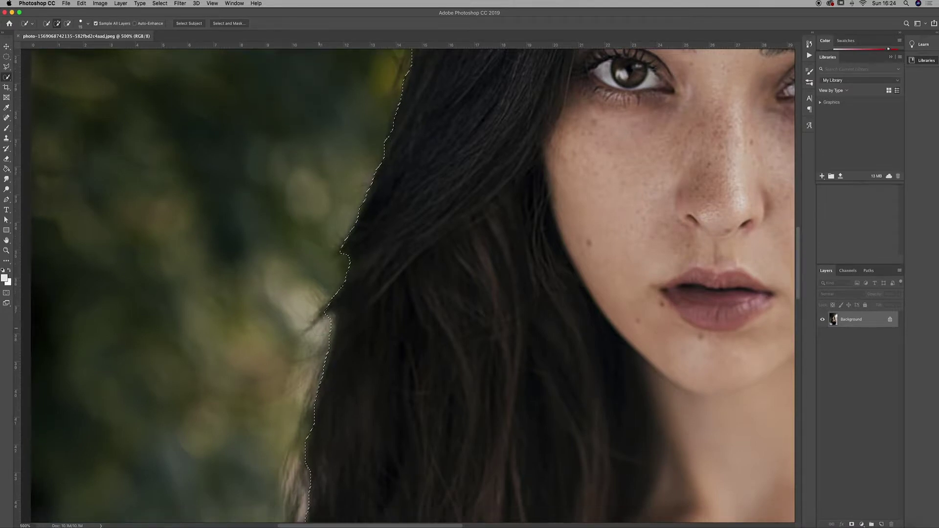
pyautogui.press('alt')
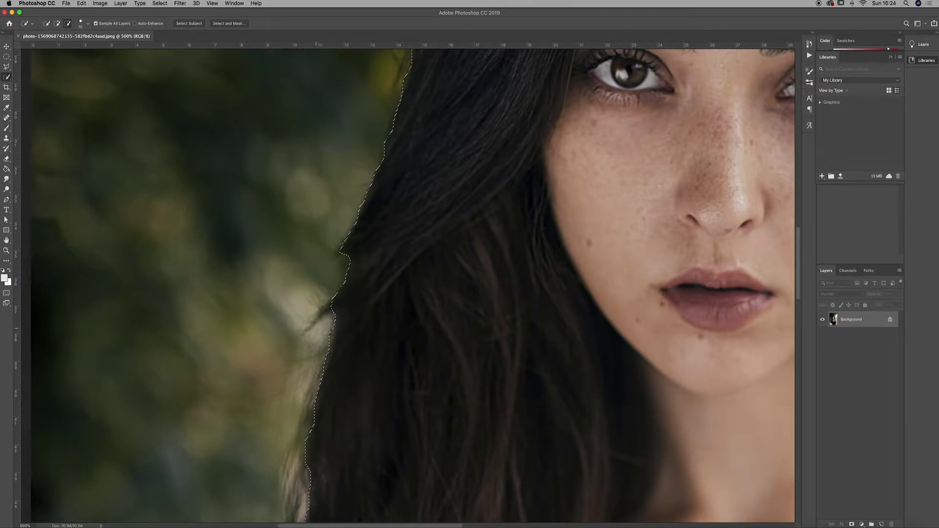
# - Trim background from the selection along the lower long hair, down to the pointed lock above shoulder-strap height
pyautogui.scroll(-3, 319, 317)
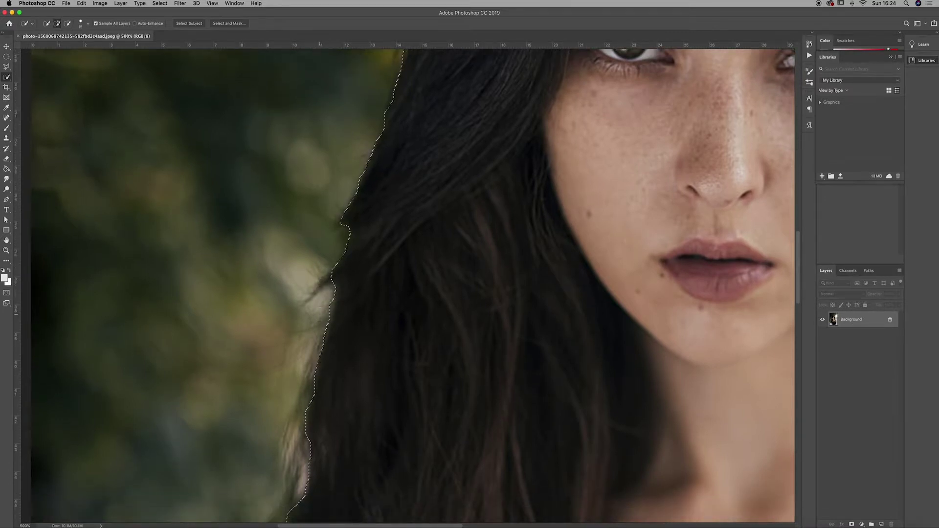
pyautogui.scroll(-1, 319, 308)
pyautogui.press('alt')
pyautogui.scroll(-7, 316, 315)
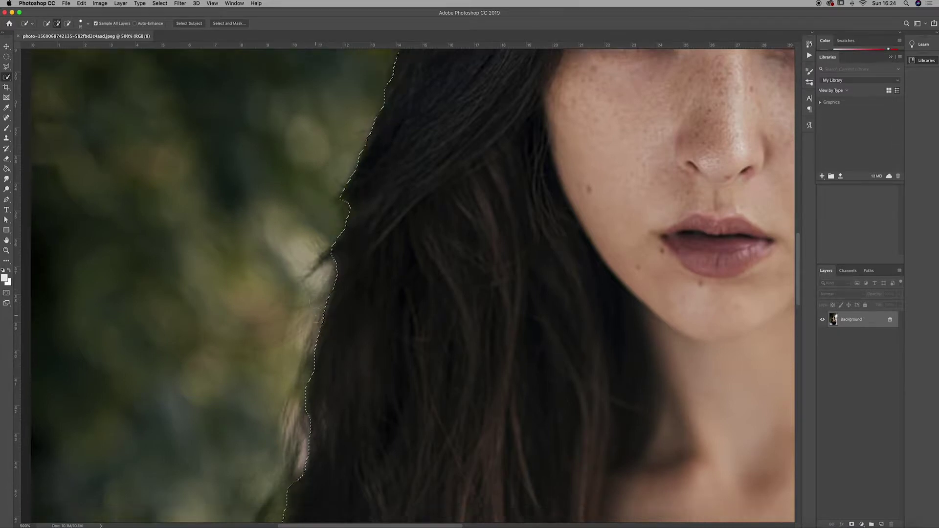
pyautogui.scroll(-10, 316, 315)
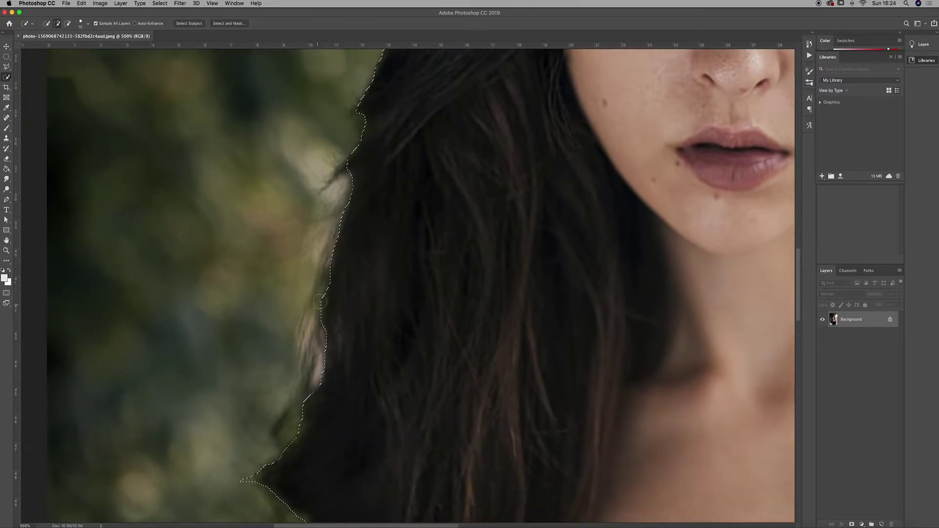
pyautogui.scroll(-3, 266, 362)
pyautogui.hscroll(-3, 267, 362)
pyautogui.press('alt')
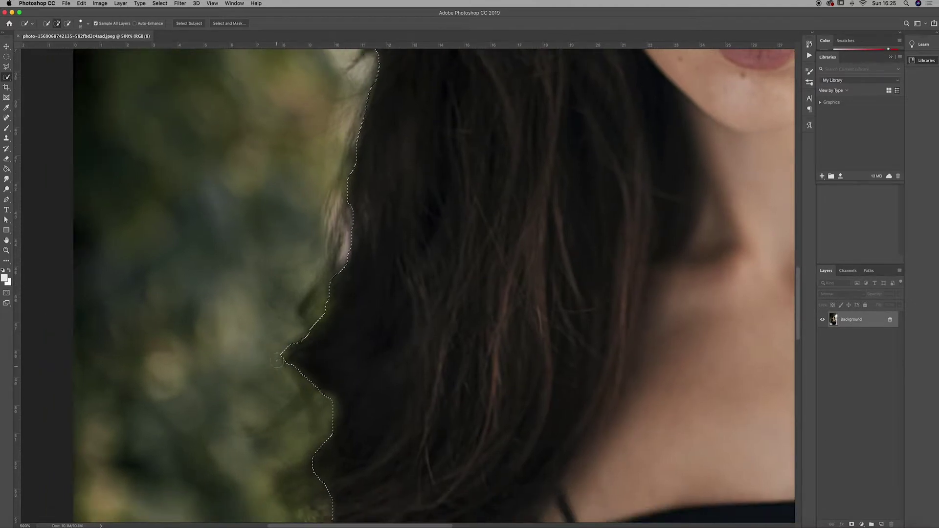
pyautogui.scroll(-9, 277, 362)
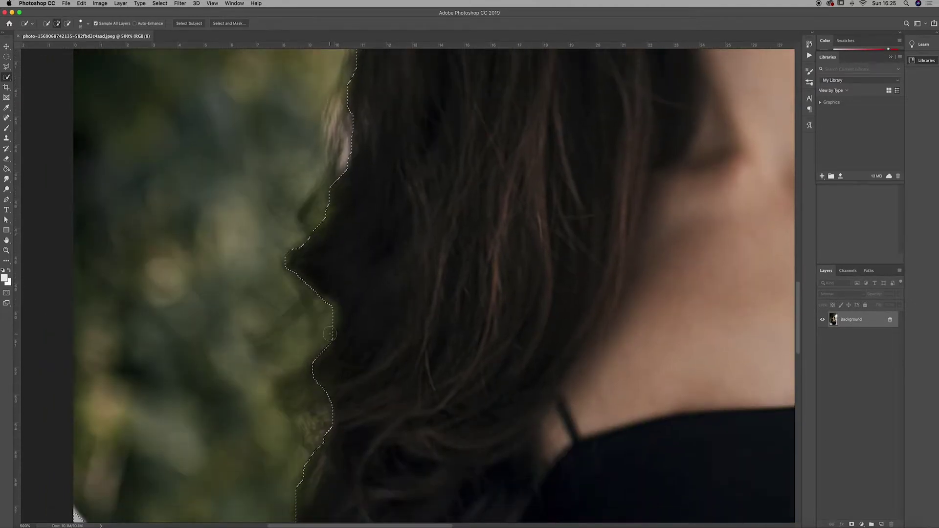
# - Subtract the foliage notch just below the pointed lock of hair from the selection with the Polygonal Lasso tool
pyautogui.click(6, 67)
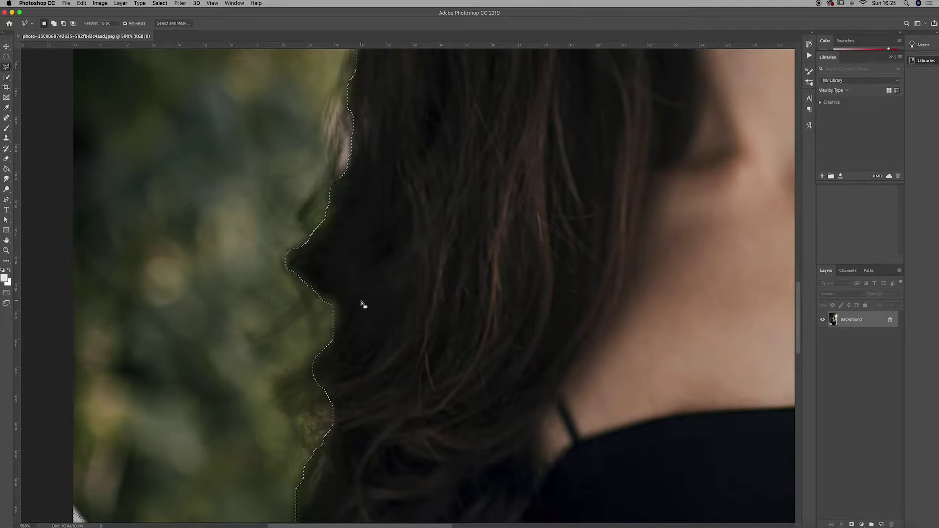
pyautogui.press('shift')
pyautogui.press('alt')
pyautogui.moveTo(312, 297)
pyautogui.mouseDown()
pyautogui.moveTo(321, 302)
pyautogui.moveTo(333, 291)
pyautogui.moveTo(339, 307)
pyautogui.moveTo(341, 338)
pyautogui.moveTo(329, 346)
pyautogui.mouseUp()
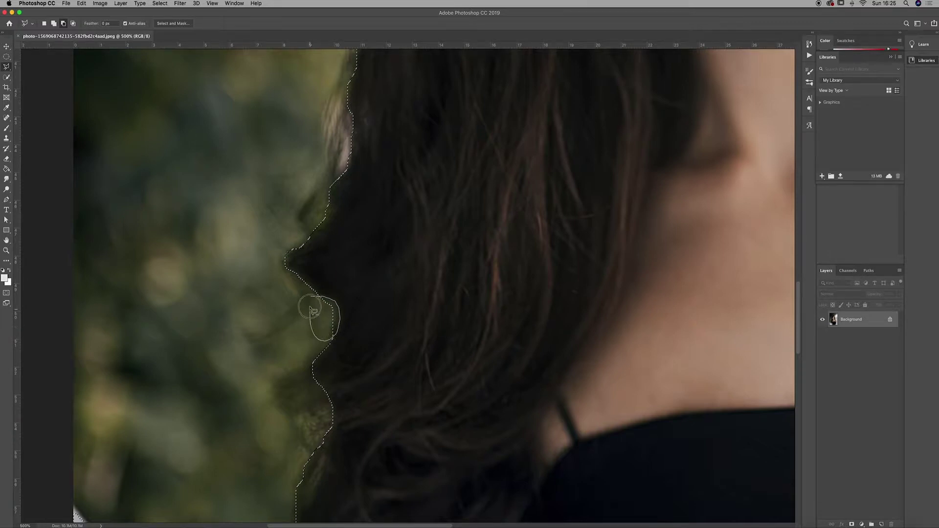
pyautogui.moveTo(315, 302); pyautogui.dragTo(315, 302)
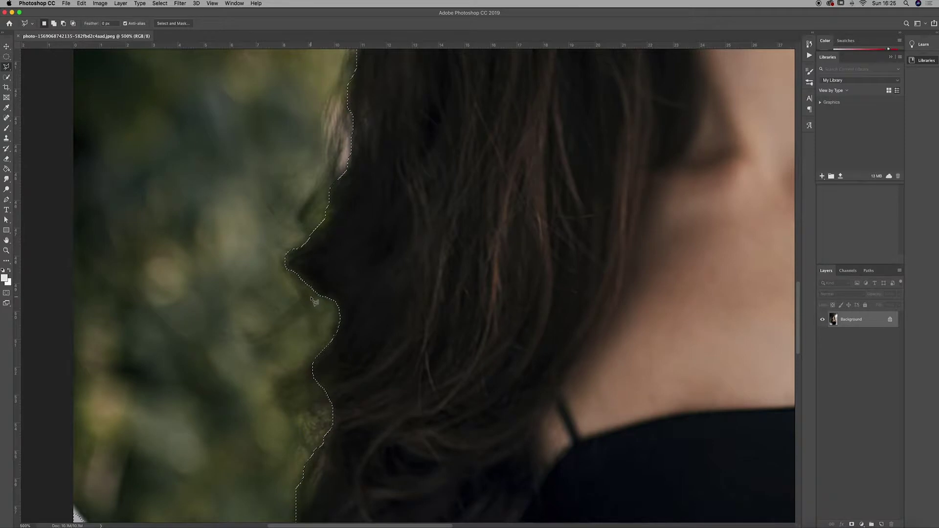
# - Cut the small patch of foliage beside the lower curl of hair above the jacket out of the selection
pyautogui.hscroll(-2, 313, 301)
pyautogui.scroll(-1, 313, 301)
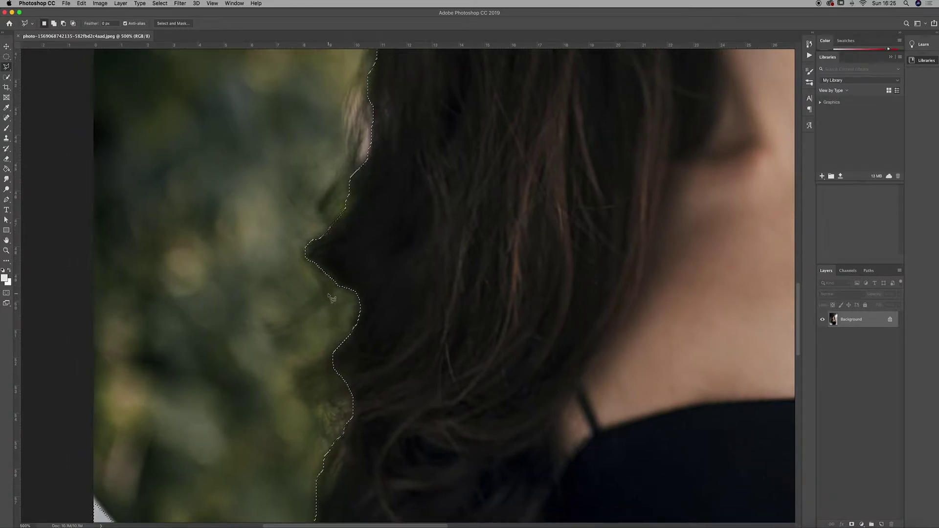
pyautogui.scroll(-3, 342, 296)
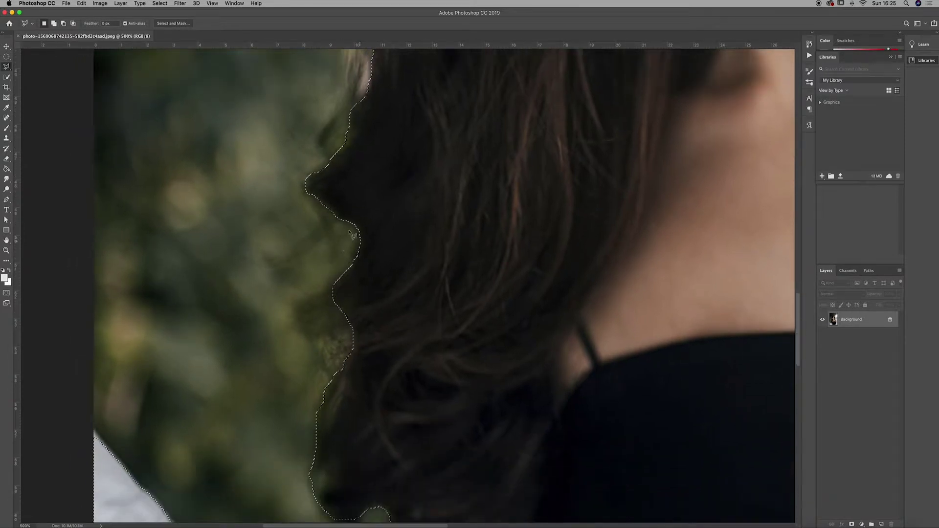
pyautogui.scroll(-6, 310, 331)
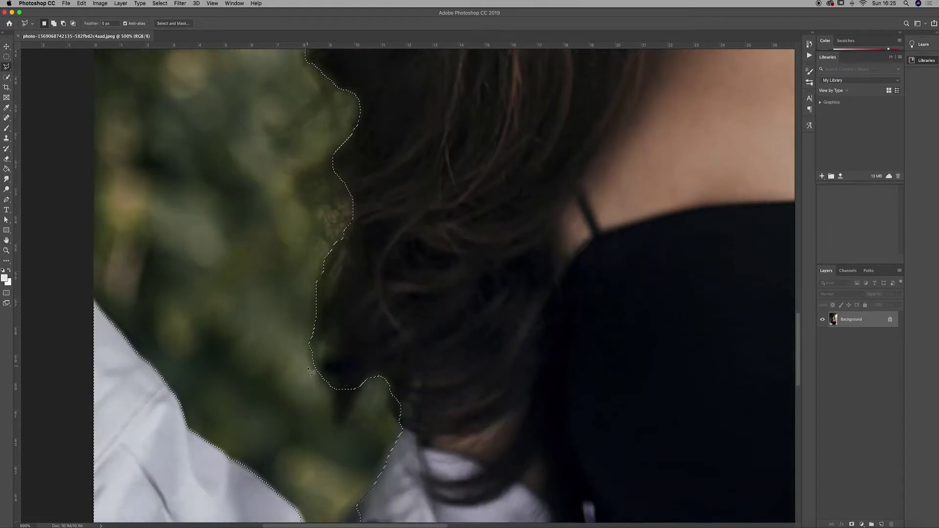
pyautogui.keyDown('alt'); pyautogui.click(310, 369); pyautogui.keyUp('alt')
pyautogui.keyDown('alt'); pyautogui.click(313, 370); pyautogui.keyUp('alt')
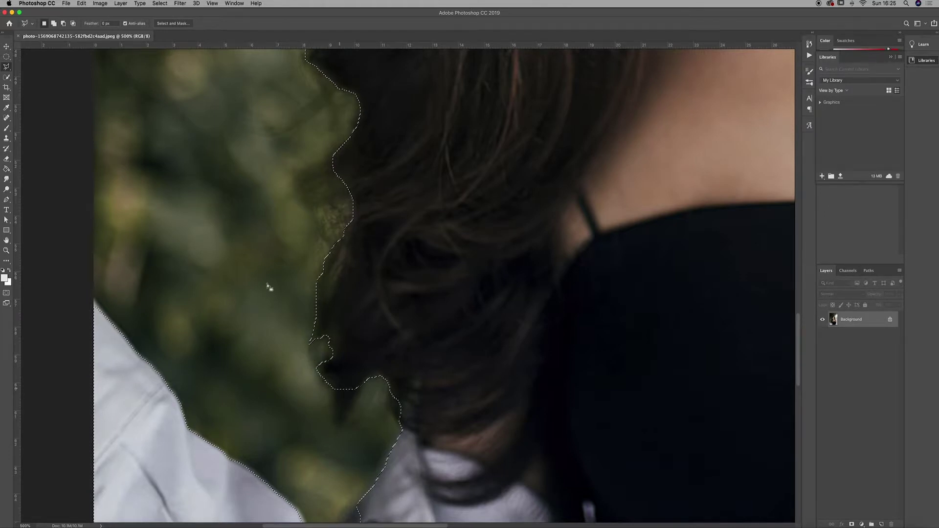
# - Add the hanging hair tip above the jacket to the selection with Quick Selection, using a much smaller brush for its edge
pyautogui.click(7, 76)
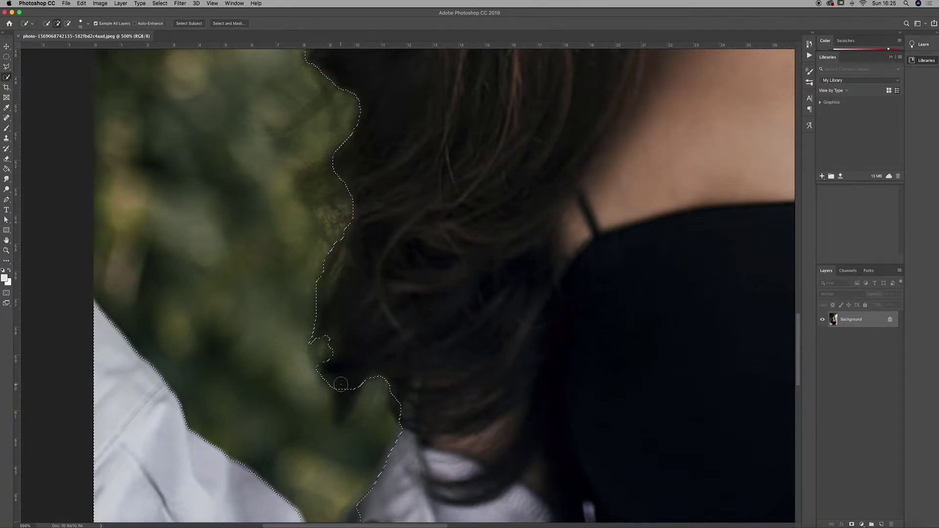
pyautogui.moveTo(340, 384)
pyautogui.mouseDown()
pyautogui.moveTo(334, 415)
pyautogui.moveTo(353, 392)
pyautogui.moveTo(346, 397)
pyautogui.mouseUp()
pyautogui.press('[')
pyautogui.press('[')
pyautogui.press('[')
pyautogui.press('[')
pyautogui.moveTo(361, 401)
pyautogui.mouseDown()
pyautogui.moveTo(373, 378)
pyautogui.moveTo(385, 388)
pyautogui.mouseUp()
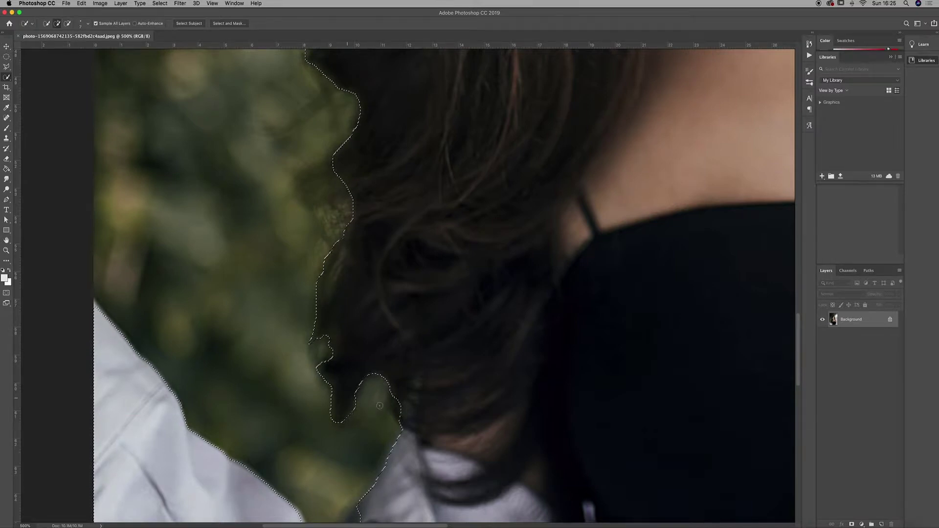
# - Refine the selection between the hair and jacket collar with Quick Selection, adding the shaded collar edge beside the metal button
pyautogui.press('super+minus')
pyautogui.press('super+minus')
pyautogui.press('super+minus')
pyautogui.press('super+minus')
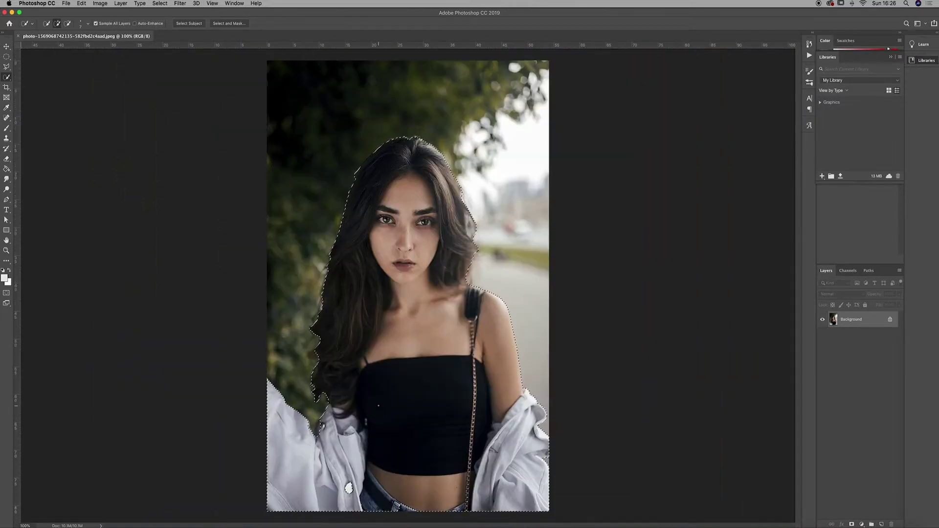
pyautogui.press('super+plus')
pyautogui.press('super+plus')
pyautogui.press('super+plus')
pyautogui.scroll(-10, 379, 406)
pyautogui.hscroll(-8, 378, 405)
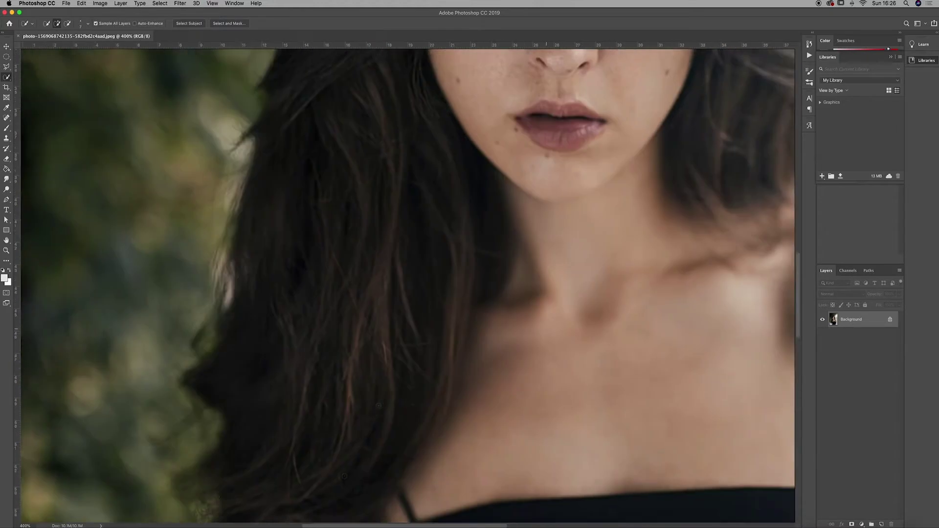
pyautogui.scroll(-2, 378, 405)
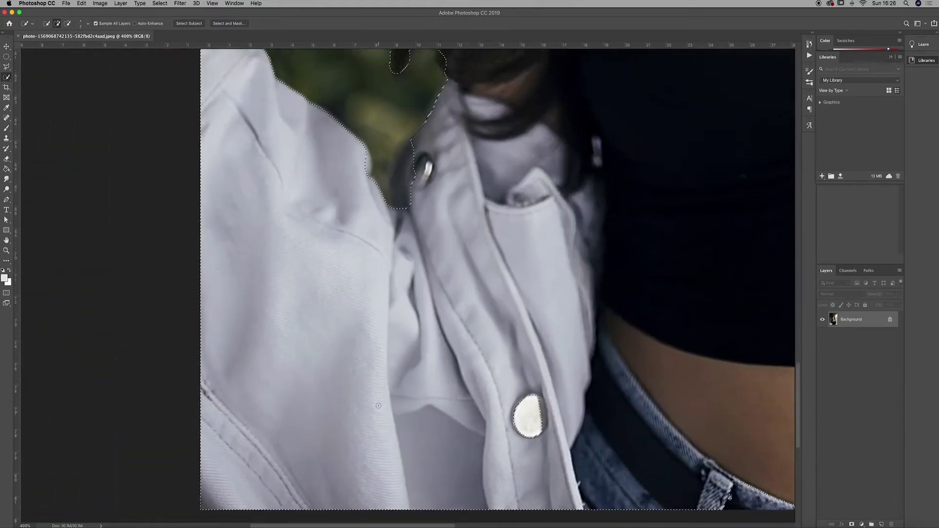
pyautogui.scroll(10, 379, 405)
pyautogui.hscroll(2, 378, 405)
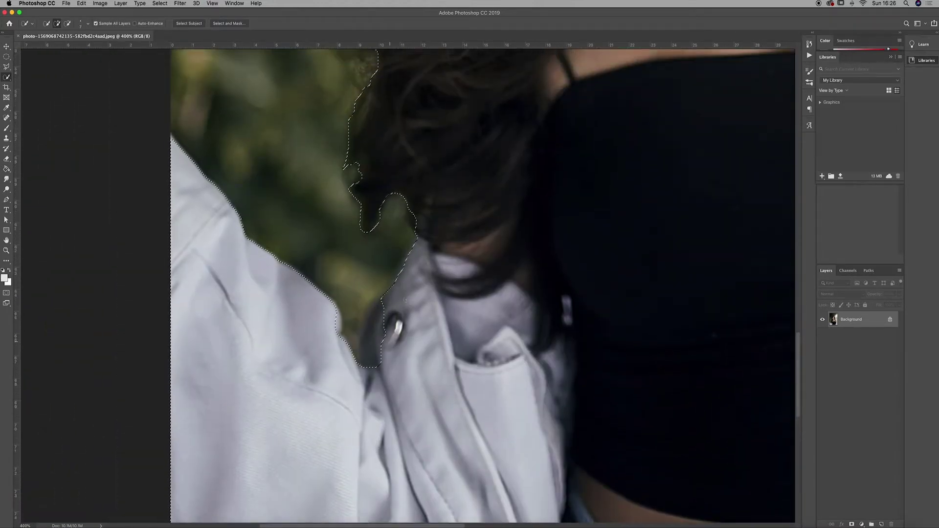
pyautogui.press('alt')
pyautogui.keyDown('alt'); pyautogui.click(407, 254); pyautogui.keyUp('alt')
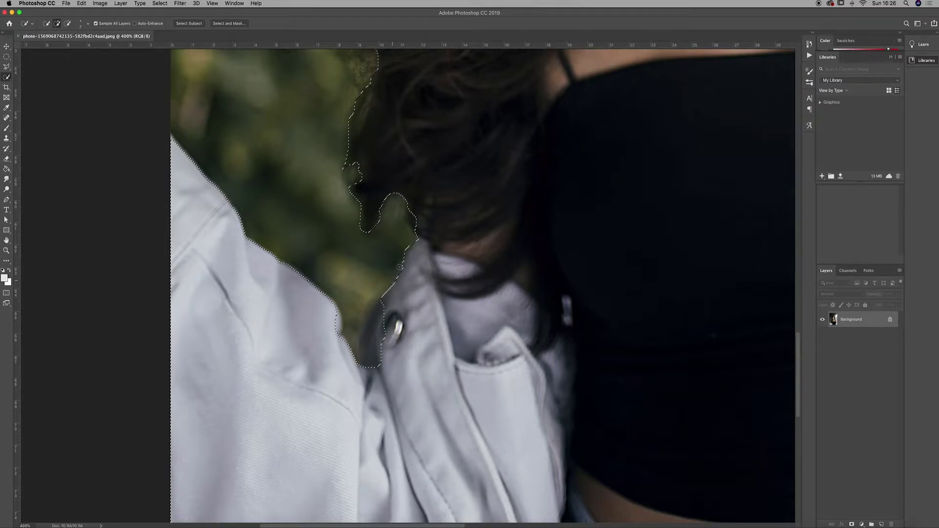
pyautogui.moveTo(391, 291)
pyautogui.mouseDown()
pyautogui.moveTo(369, 314)
pyautogui.moveTo(360, 365)
pyautogui.mouseUp()
# - Subtract the narrow wedge of foliage between the sleeve and the shaded collar from the selection with the Polygonal Lasso
pyautogui.press('l')
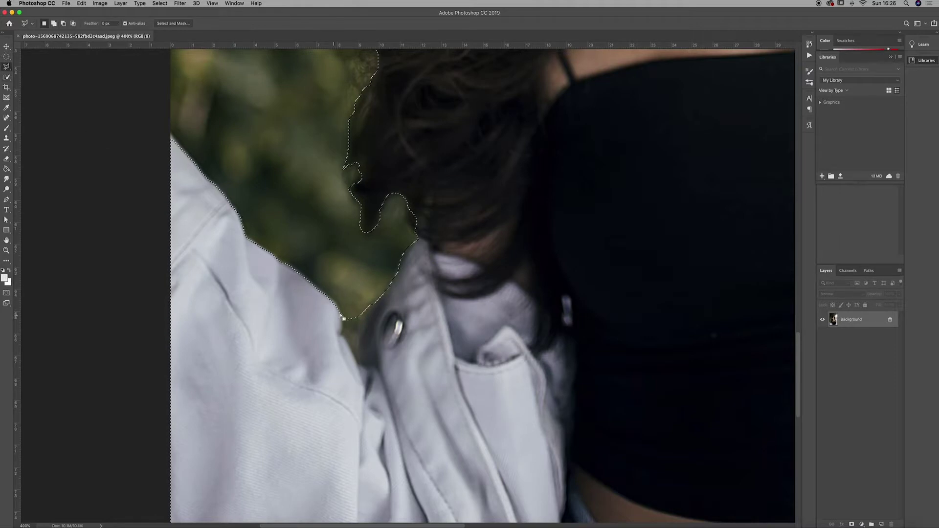
pyautogui.press('shift')
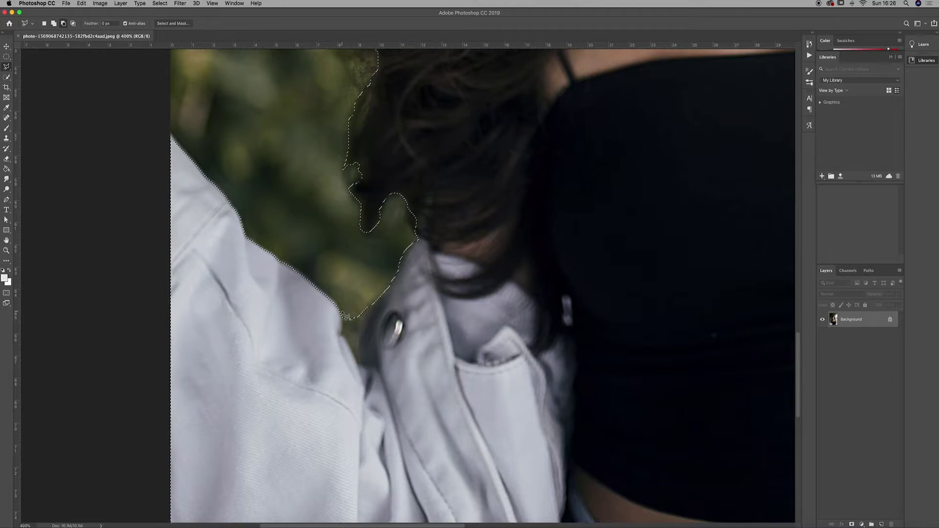
pyautogui.keyDown('alt'); pyautogui.click(342, 312); pyautogui.keyUp('alt')
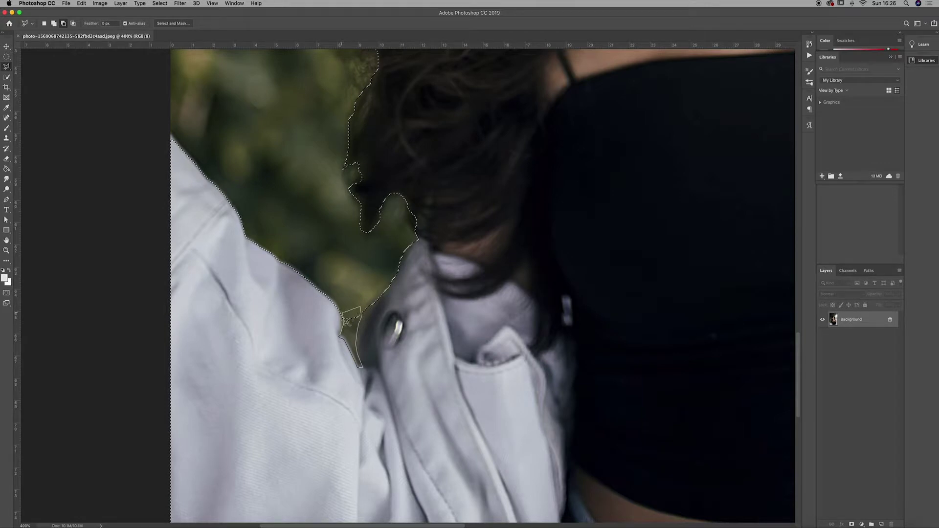
pyautogui.click(342, 312)
# - Examine the selection outline around the jacket, arm, hair and face, and then the whole portrait
pyautogui.scroll(3, 334, 345)
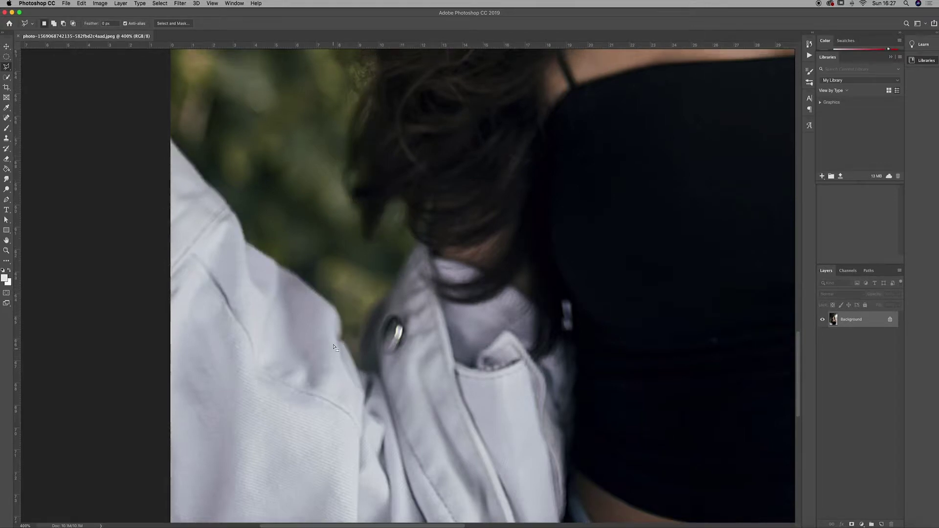
pyautogui.hscroll(4, 334, 345)
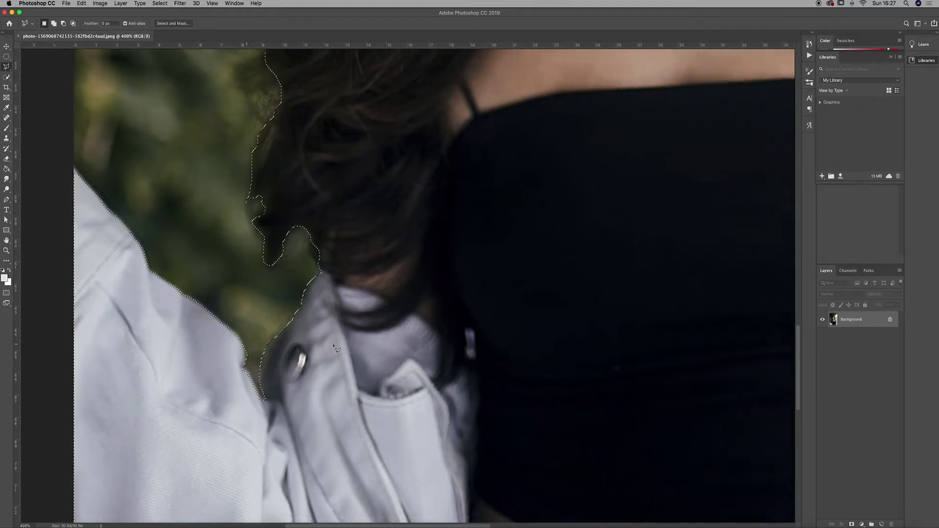
pyautogui.scroll(-10, 335, 346)
pyautogui.scroll(6, 337, 348)
pyautogui.hscroll(8, 337, 348)
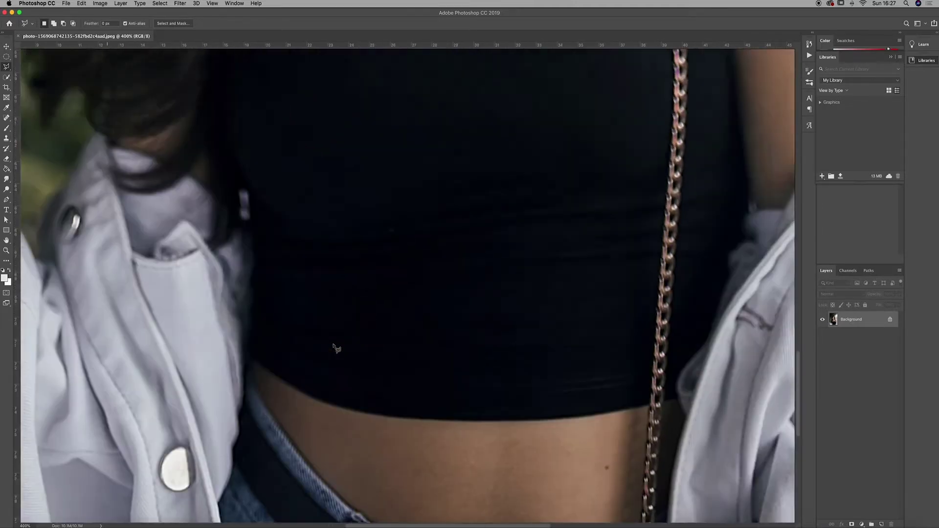
pyautogui.scroll(12, 336, 347)
pyautogui.hscroll(2, 335, 348)
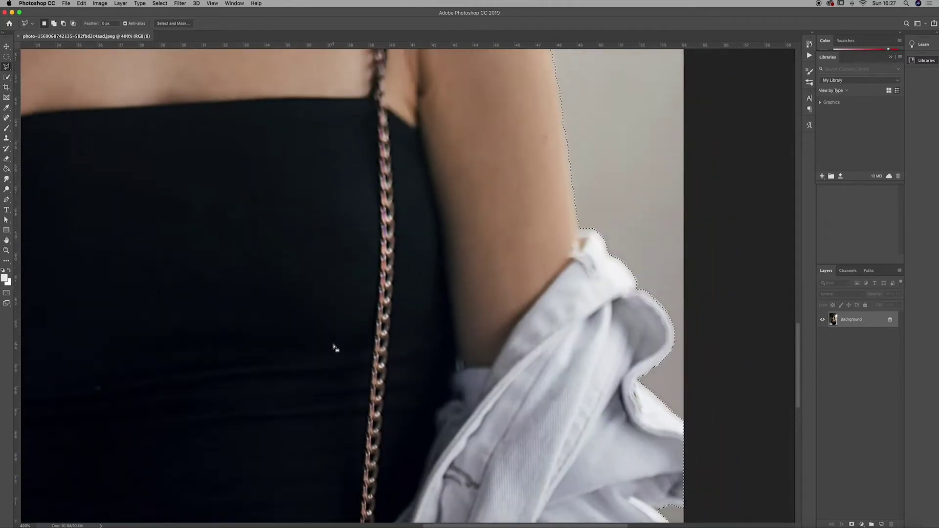
pyautogui.hscroll(-5, 335, 348)
pyautogui.scroll(12, 336, 348)
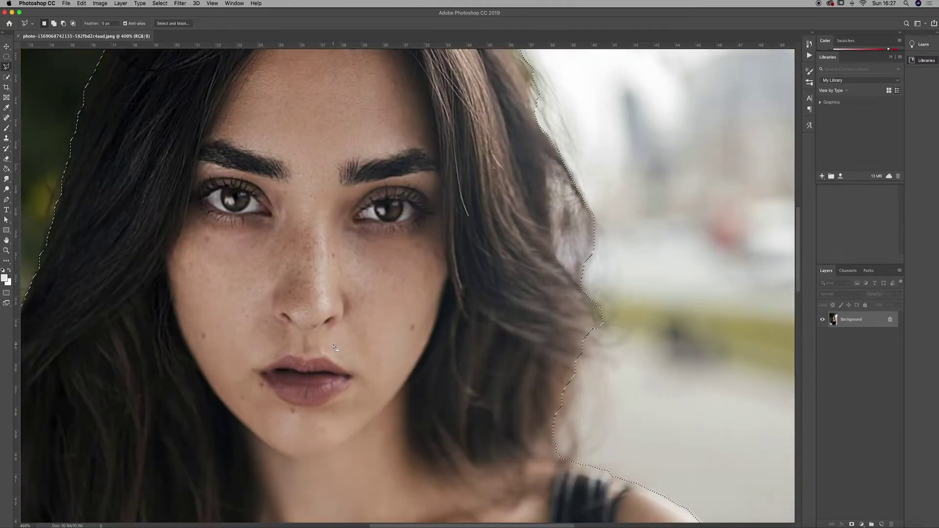
pyautogui.press('super+minus')
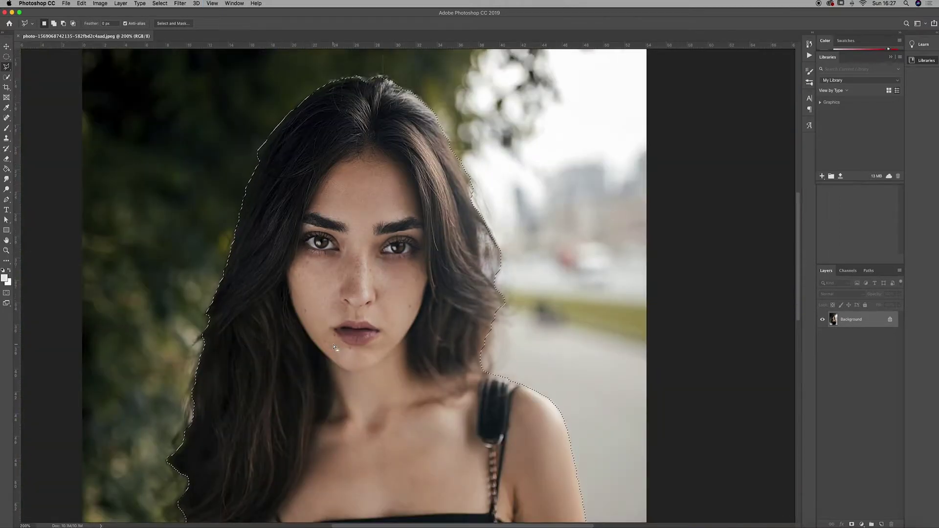
pyautogui.press('super+minus')
pyautogui.press('super+minus')
pyautogui.press('super+minus')
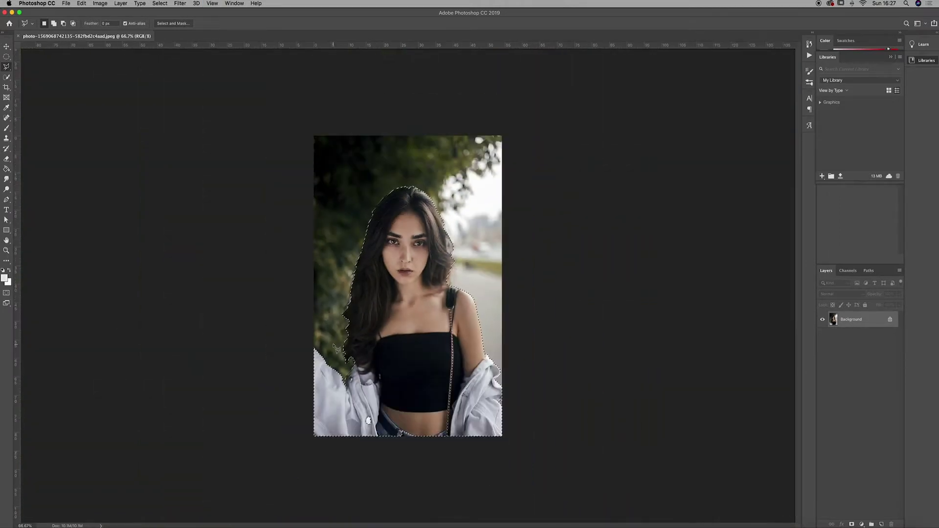
pyautogui.press('super+plus')
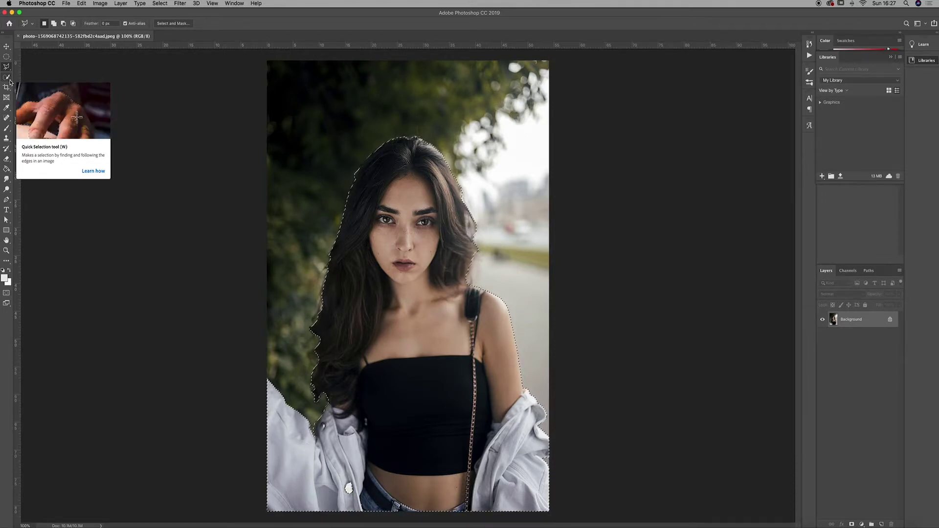
# - Try an elliptical selection over the woman's face with the Elliptical Marquee tool
pyautogui.click(6, 58)
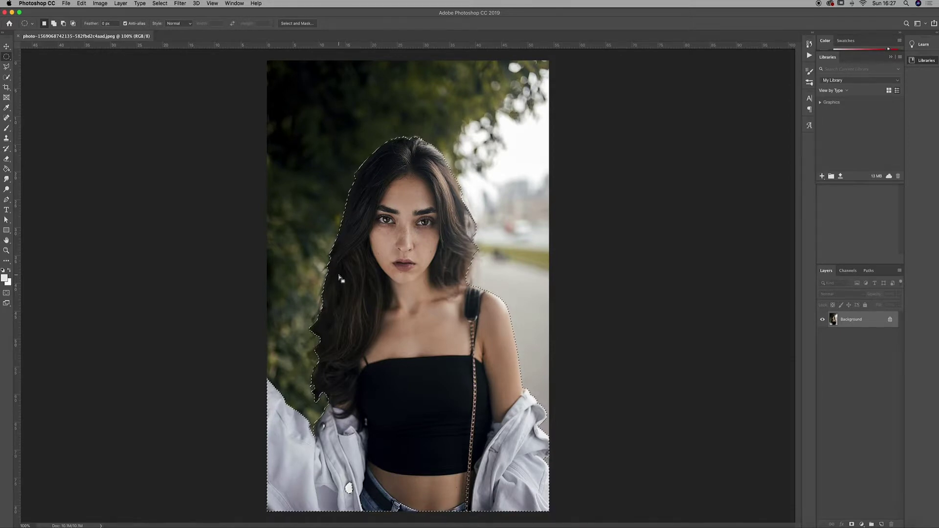
pyautogui.press('alt')
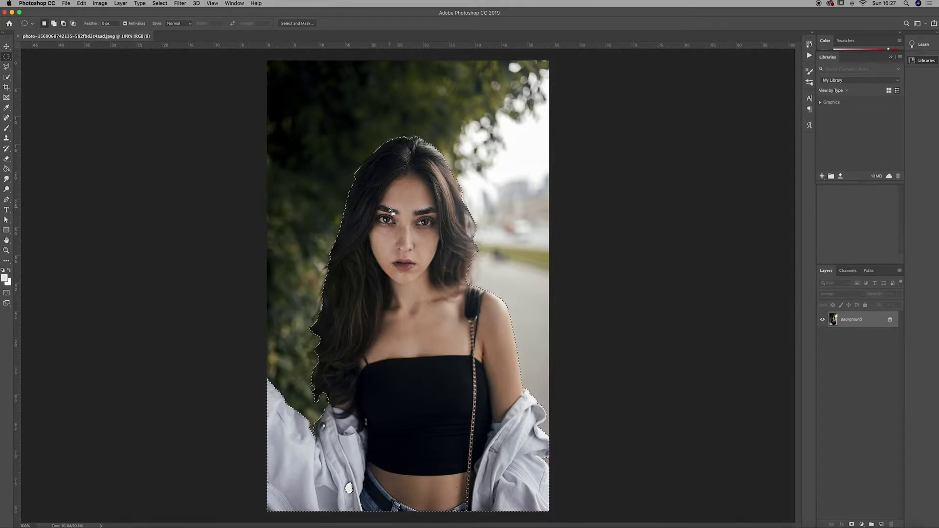
pyautogui.press('shift')
pyautogui.press('shift')
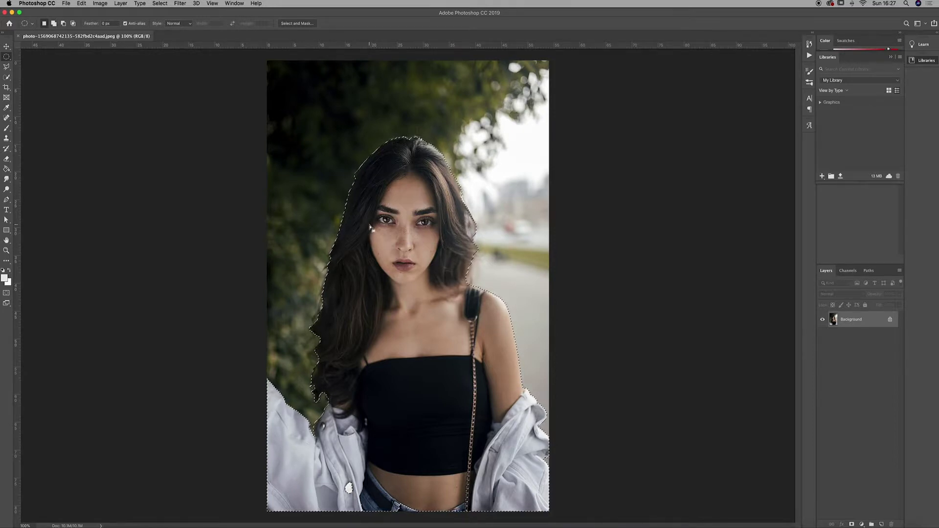
pyautogui.moveTo(380, 181)
pyautogui.mouseDown()
pyautogui.moveTo(416, 199)
pyautogui.moveTo(427, 288)
pyautogui.moveTo(434, 285)
pyautogui.mouseUp()
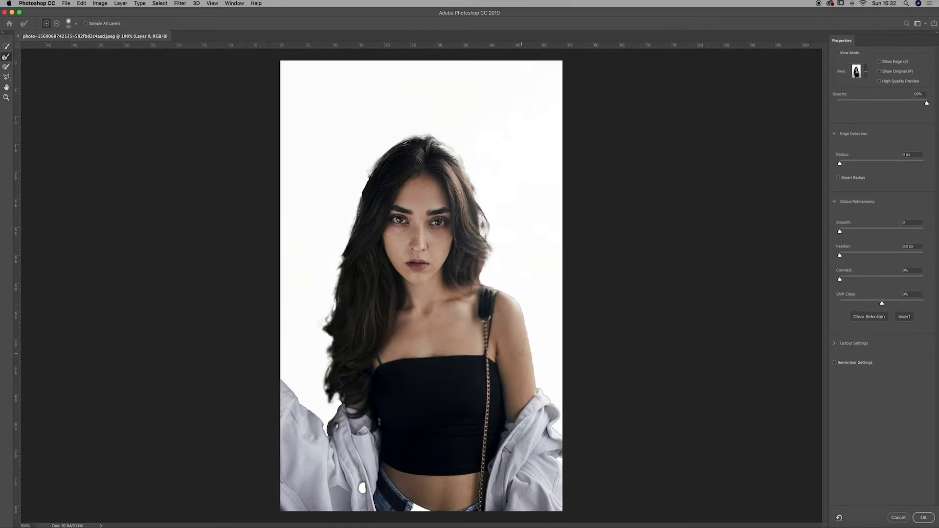
# - Set the selection edge's Smooth to 10 in Select and Mask, checking the hair, shoulder and arm outlines up close
pyautogui.scroll(5, 521, 353)
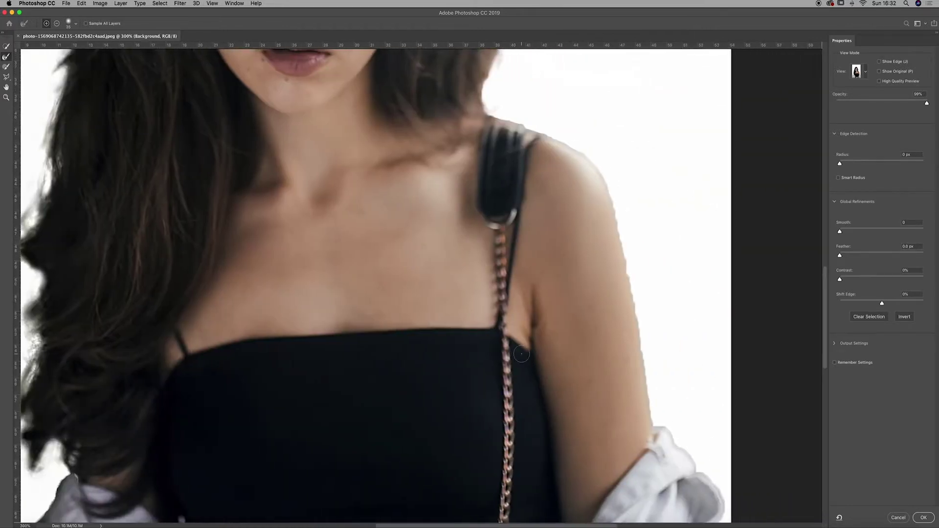
pyautogui.scroll(-2, 522, 353)
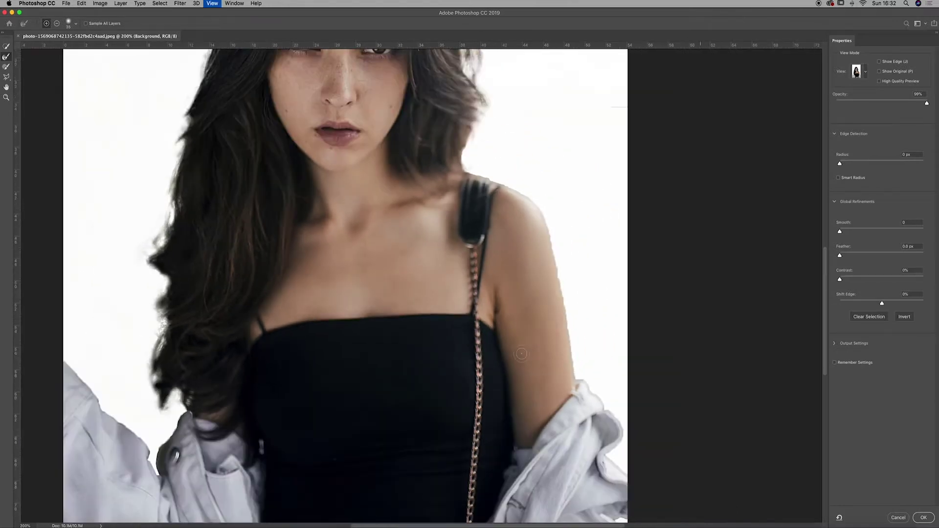
pyautogui.scroll(-2, 521, 353)
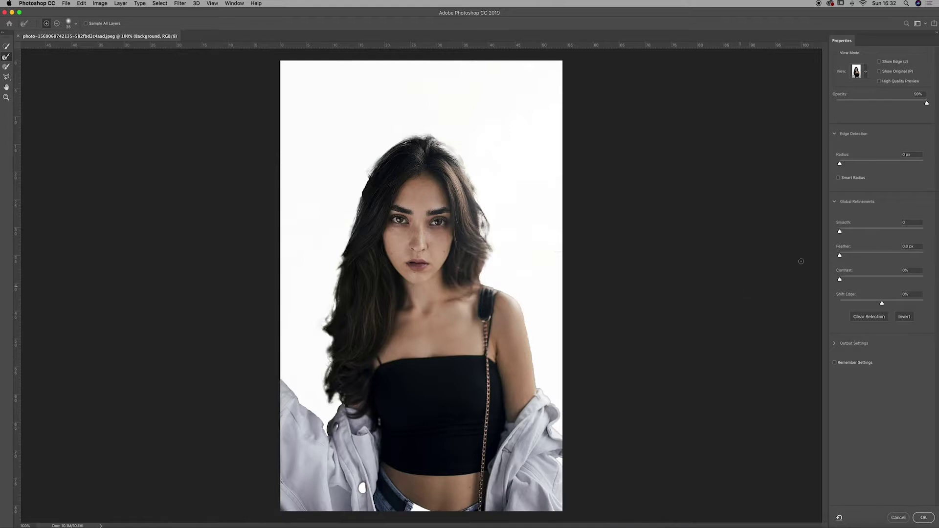
pyautogui.moveTo(840, 255); pyautogui.dragTo(843, 232)
pyautogui.press('super+equal')
pyautogui.press('super+equal')
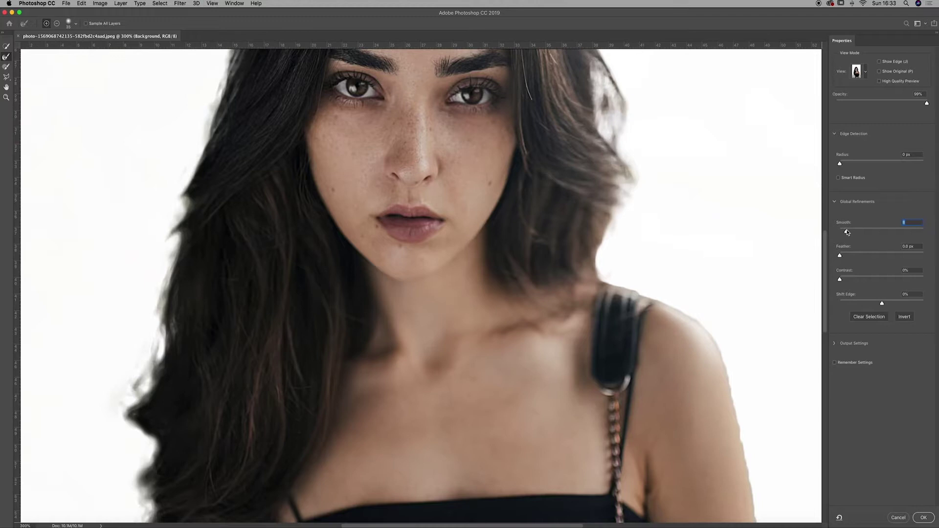
pyautogui.moveTo(846, 234)
pyautogui.mouseDown()
pyautogui.moveTo(864, 233)
pyautogui.moveTo(837, 233)
pyautogui.moveTo(874, 234)
pyautogui.moveTo(848, 233)
pyautogui.mouseUp()
pyautogui.scroll(-5, 656, 298)
pyautogui.hscroll(4, 656, 298)
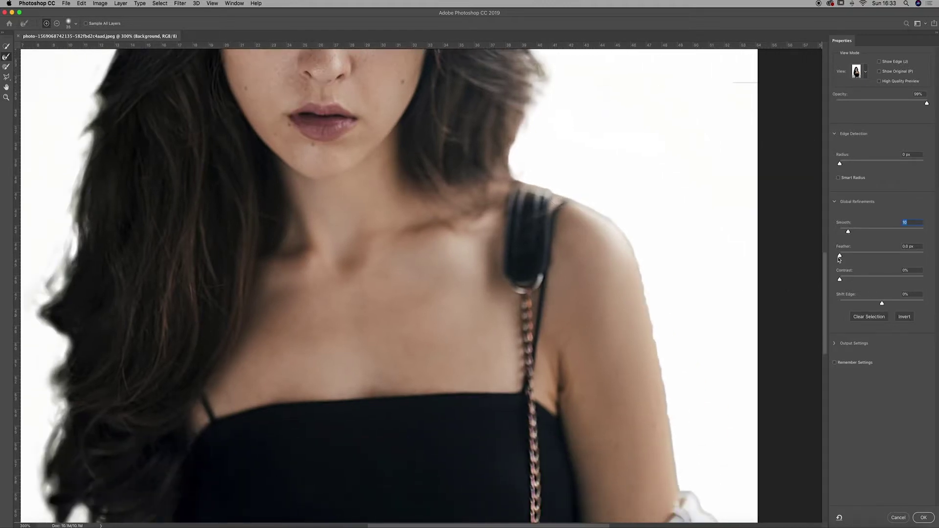
# - Try Feather at 3.5 px, Contrast at 42% and Shift Edge at -18% on the selection edge
pyautogui.moveTo(839, 255); pyautogui.dragTo(856, 257)
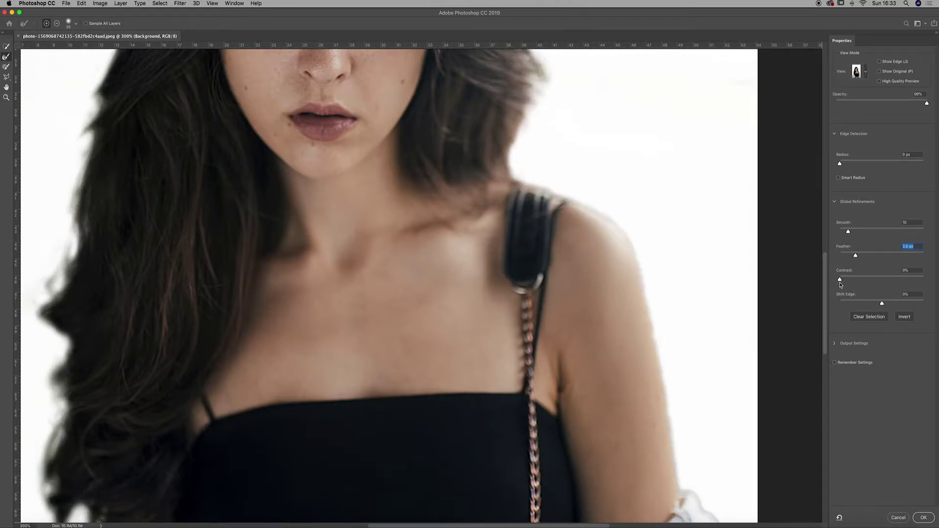
pyautogui.moveTo(840, 283); pyautogui.dragTo(874, 306)
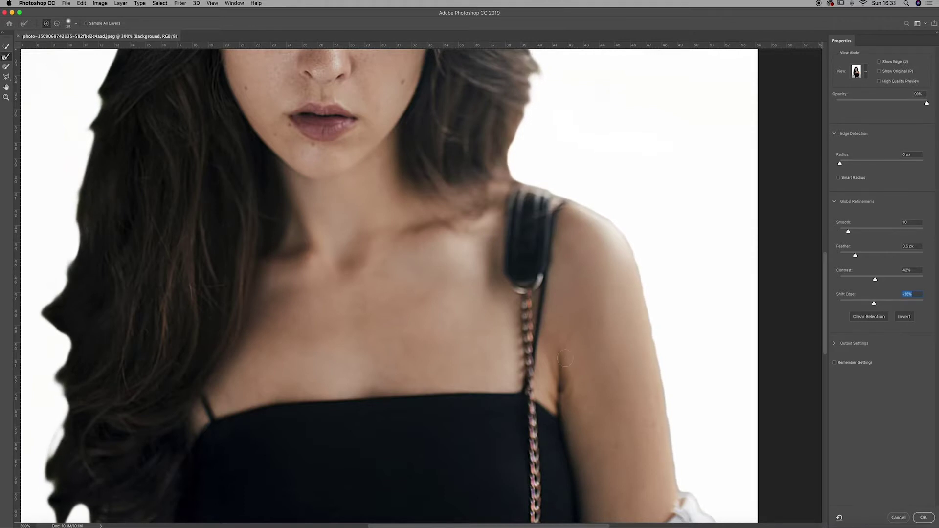
pyautogui.press('super+0')
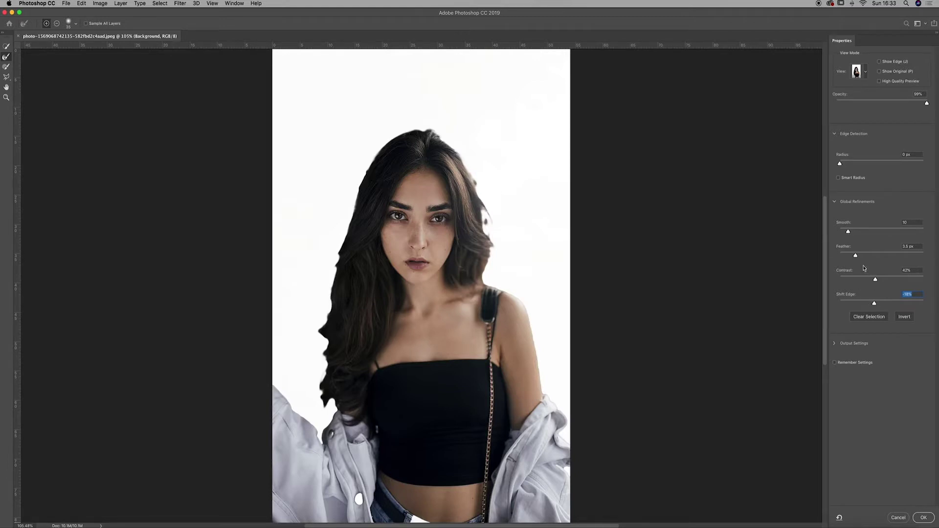
# - Reduce Contrast to 7% and Feather to 1.5 px, and set Shift Edge back to 0%
pyautogui.moveTo(875, 281); pyautogui.dragTo(850, 257)
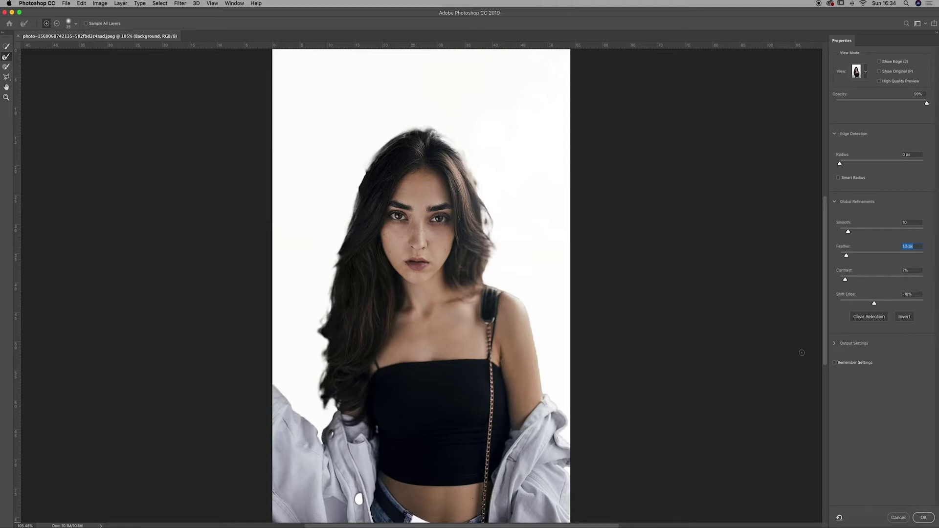
pyautogui.moveTo(874, 304)
pyautogui.mouseDown()
pyautogui.moveTo(863, 305)
pyautogui.moveTo(875, 304)
pyautogui.mouseUp()
pyautogui.write('0')
pyautogui.press('Return')
# - Keep Smooth at 10 and bring Feather to 0.0 px and Contrast to 0%
pyautogui.click(911, 223)
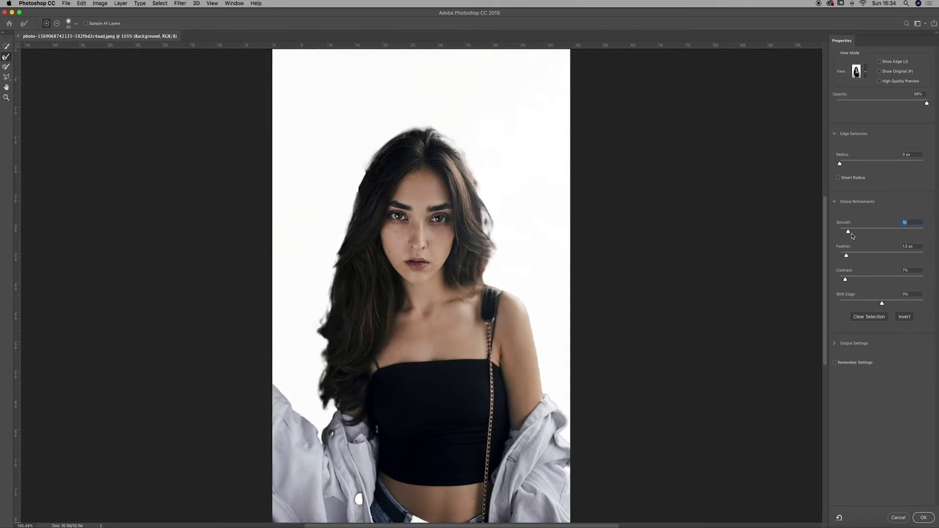
pyautogui.moveTo(849, 233)
pyautogui.mouseDown()
pyautogui.moveTo(824, 254)
pyautogui.moveTo(837, 234)
pyautogui.moveTo(906, 233)
pyautogui.moveTo(849, 236)
pyautogui.mouseUp()
pyautogui.moveTo(845, 279)
pyautogui.mouseDown()
pyautogui.moveTo(886, 280)
pyautogui.moveTo(840, 279)
pyautogui.mouseUp()
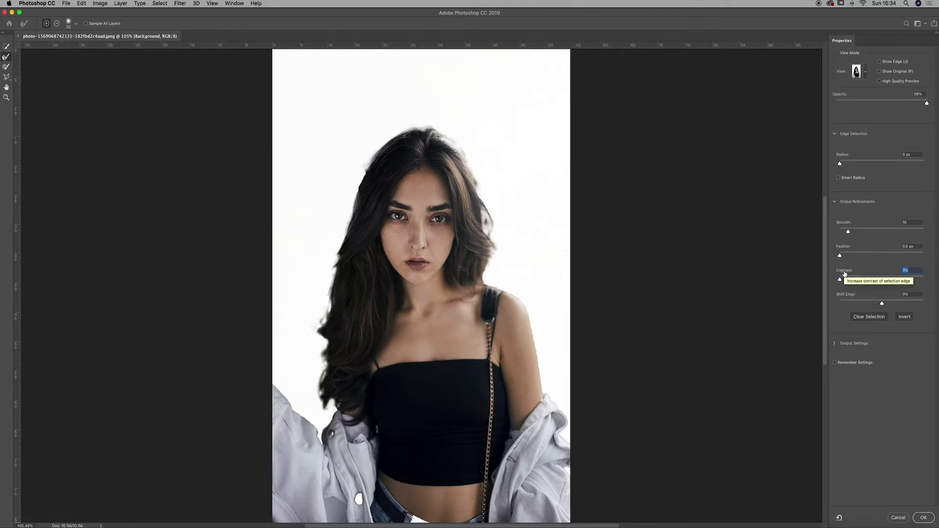
# - Choose the Select and Mask Brush tool with a smaller tip for retouching the outer edge of the bare arm
pyautogui.press('super+plus')
pyautogui.press('super+plus')
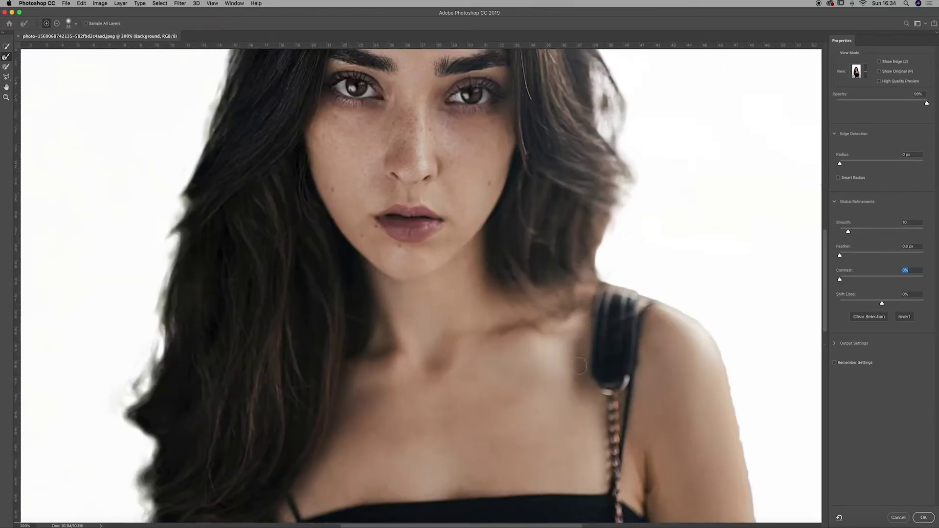
pyautogui.scroll(-3, 579, 366)
pyautogui.hscroll(3, 579, 366)
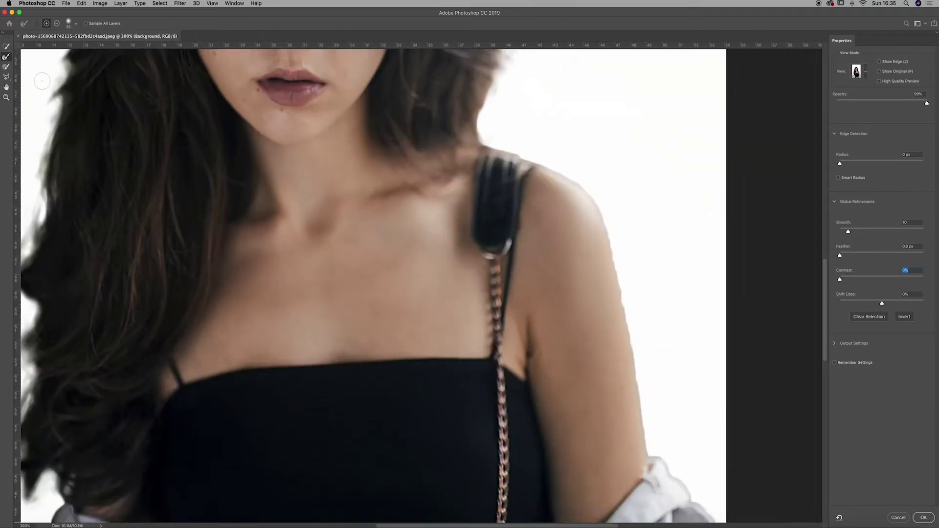
pyautogui.click(6, 67)
pyautogui.press('[')
pyautogui.press('[')
pyautogui.press('[')
pyautogui.scroll(-1, 607, 276)
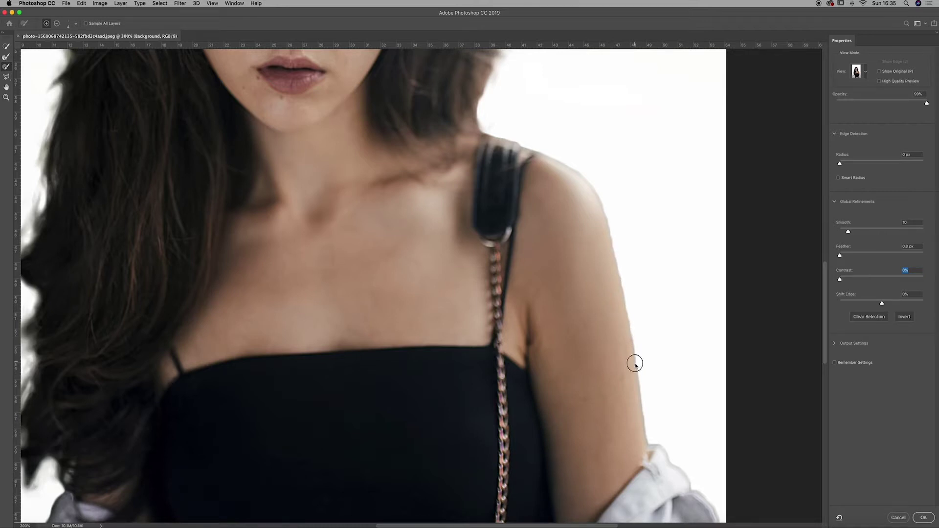
pyautogui.press('alt')
# - Try Feather at 1.5 px and Contrast at 4%, ending with Feather at 0.0 px and Contrast at 2%
pyautogui.moveTo(841, 256); pyautogui.dragTo(842, 280)
pyautogui.moveTo(882, 303)
pyautogui.mouseDown()
pyautogui.moveTo(872, 304)
pyautogui.moveTo(883, 305)
pyautogui.mouseUp()
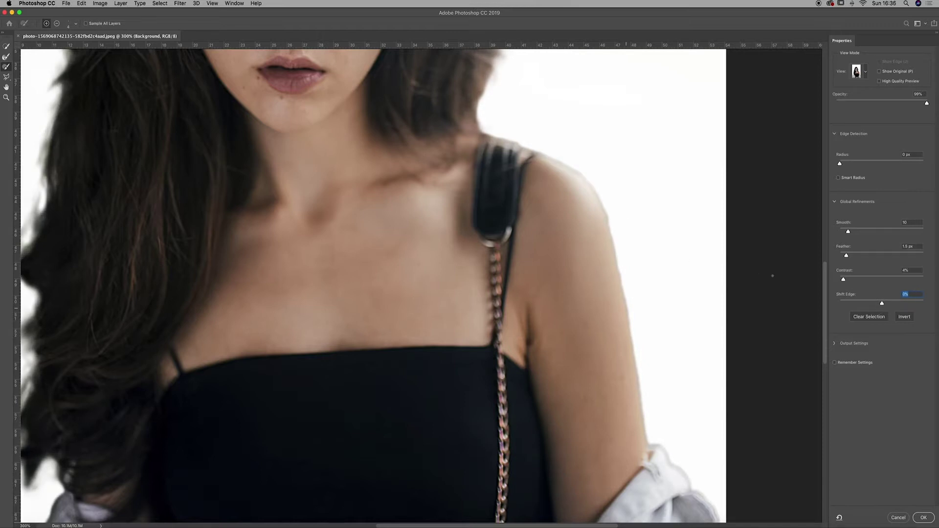
pyautogui.moveTo(844, 280); pyautogui.dragTo(840, 256)
# - Subtract the uneven fringe along the outer shoulder and arm from the selection with the Brush, down to the jacket cuff
pyautogui.press('alt')
pyautogui.moveTo(587, 180); pyautogui.dragTo(608, 223)
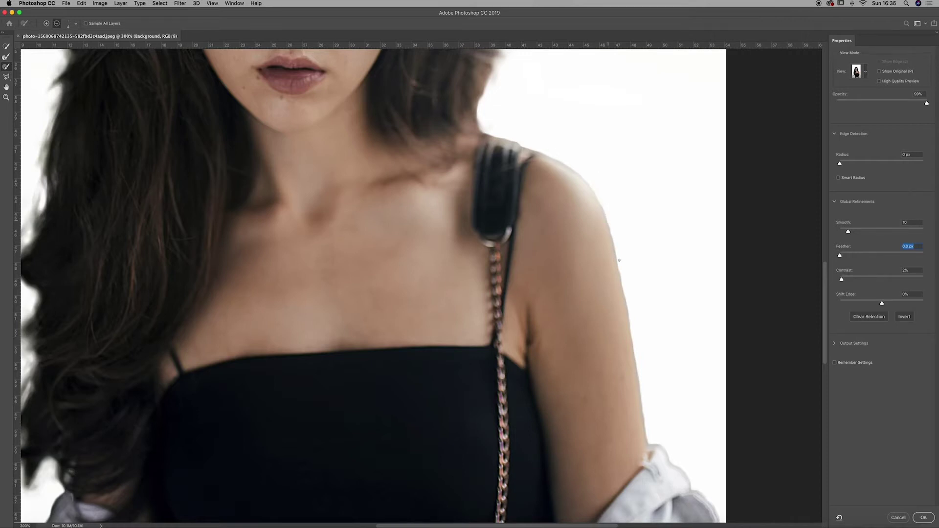
pyautogui.moveTo(621, 273); pyautogui.dragTo(626, 288)
pyautogui.moveTo(638, 375); pyautogui.dragTo(651, 444)
pyautogui.press('z')
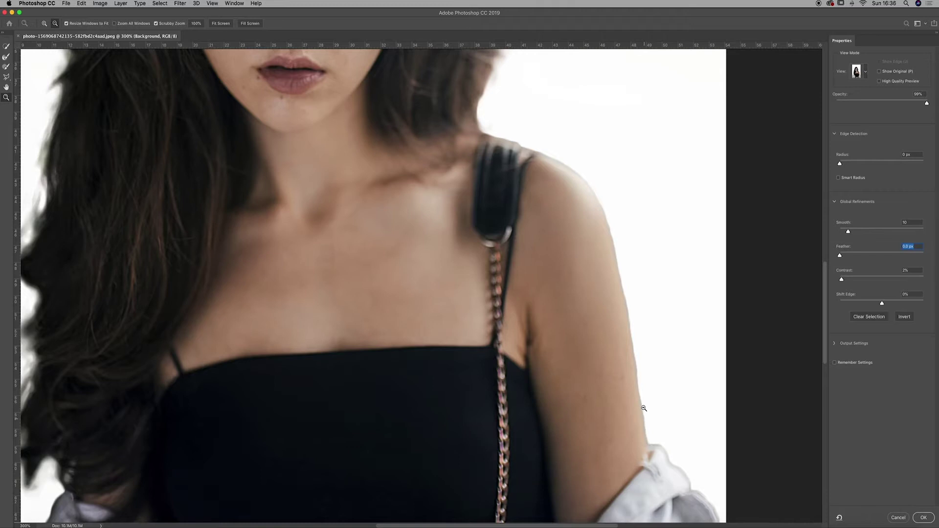
pyautogui.moveTo(642, 398); pyautogui.dragTo(553, 402)
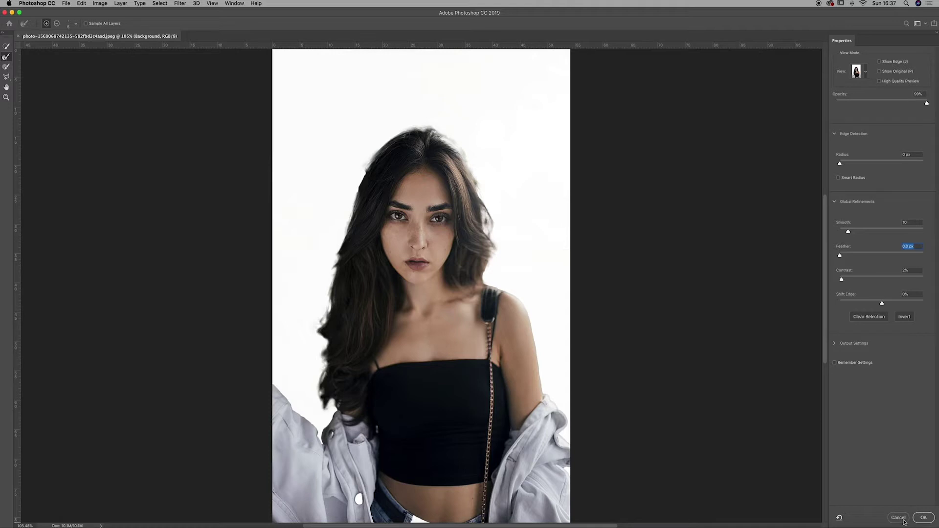
# - Preview the cut-out in the Onion Skin view with Transparency at 100%
pyautogui.click(865, 72)
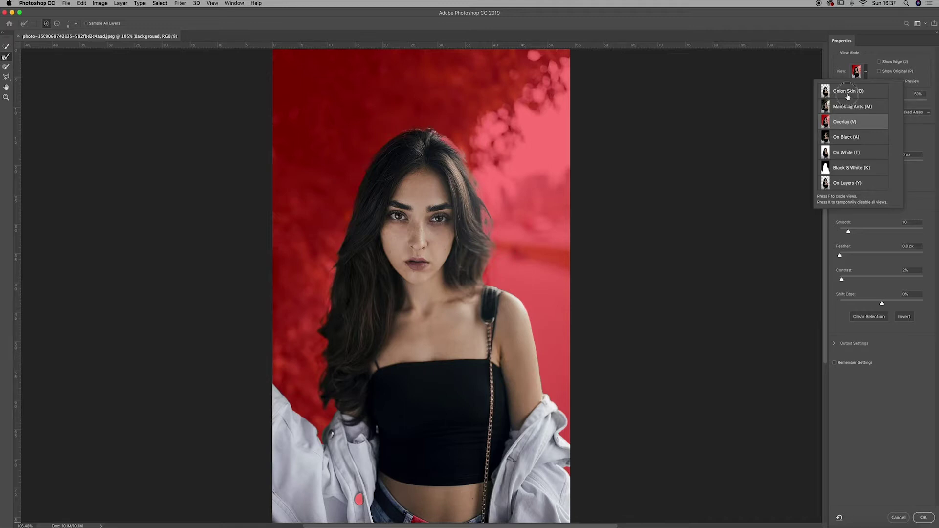
pyautogui.click(848, 93)
pyautogui.moveTo(882, 103); pyautogui.dragTo(853, 105)
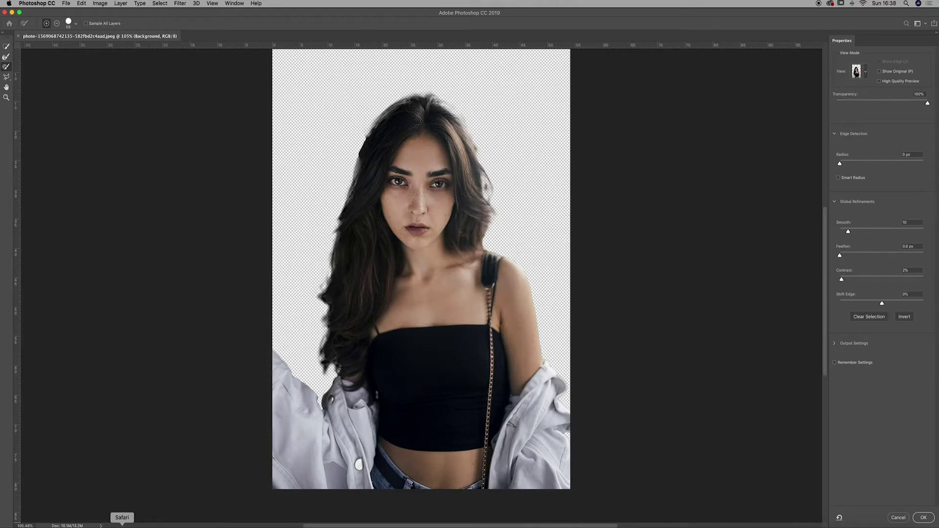
# - Switch to Safari, close the portrait's photo page and look through the Unsplash editorial feed for another photo
pyautogui.click(122, 526)
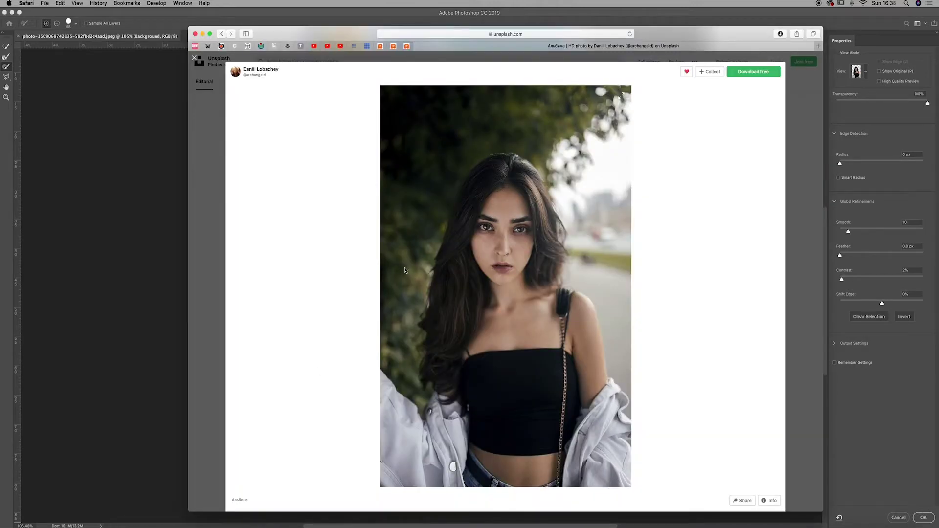
pyautogui.press('Escape')
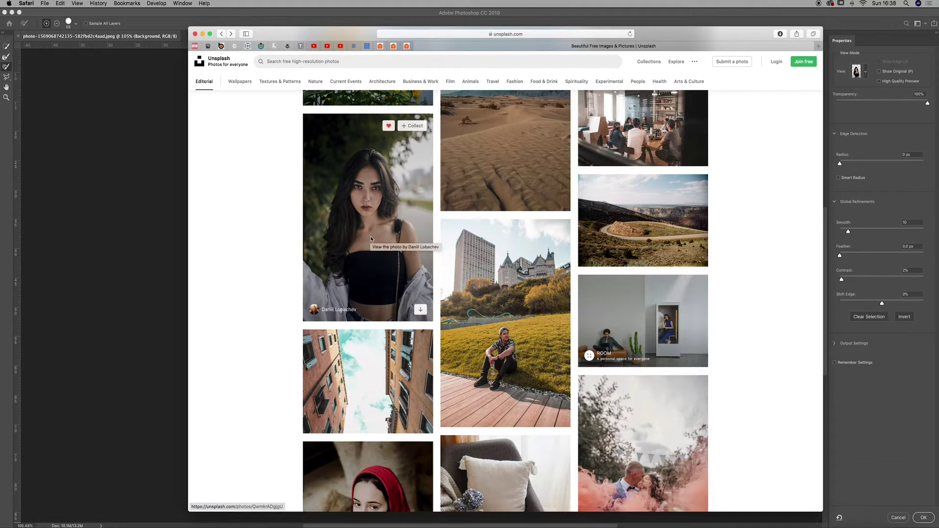
pyautogui.scroll(-7, 516, 273)
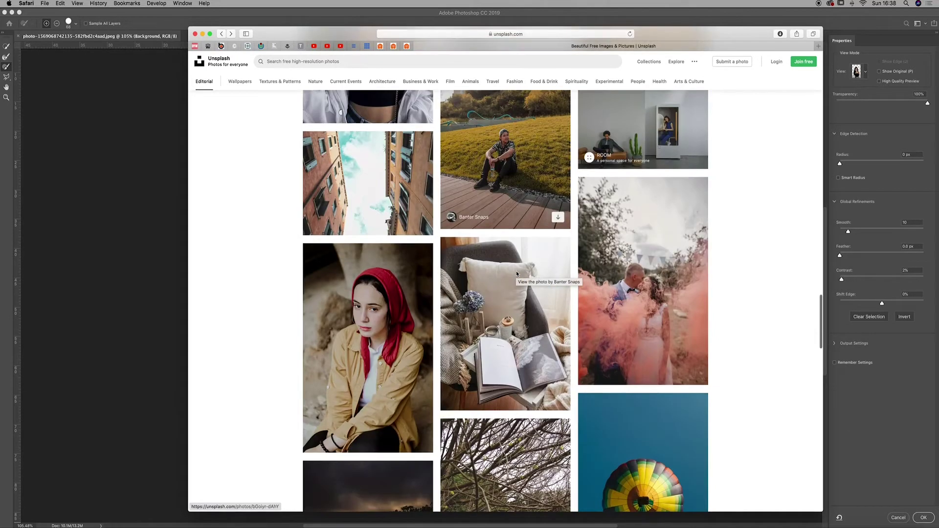
pyautogui.scroll(9, 517, 273)
pyautogui.scroll(-20, 517, 273)
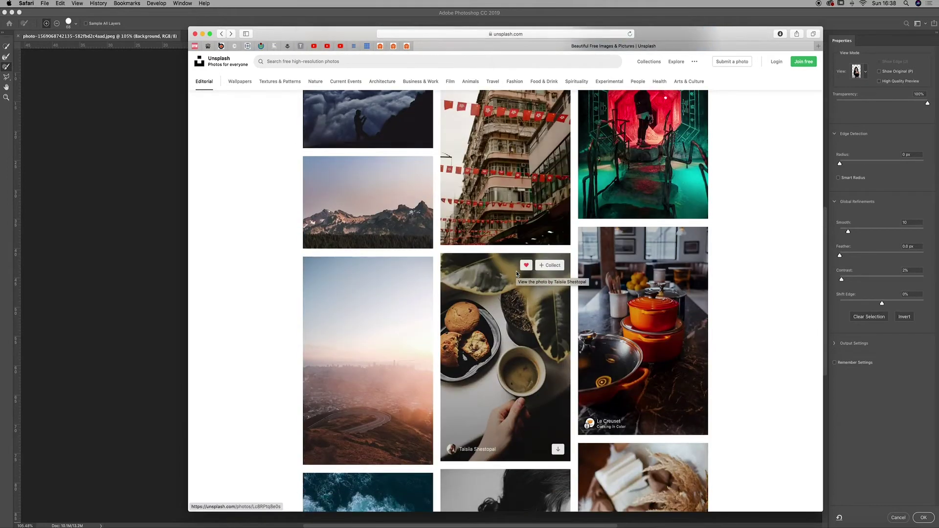
pyautogui.scroll(10, 517, 273)
pyautogui.scroll(-10, 517, 273)
pyautogui.scroll(-8, 517, 273)
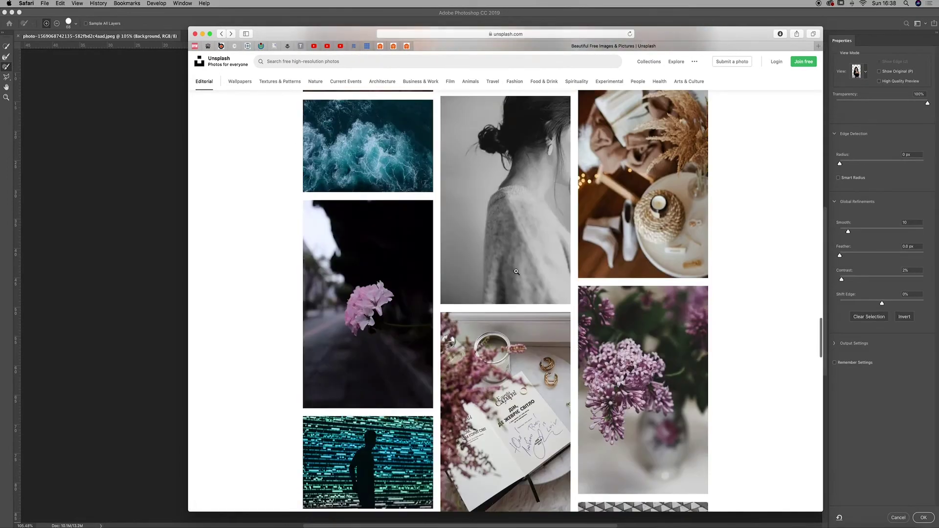
pyautogui.scroll(4, 517, 273)
pyautogui.scroll(-9, 517, 273)
pyautogui.scroll(-15, 517, 274)
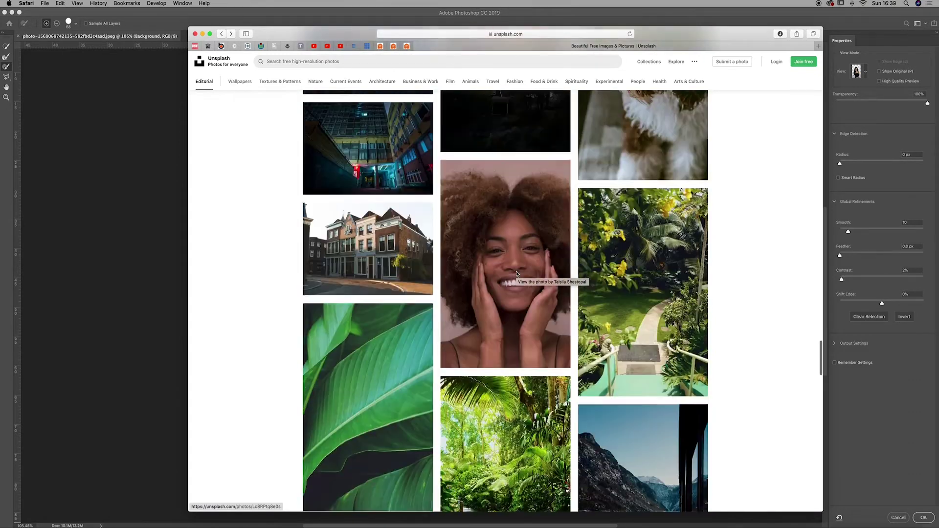
pyautogui.scroll(-10, 516, 273)
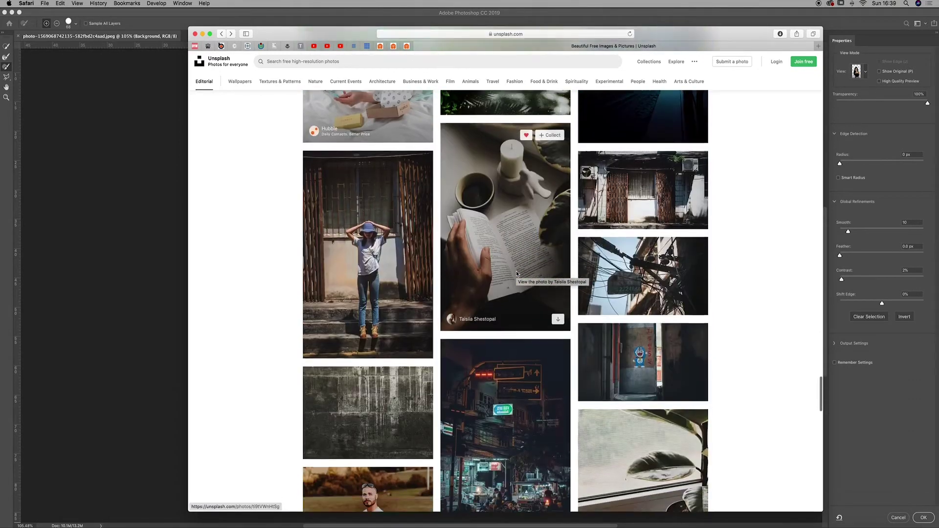
# - Look through the Unsplash editorial feed for a photo that can serve as a new background
pyautogui.moveTo(366, 37); pyautogui.dragTo(395, 54)
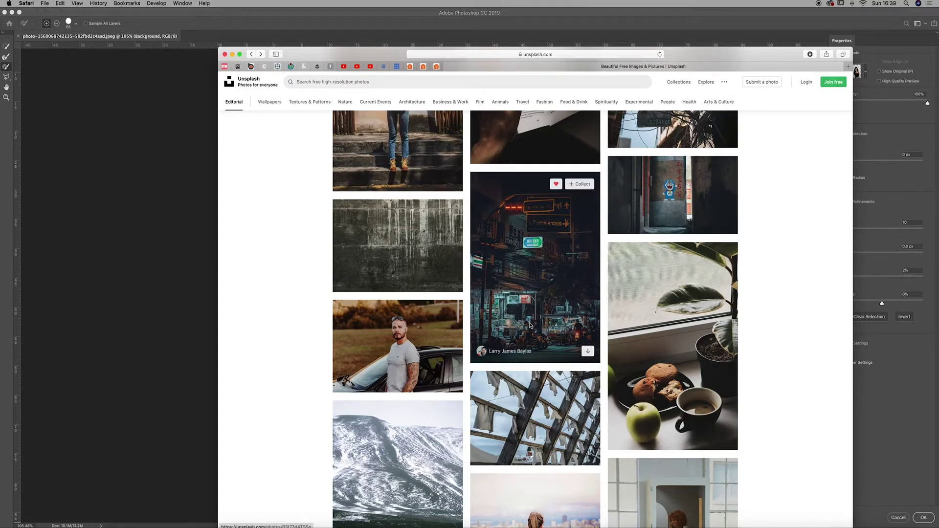
pyautogui.moveTo(377, 51); pyautogui.dragTo(408, 40)
pyautogui.scroll(-20, 509, 339)
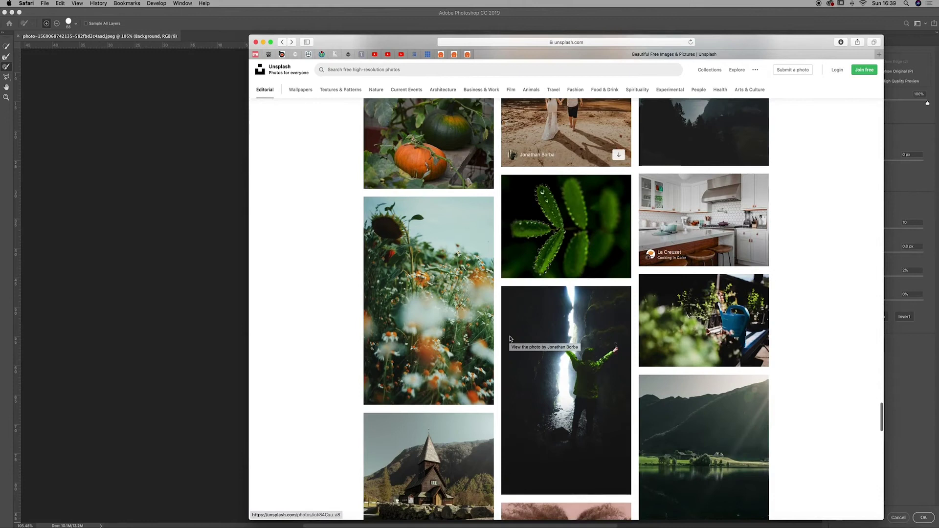
pyautogui.scroll(-5, 510, 339)
pyautogui.scroll(3, 510, 339)
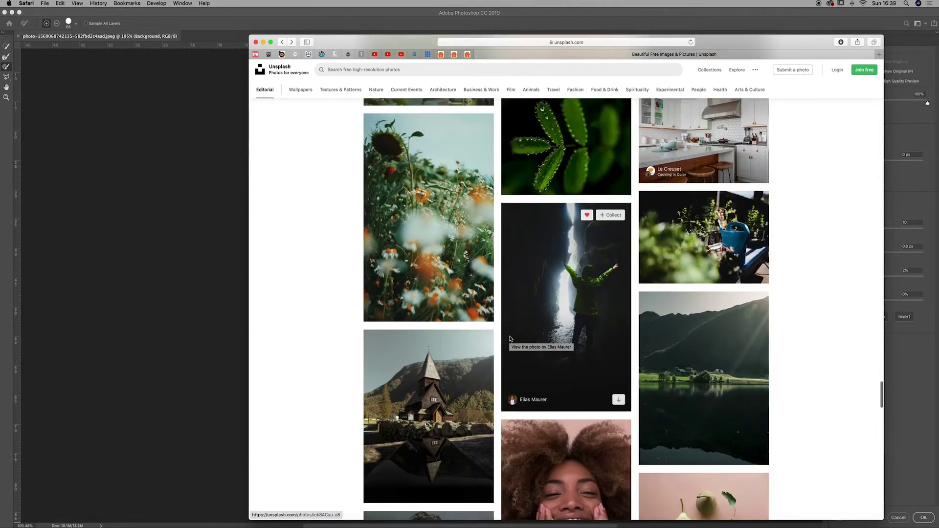
pyautogui.scroll(-3, 510, 338)
pyautogui.scroll(4, 510, 338)
pyautogui.scroll(-8, 509, 339)
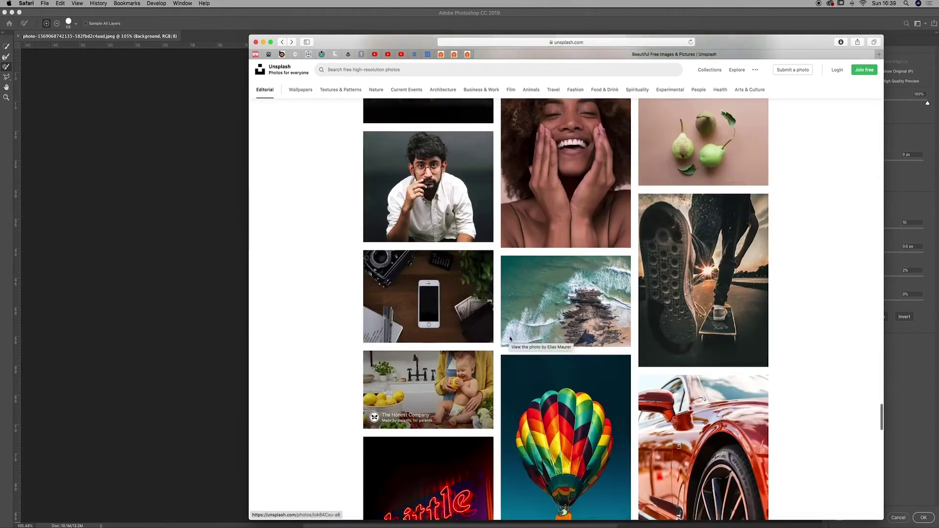
pyautogui.scroll(-6, 509, 338)
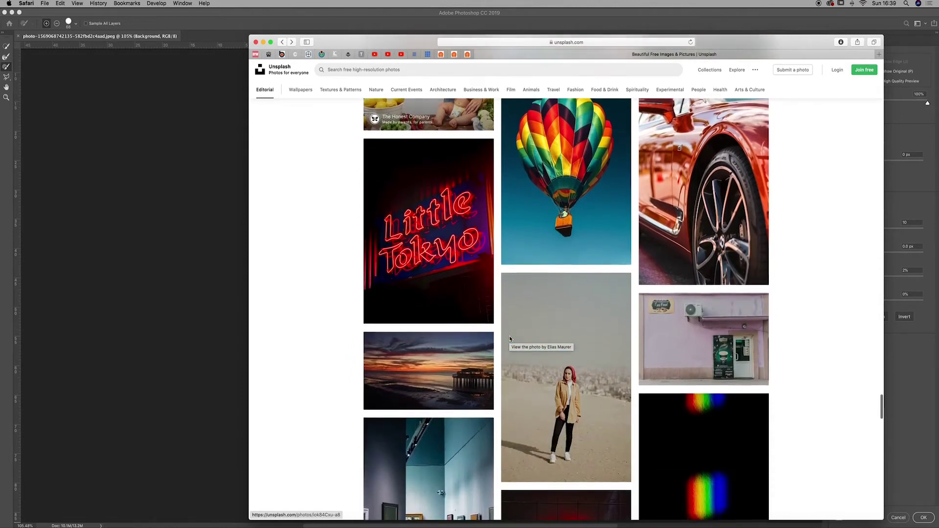
pyautogui.scroll(-6, 509, 338)
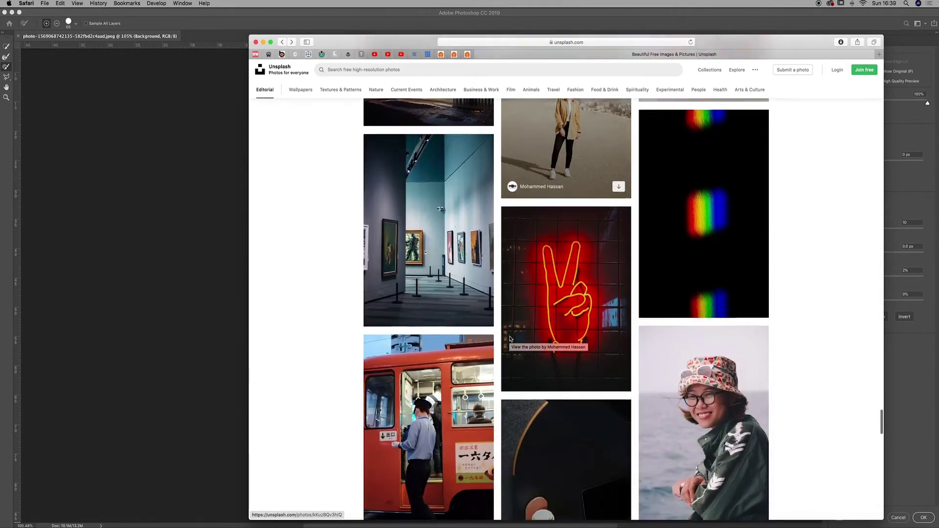
pyautogui.scroll(-8, 510, 339)
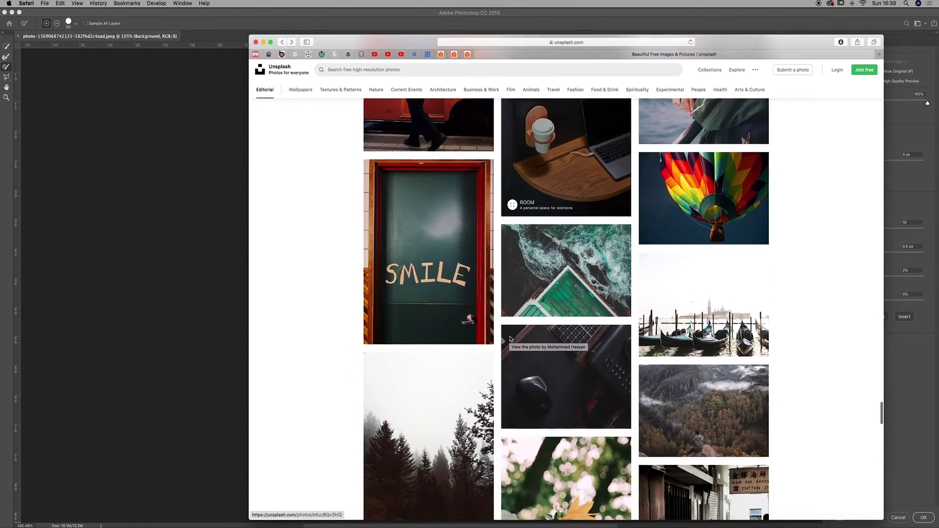
pyautogui.scroll(-6, 509, 338)
pyautogui.scroll(-6, 510, 338)
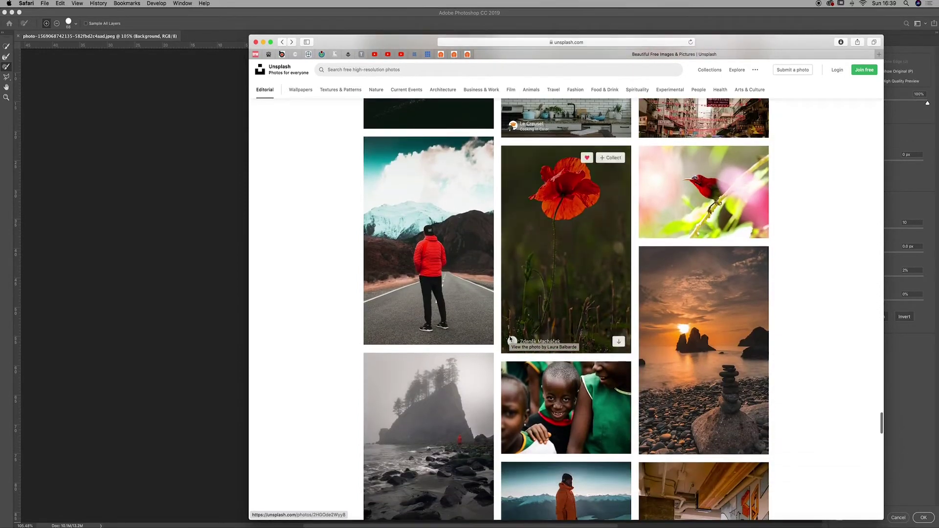
pyautogui.scroll(-3, 510, 338)
pyautogui.scroll(-7, 509, 338)
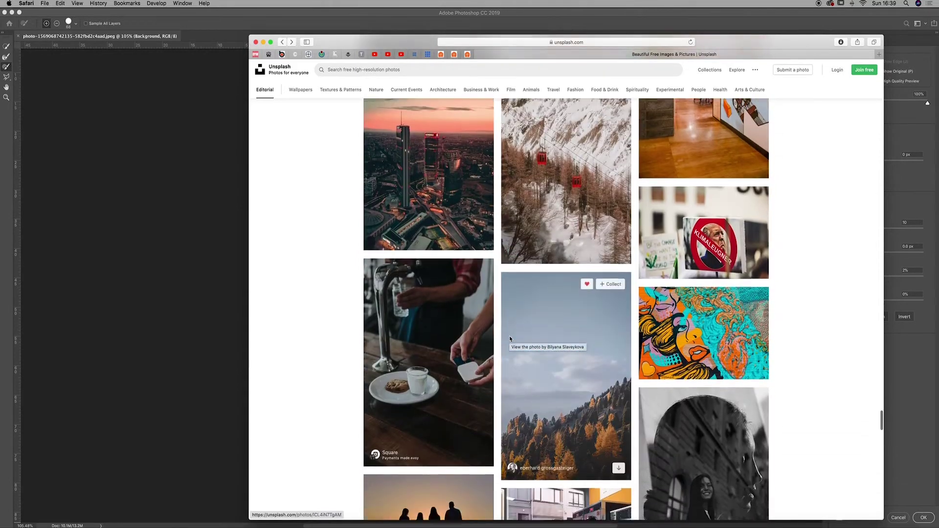
pyautogui.scroll(-20, 509, 335)
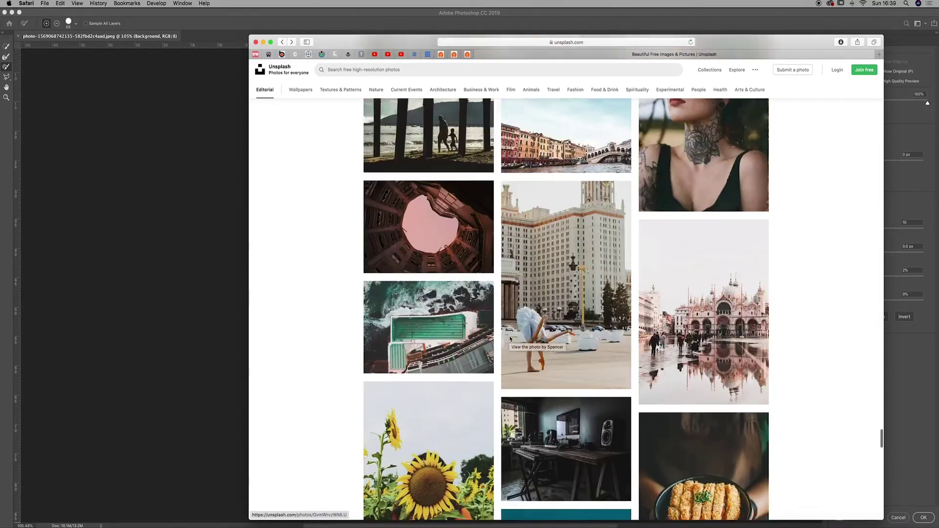
pyautogui.scroll(-15, 509, 335)
# - Open the Unsplash photo of a wooden door in a beige wall, with the browser window moved aside
pyautogui.moveTo(405, 44); pyautogui.dragTo(454, 71)
pyautogui.scroll(-1, 708, 389)
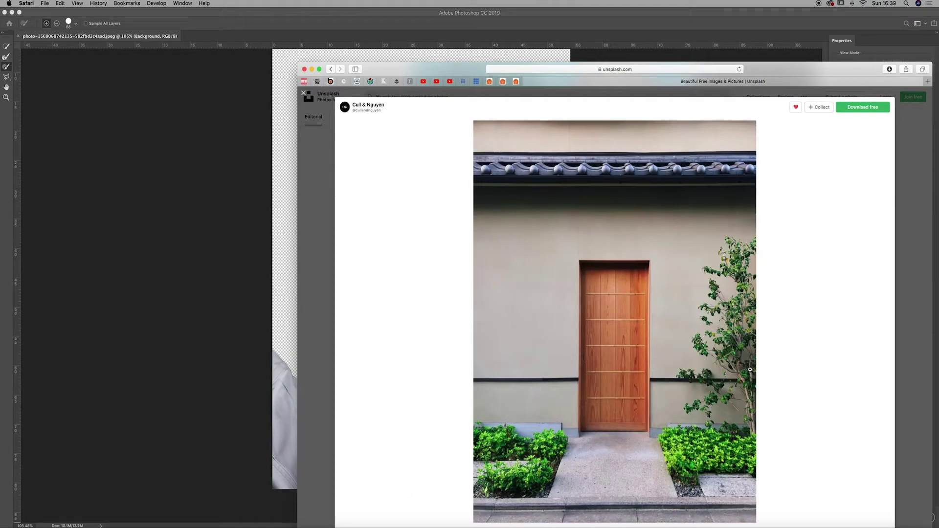
pyautogui.click(752, 373)
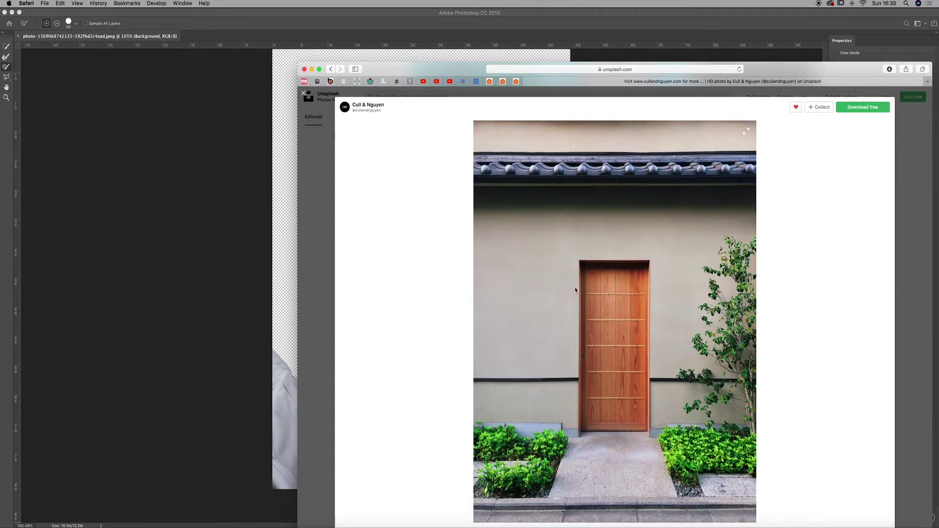
# - Bring the door photo from Safari into Photoshop and accept the Select and Mask refinement of the portrait
pyautogui.click(748, 526)
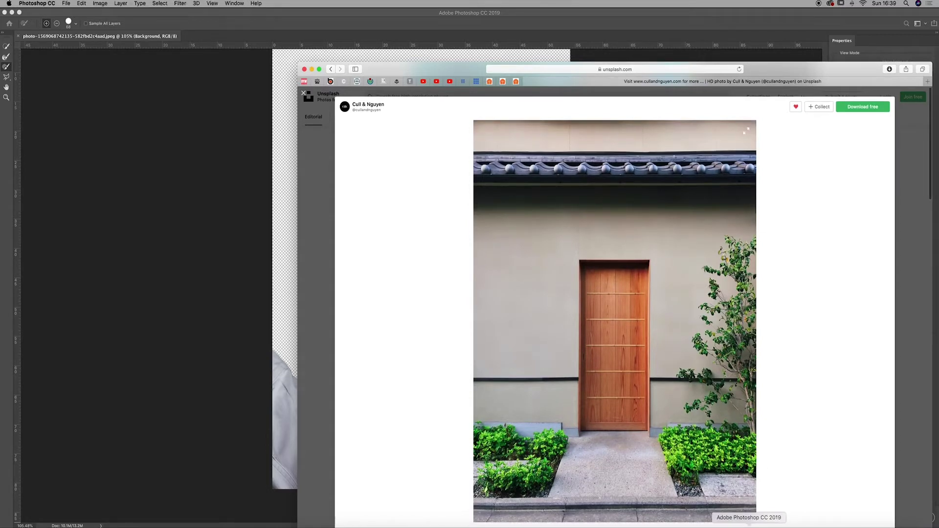
pyautogui.click(178, 526)
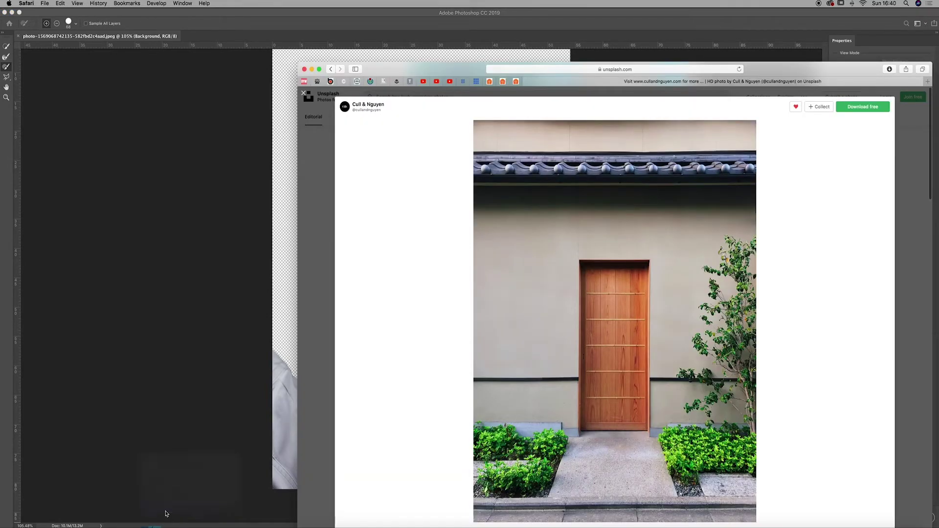
pyautogui.click(749, 526)
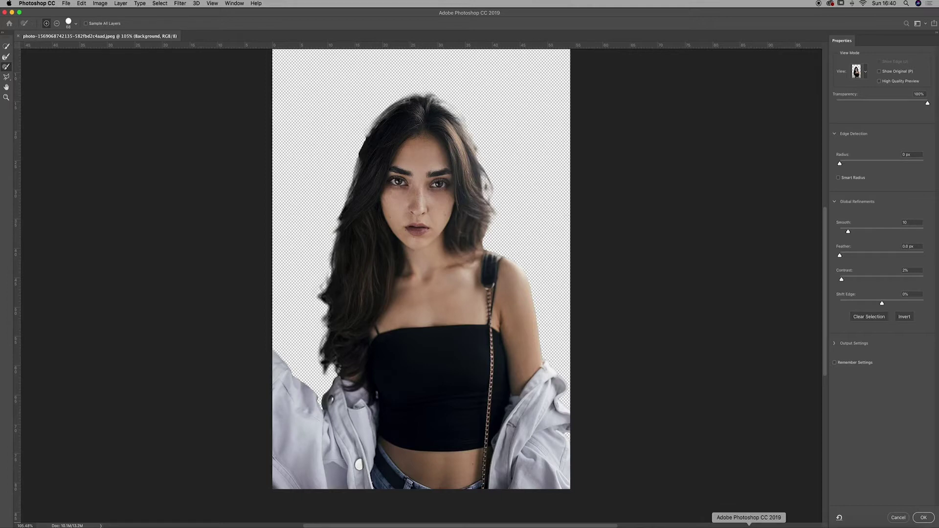
pyautogui.click(923, 518)
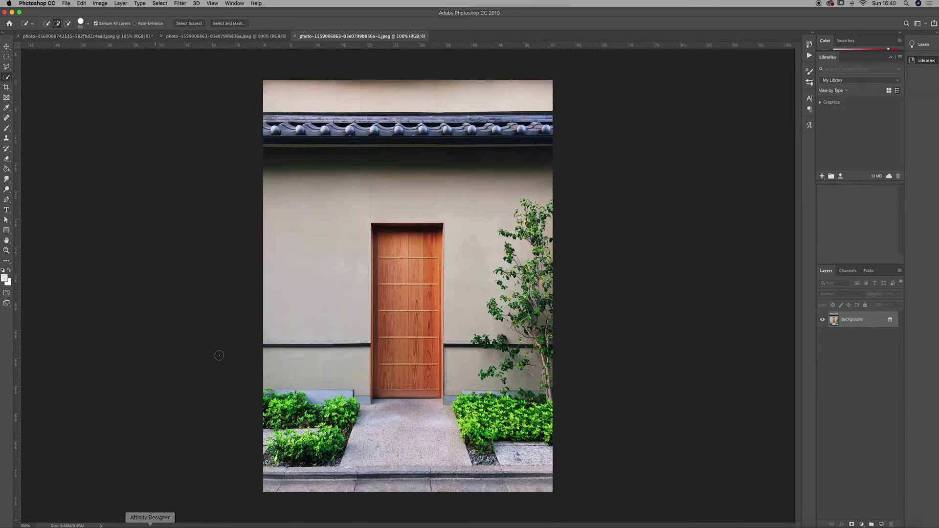
# - Close the duplicate door photo document and convert the remaining one's Background into an ordinary layer
pyautogui.click(163, 41)
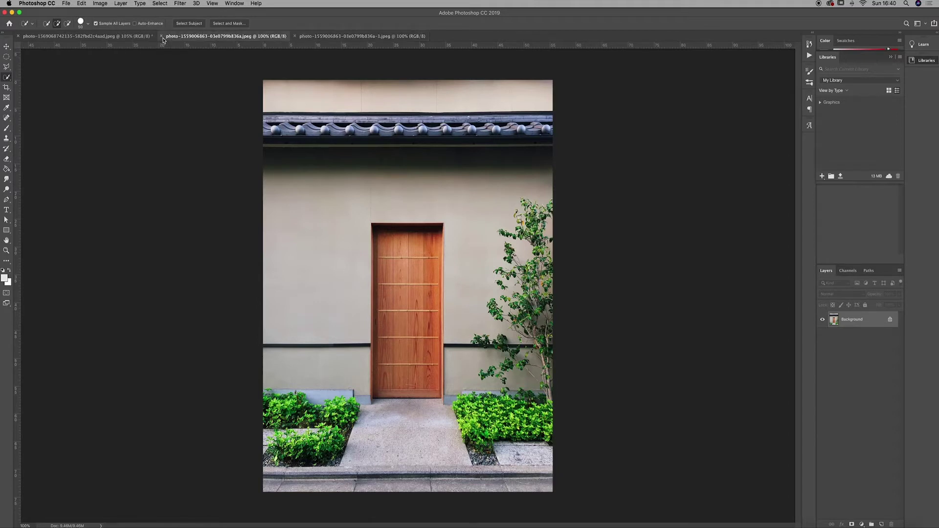
pyautogui.click(162, 37)
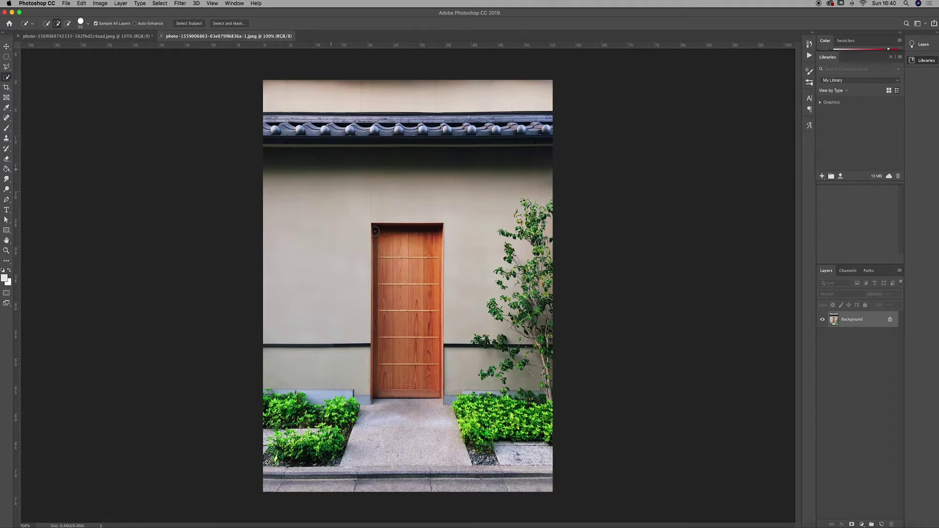
pyautogui.press('v')
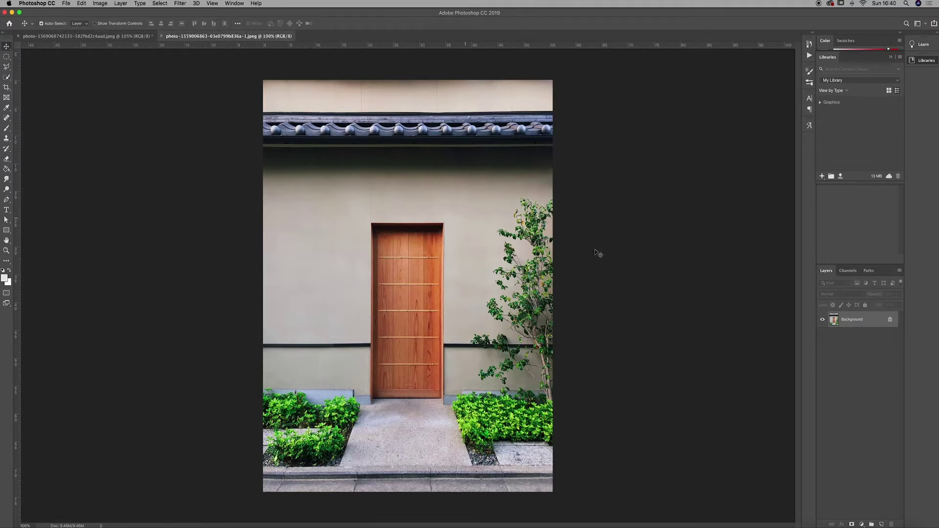
pyautogui.doubleClick(868, 326)
pyautogui.press('Return')
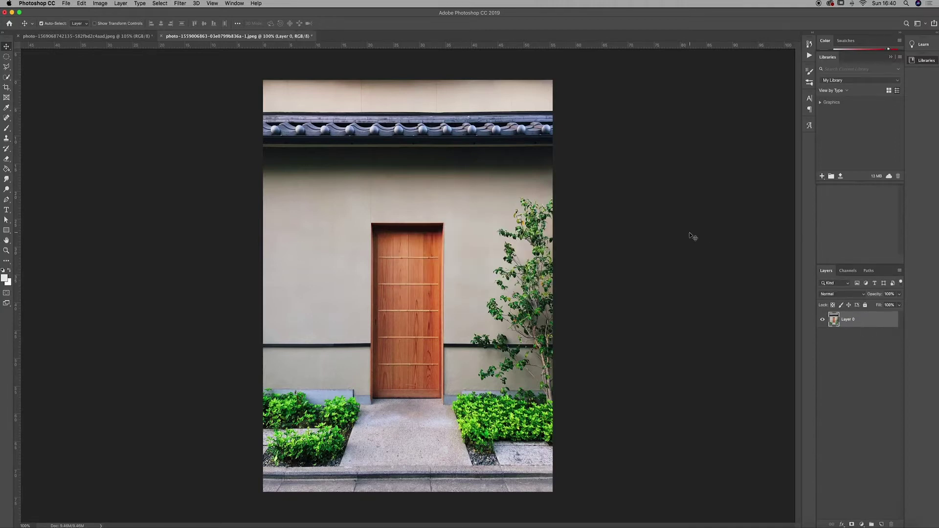
# - Try to copy the door photo into the portrait document and start a Free Transform on it
pyautogui.moveTo(407, 187); pyautogui.dragTo(303, 175)
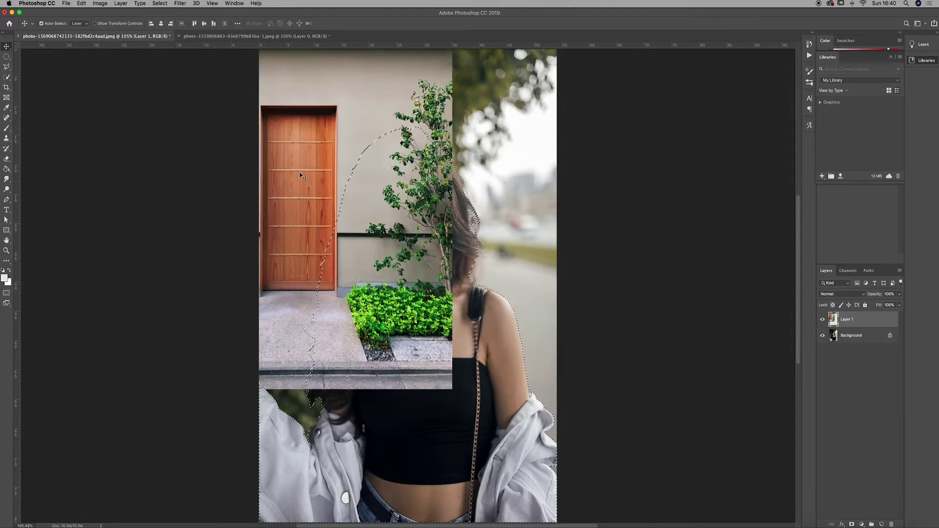
pyautogui.press('super+t')
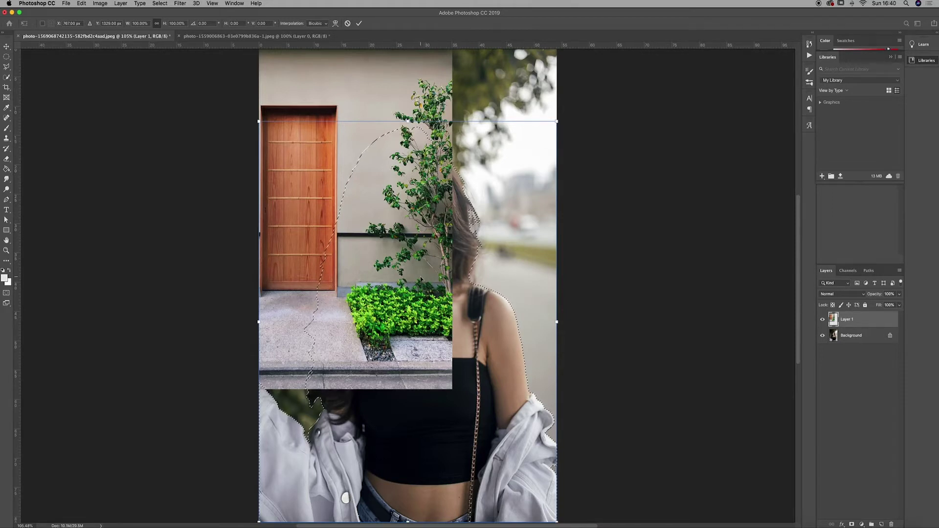
pyautogui.press('Return')
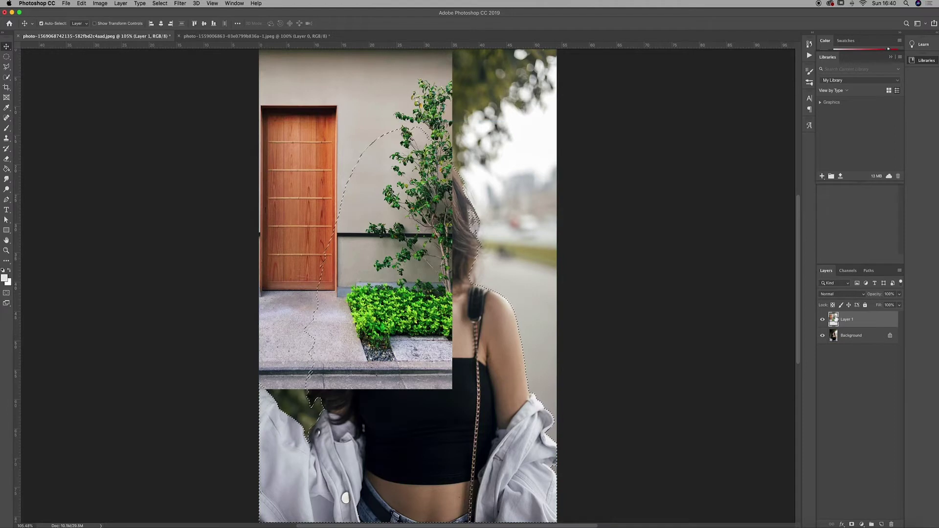
# - Try the Scale transform on the door layer and toggling the visibility of the Background layer
pyautogui.click(98, 3)
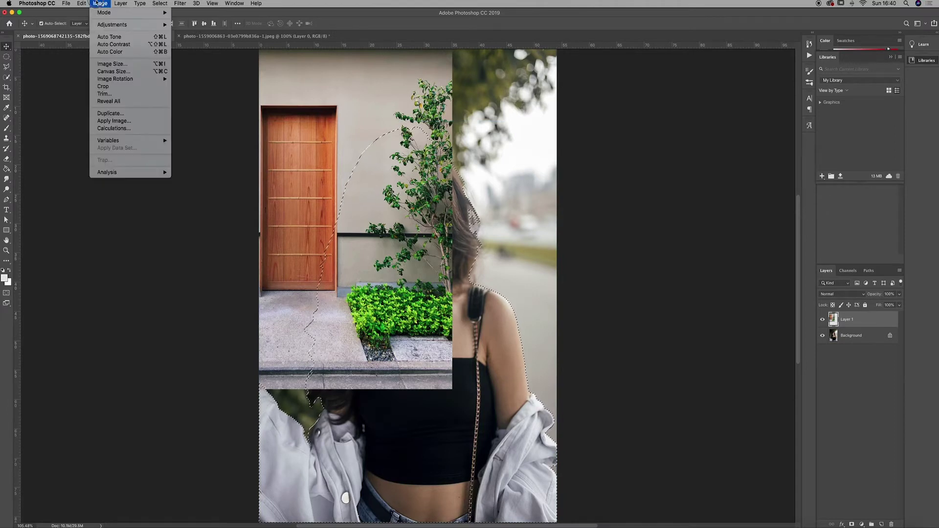
pyautogui.moveTo(86, 3)
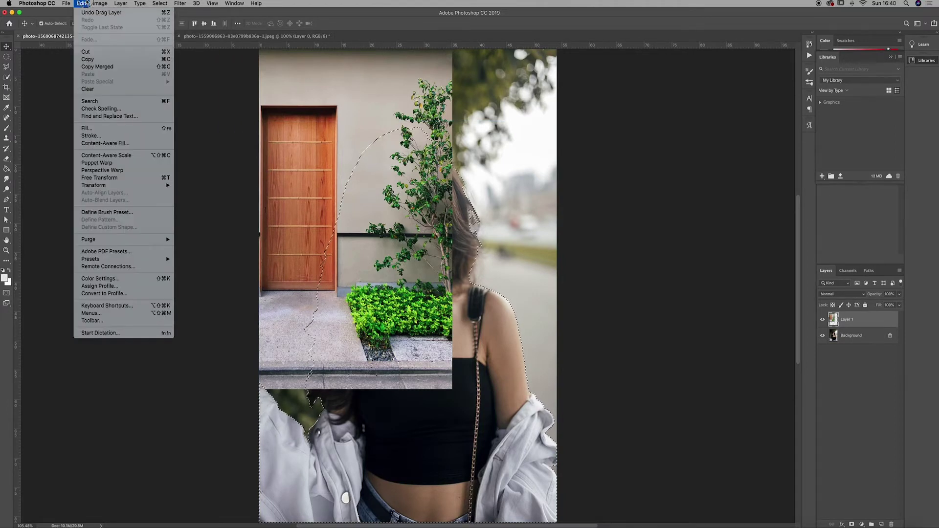
pyautogui.moveTo(146, 185)
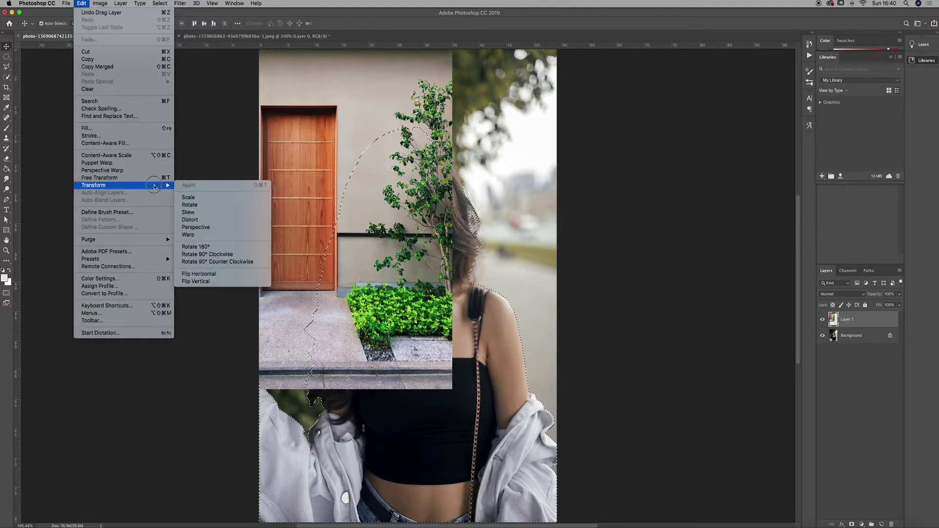
pyautogui.click(195, 200)
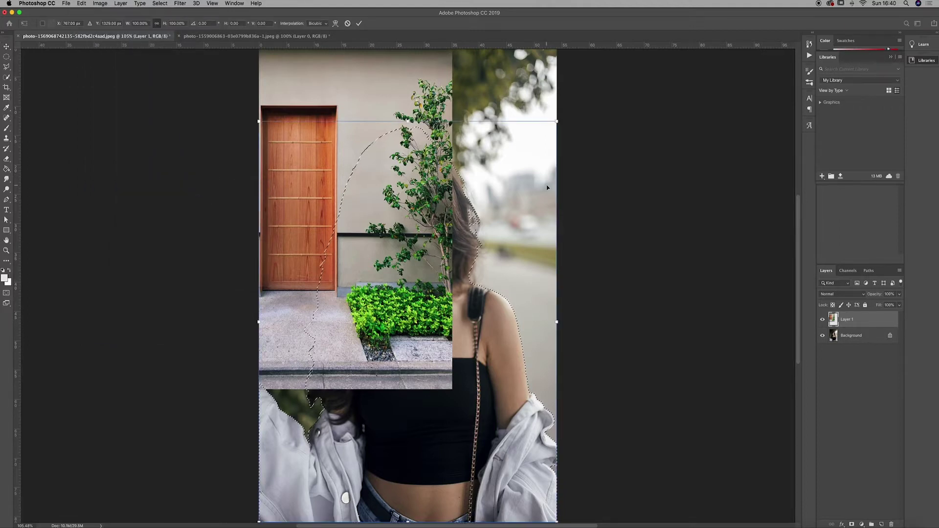
pyautogui.click(822, 335)
pyautogui.click(822, 335)
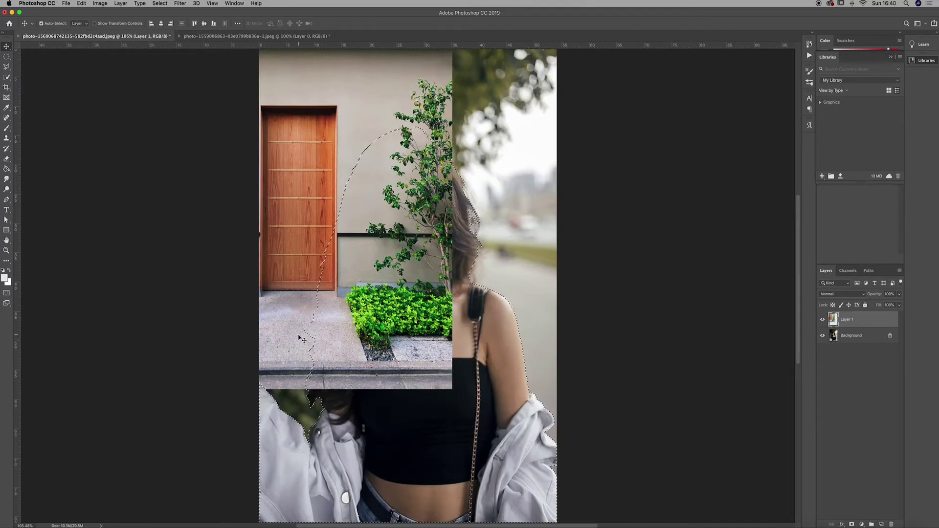
# - Undo the changes in the portrait document back to the active selection around the woman, without the door layer
pyautogui.moveTo(292, 336); pyautogui.dragTo(323, 366)
pyautogui.press('super+z')
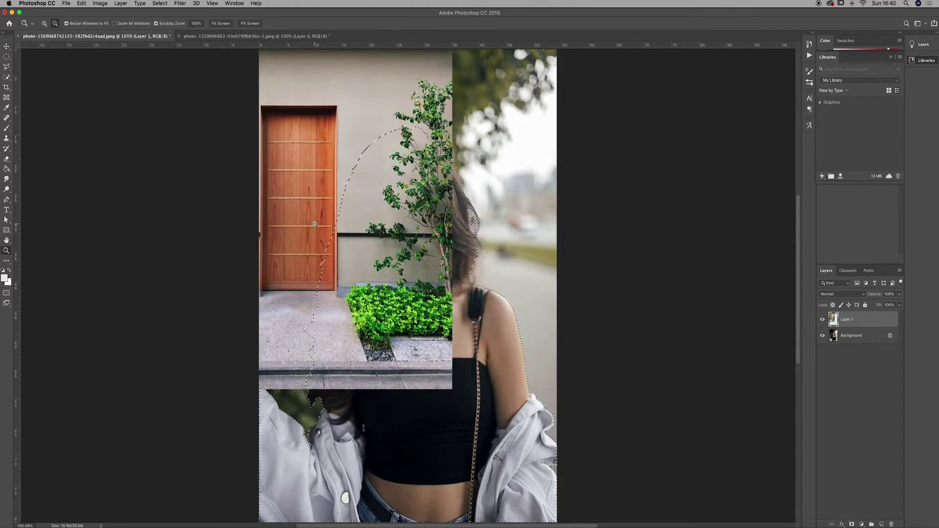
pyautogui.press('super+z')
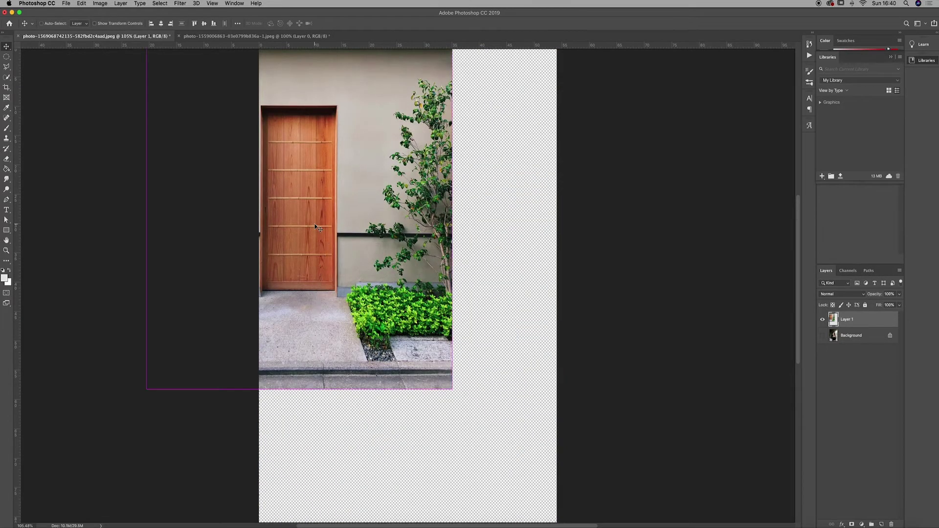
pyautogui.press('super+z')
pyautogui.press('super+z')
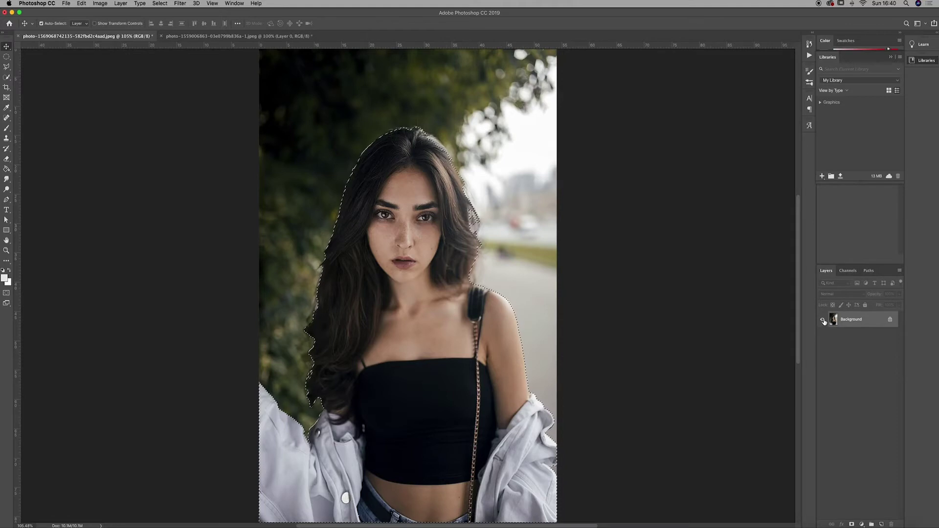
# - Put the selected woman on her own layer and hide the Background layer
pyautogui.press('super+j')
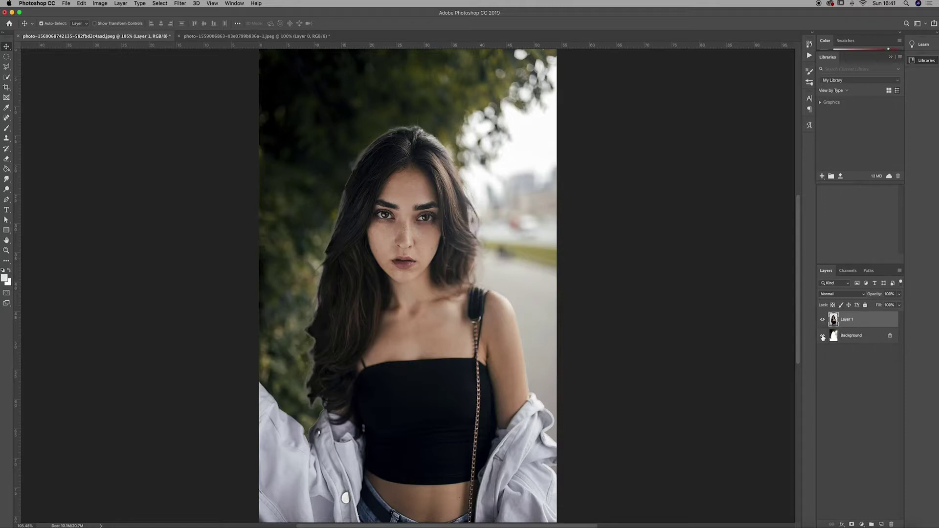
pyautogui.click(823, 336)
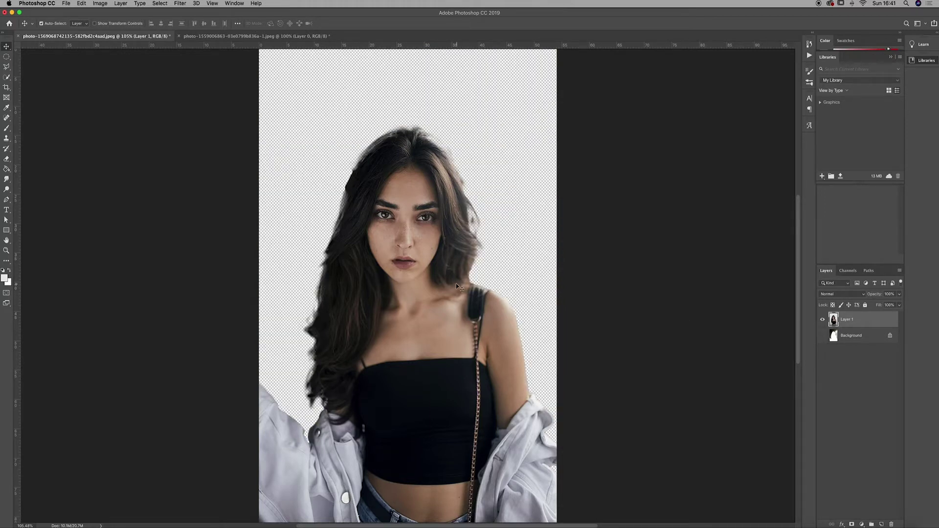
# - Copy the door photo into the portrait document as a layer above the woman, spanning the canvas width
pyautogui.moveTo(420, 273); pyautogui.dragTo(377, 232)
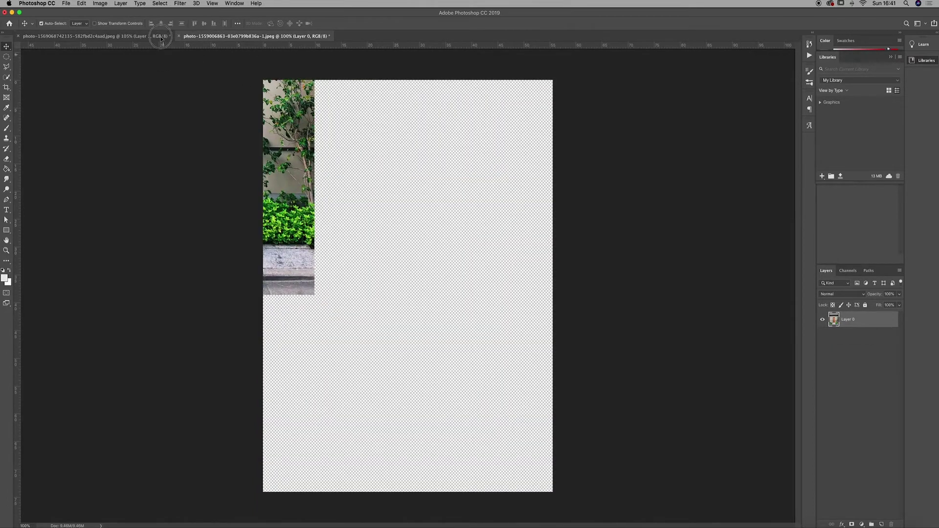
pyautogui.click(161, 36)
pyautogui.moveTo(161, 36); pyautogui.dragTo(403, 262)
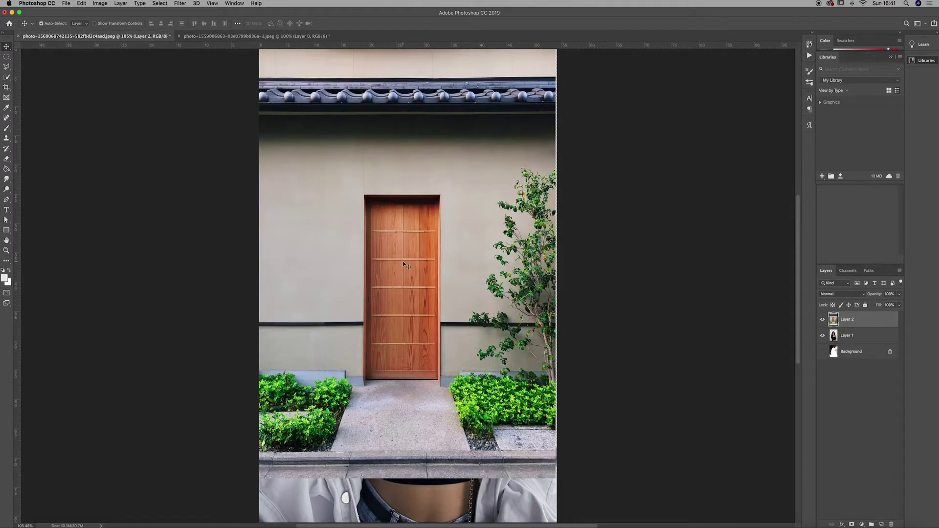
# - Enlarge the door photo layer proportionally with Free Transform until it covers the whole canvas
pyautogui.press('super+t')
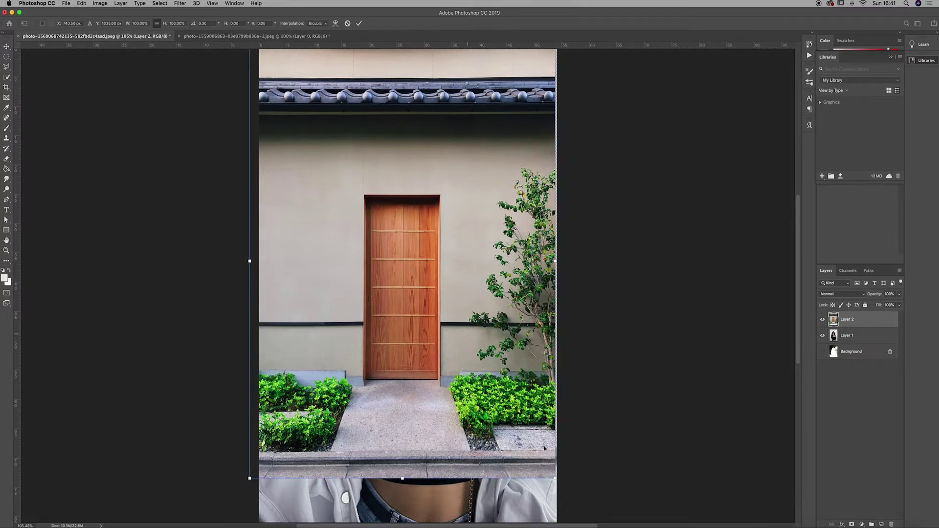
pyautogui.moveTo(555, 479); pyautogui.dragTo(592, 522)
pyautogui.press('super+z')
pyautogui.moveTo(556, 477); pyautogui.dragTo(597, 513)
pyautogui.press('Return')
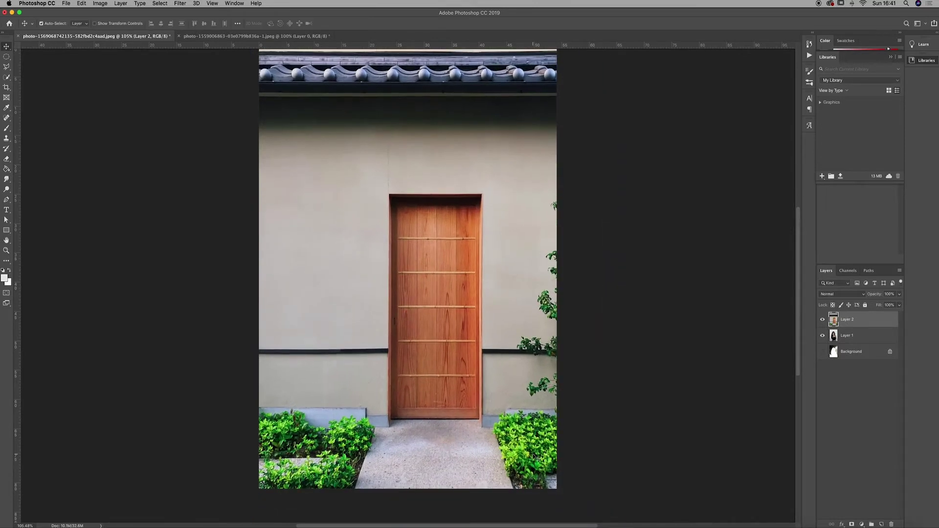
# - Reorder the layers so the woman's cutout lies above the door photo
pyautogui.moveTo(840, 324); pyautogui.dragTo(837, 343)
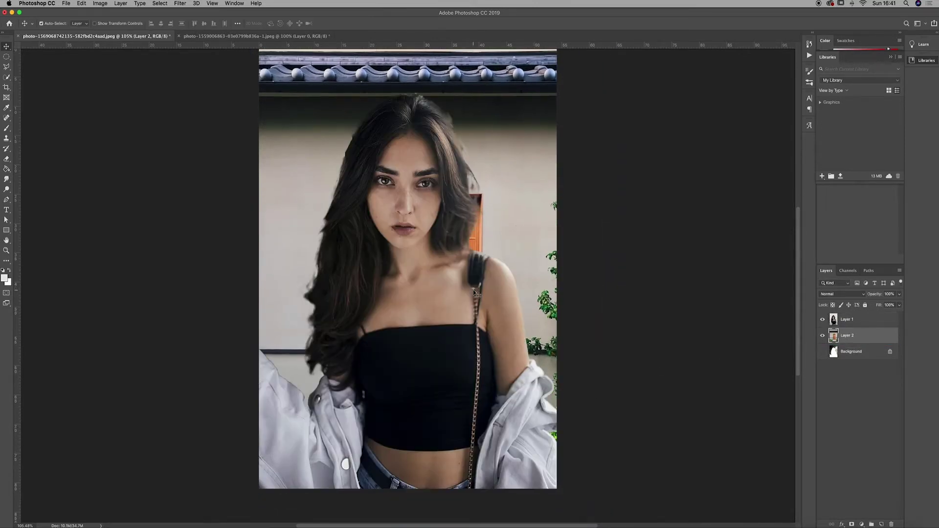
pyautogui.scroll(3, 522, 148)
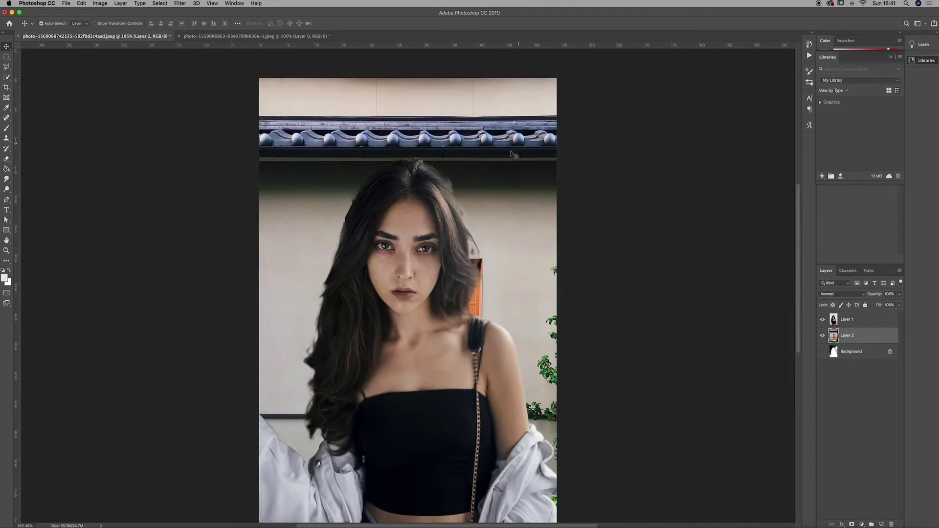
pyautogui.scroll(-3, 458, 327)
pyautogui.scroll(6, 458, 327)
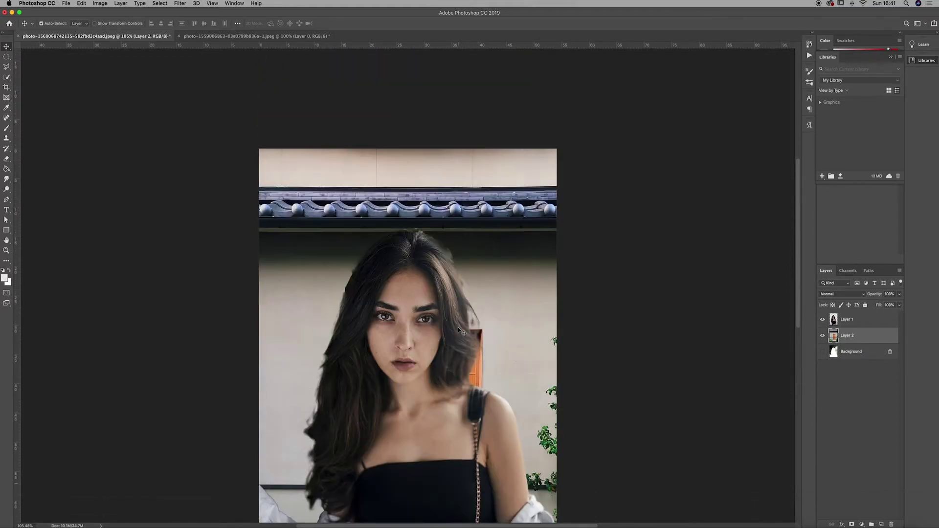
pyautogui.scroll(-5, 457, 328)
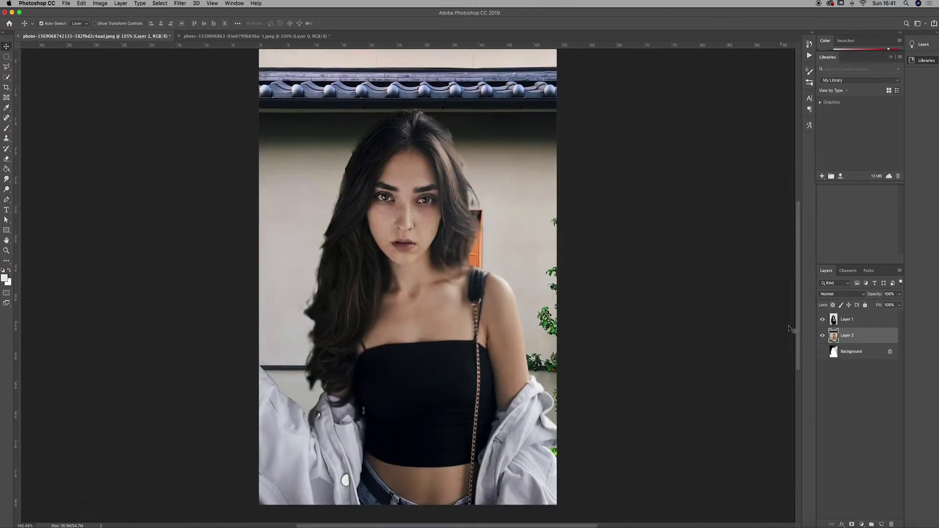
# - Try scaling the woman's layer down and lowering it in front of the door, and toggle the door layer's visibility
pyautogui.click(834, 321)
pyautogui.hotkey('ctrl', 't')
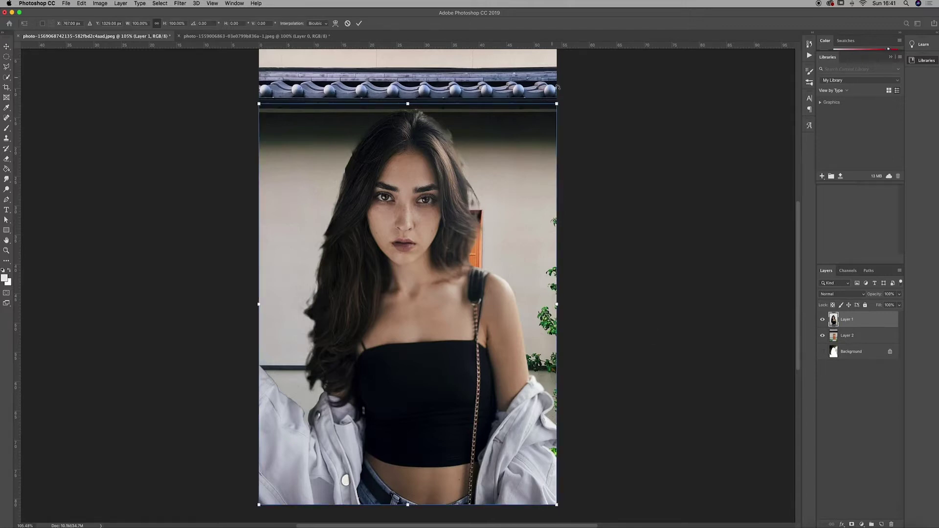
pyautogui.moveTo(557, 103); pyautogui.dragTo(465, 205)
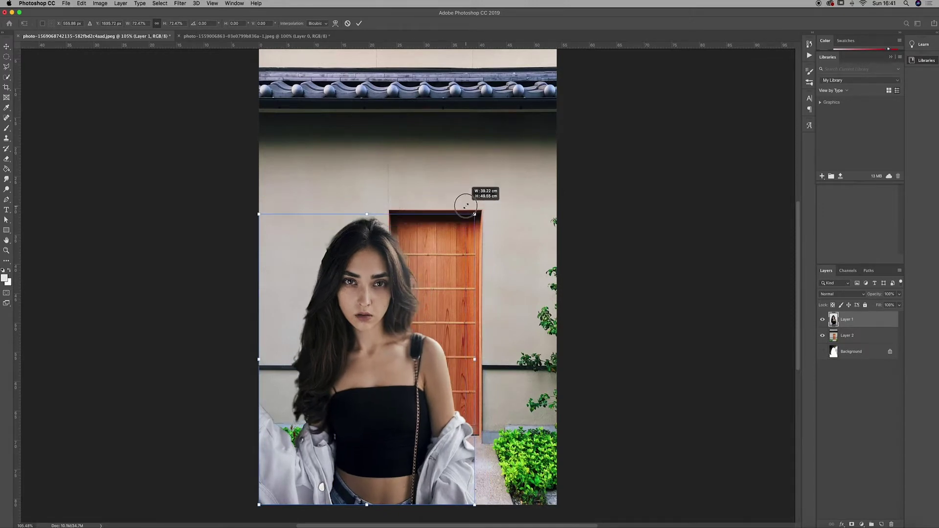
pyautogui.scroll(-1, 466, 206)
pyautogui.moveTo(397, 288)
pyautogui.mouseDown()
pyautogui.moveTo(459, 289)
pyautogui.moveTo(390, 293)
pyautogui.mouseUp()
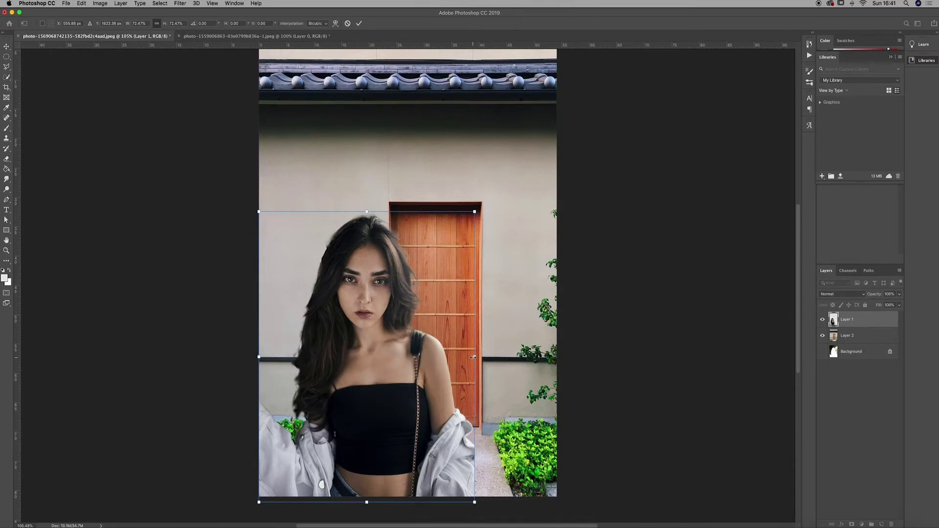
pyautogui.moveTo(473, 358); pyautogui.dragTo(561, 360)
pyautogui.moveTo(447, 362); pyautogui.dragTo(449, 384)
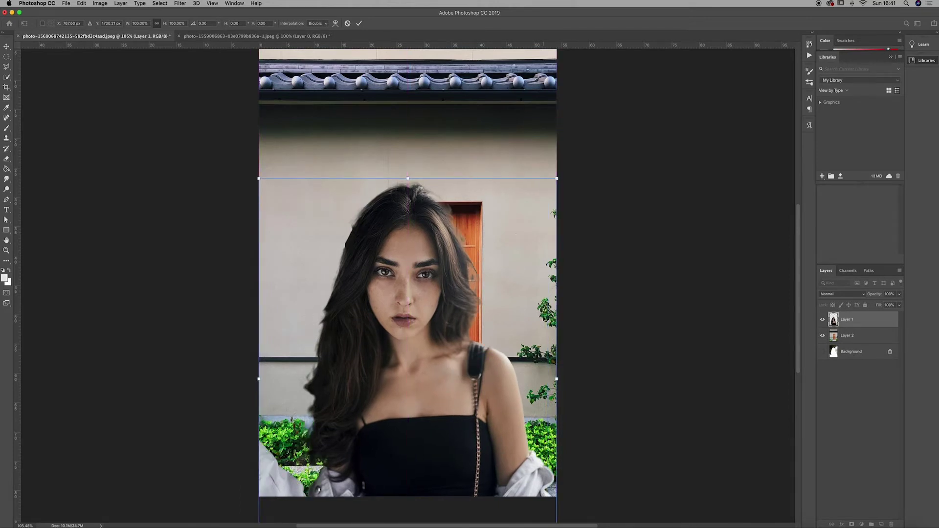
pyautogui.moveTo(557, 178); pyautogui.dragTo(487, 271)
pyautogui.press('Return')
pyautogui.click(822, 337)
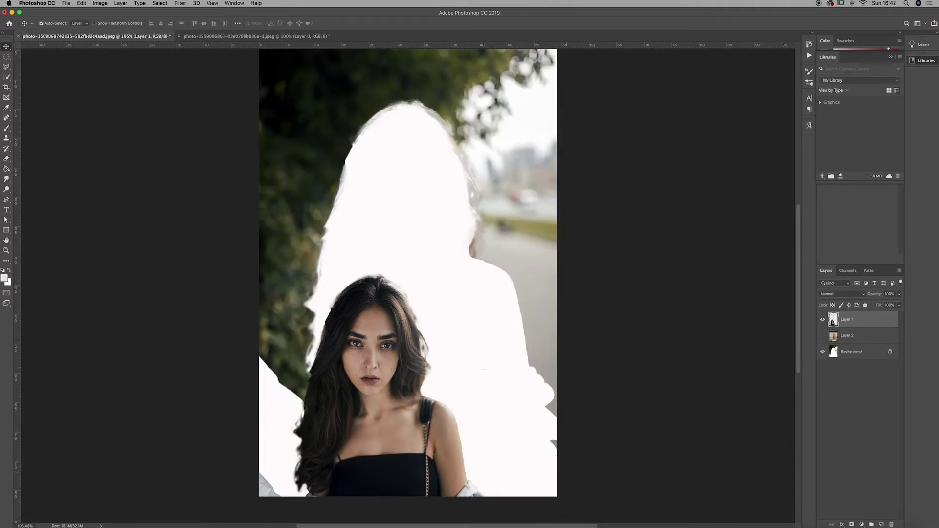
pyautogui.click(823, 336)
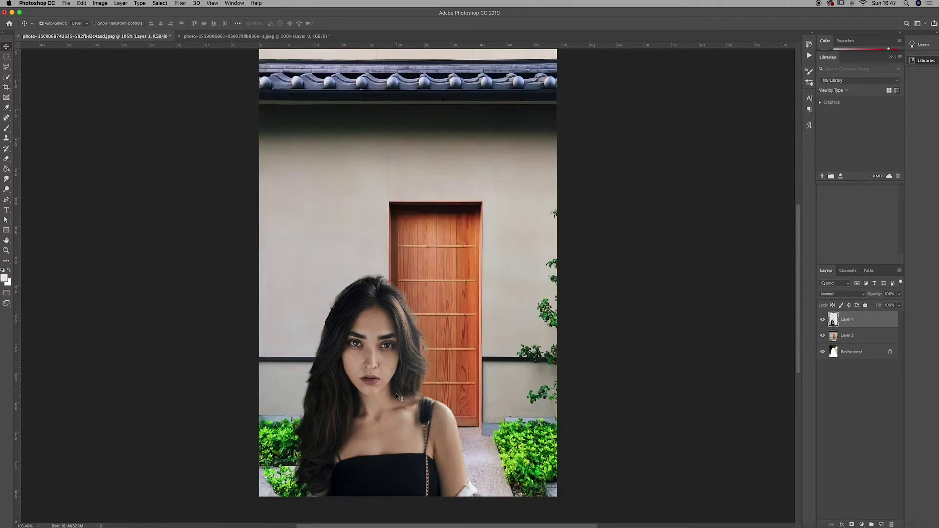
# - Undo the visibility changes and the scaling of the woman's layer back to her original size and position
pyautogui.press('super+z')
pyautogui.press('super+z')
pyautogui.press('super+z')
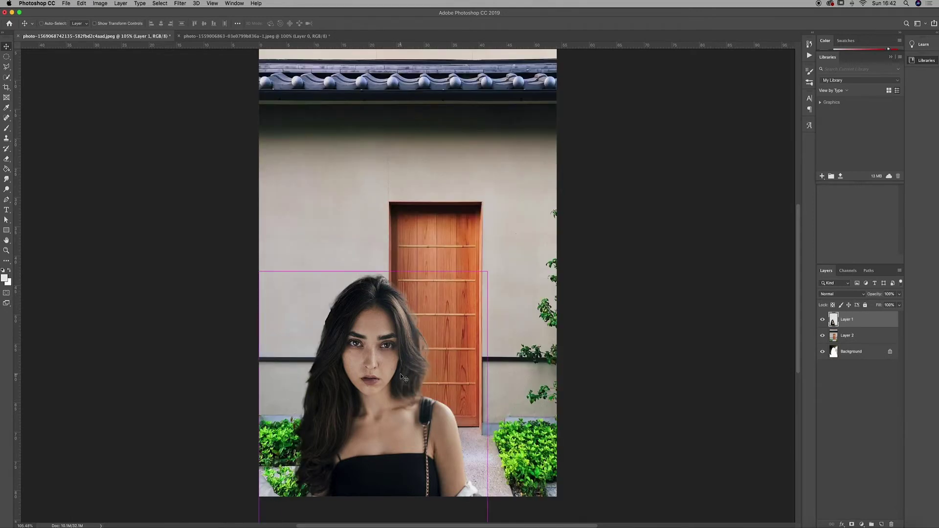
pyautogui.press('super+z')
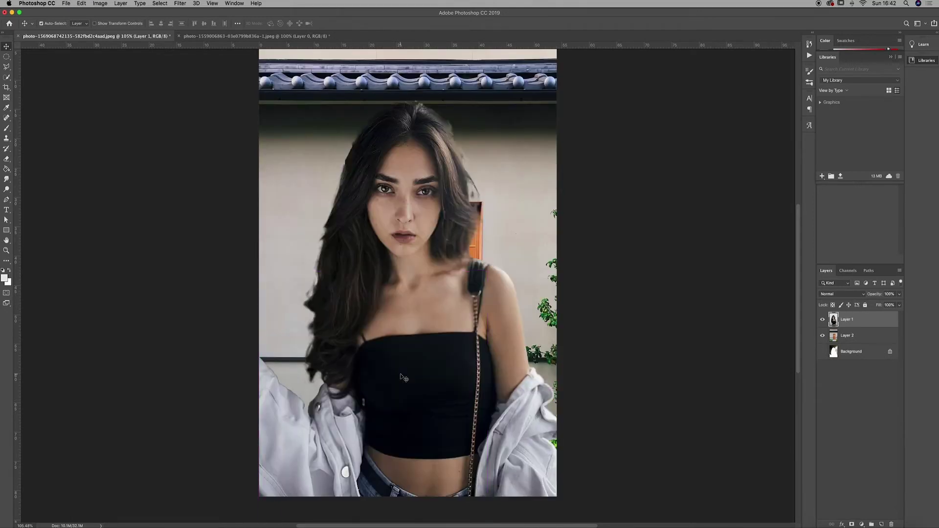
# - Scale the door photo layer to about 127.69% and shift it upward so the door stands behind the woman's head and shoulder
pyautogui.click(853, 337)
pyautogui.press('super+t')
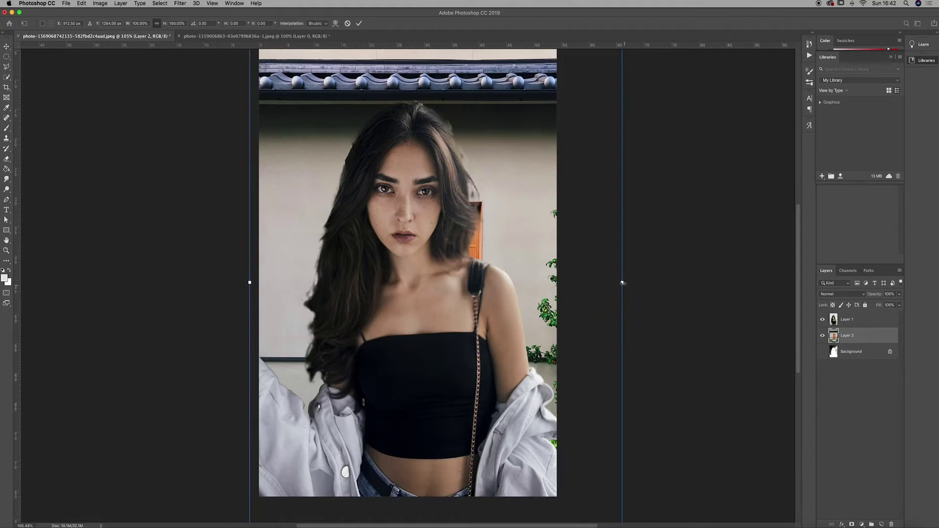
pyautogui.moveTo(622, 282); pyautogui.dragTo(724, 270)
pyautogui.moveTo(510, 282); pyautogui.dragTo(486, 193)
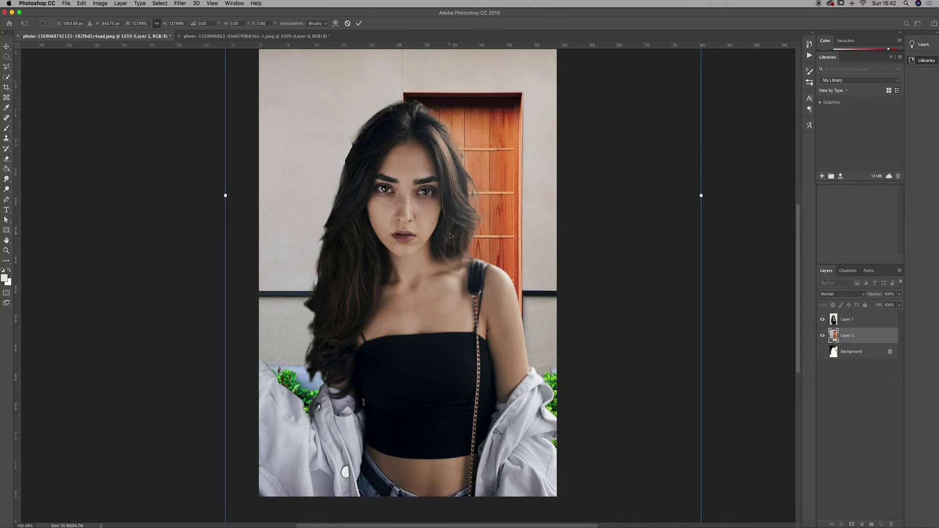
pyautogui.press('Return')
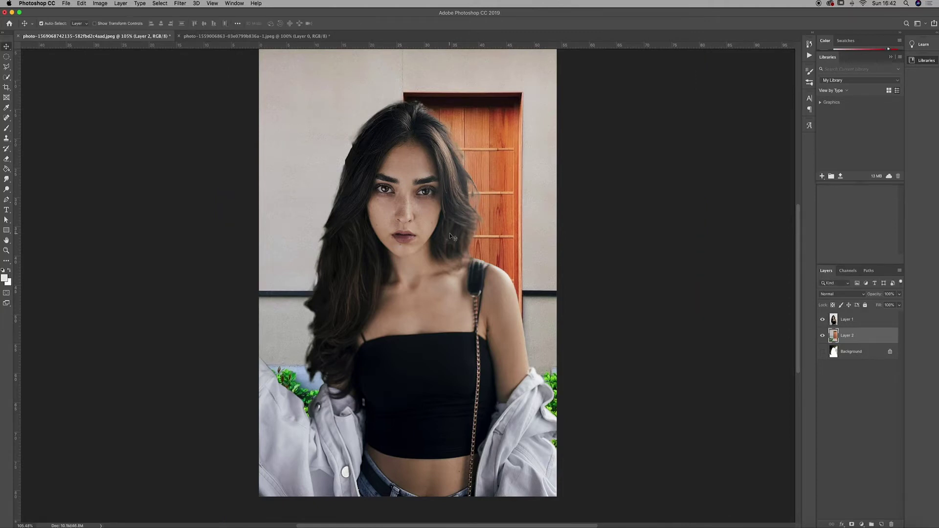
# - Add a Solid Color fill layer in light gray #c1c1c1 and place it above the woman's layer
pyautogui.press('super+minus')
pyautogui.press('super+minus')
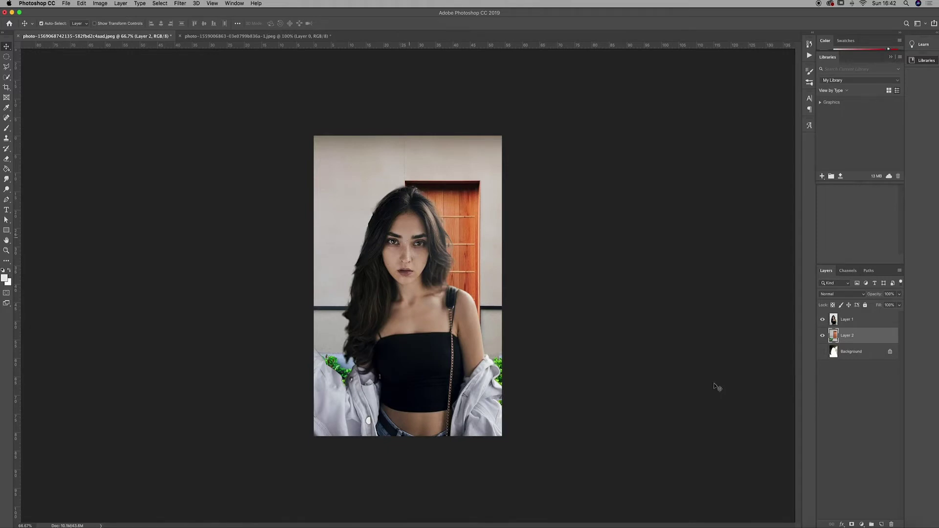
pyautogui.click(860, 523)
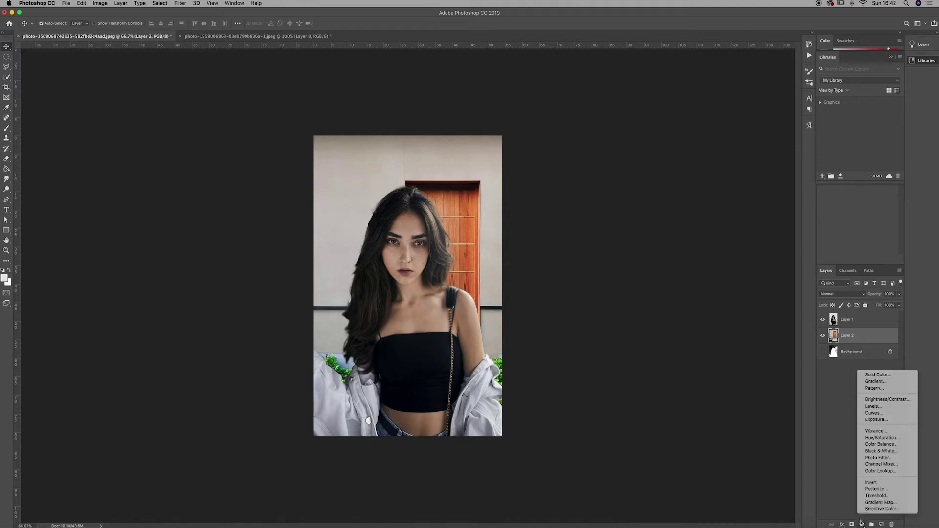
pyautogui.click(871, 379)
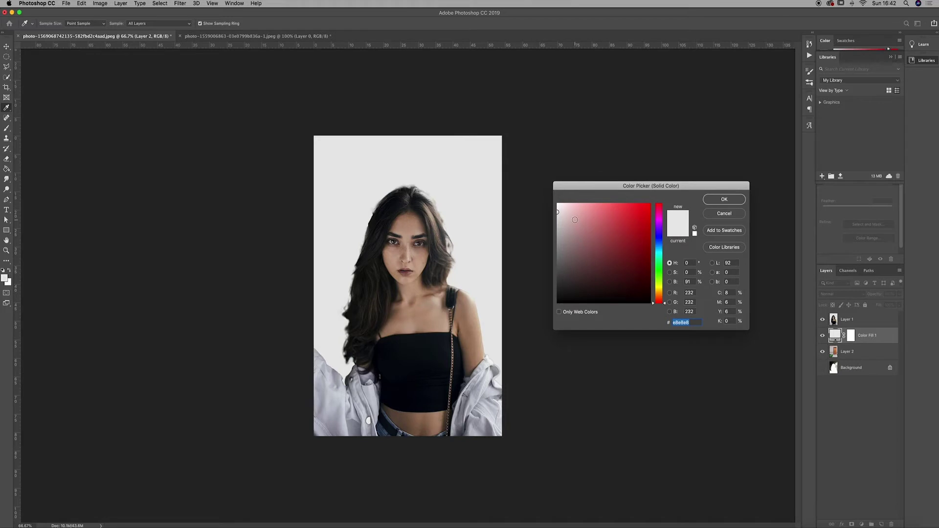
pyautogui.moveTo(557, 220); pyautogui.dragTo(558, 227)
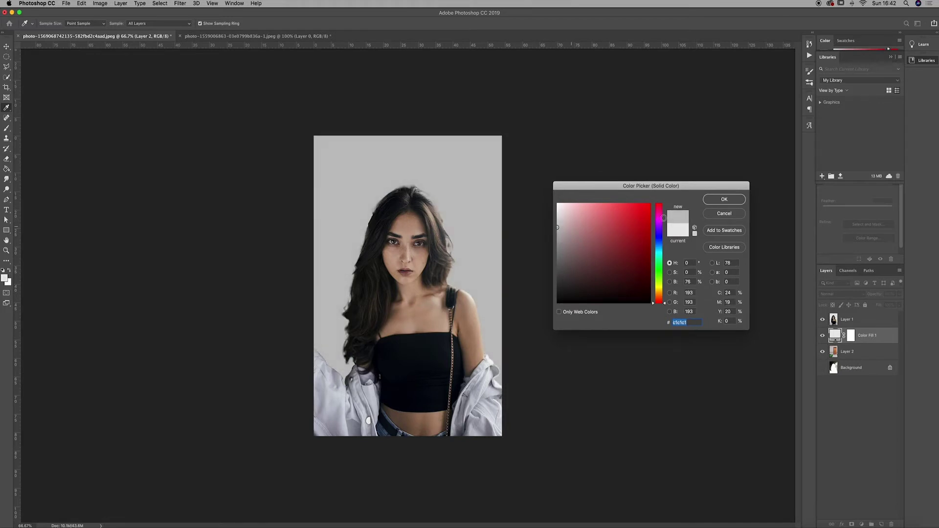
pyautogui.click(740, 202)
pyautogui.moveTo(863, 324); pyautogui.dragTo(861, 340)
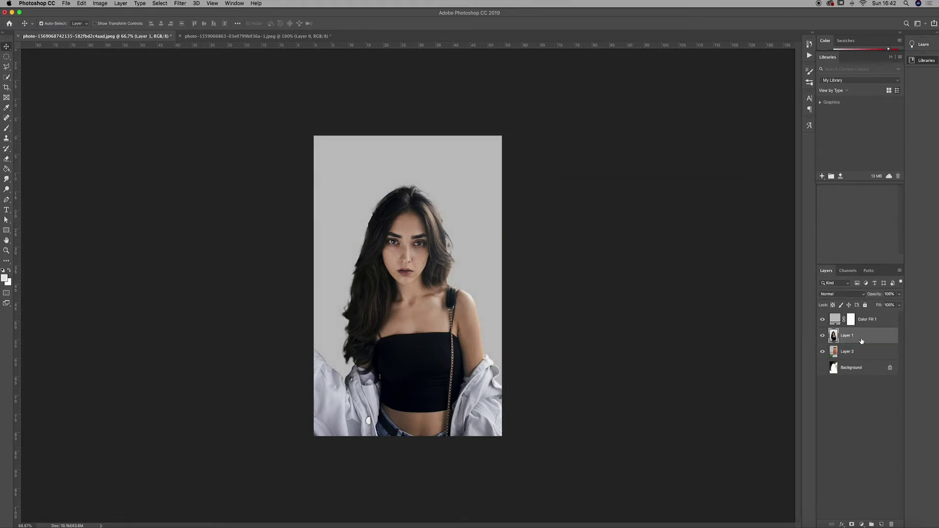
# - Try the Multiply blend mode on the woman's layer and return it to Normal
pyautogui.click(854, 294)
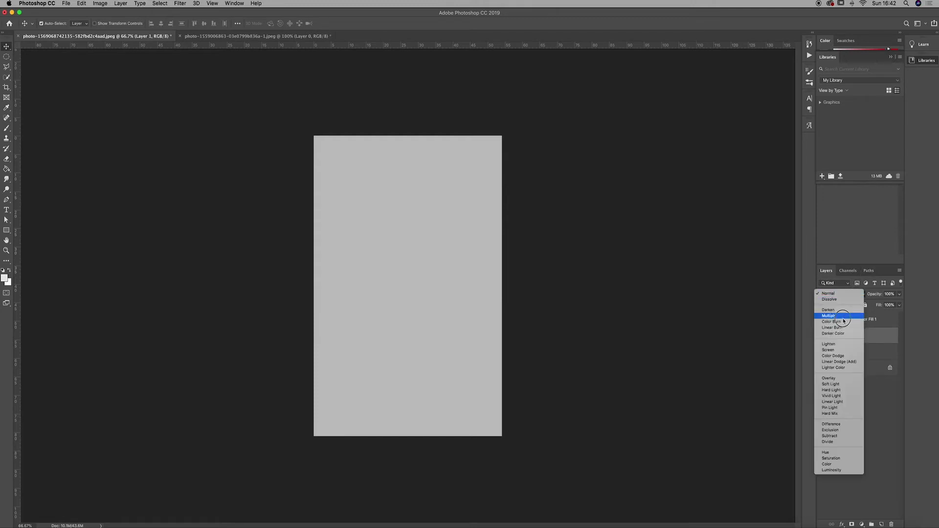
pyautogui.click(842, 315)
pyautogui.click(840, 294)
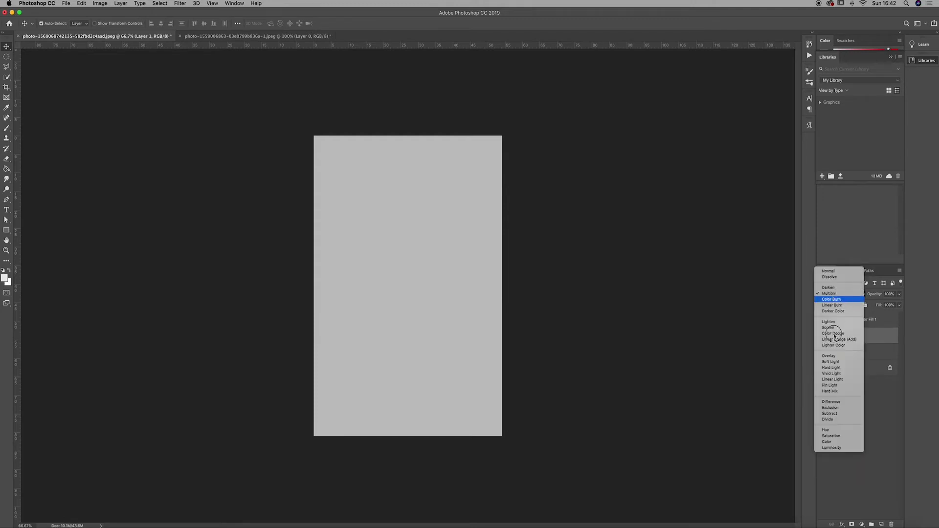
pyautogui.click(834, 352)
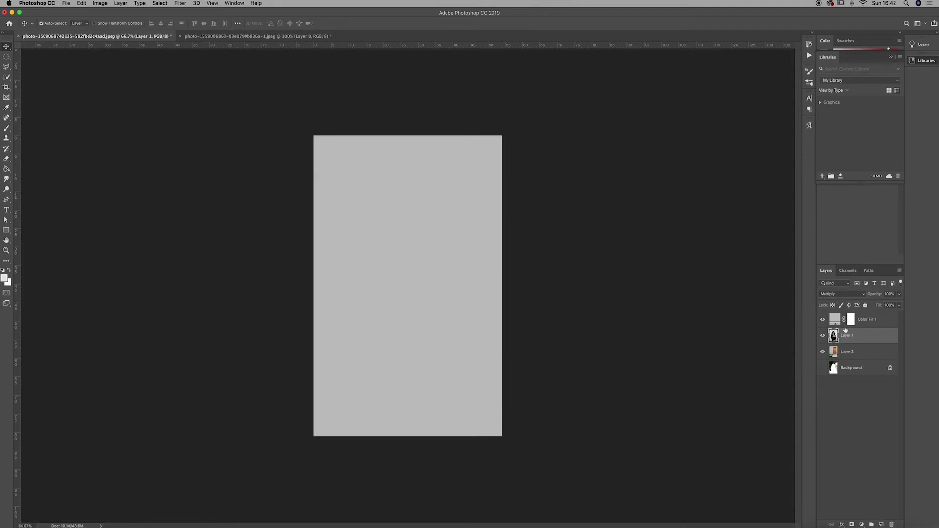
pyautogui.click(846, 296)
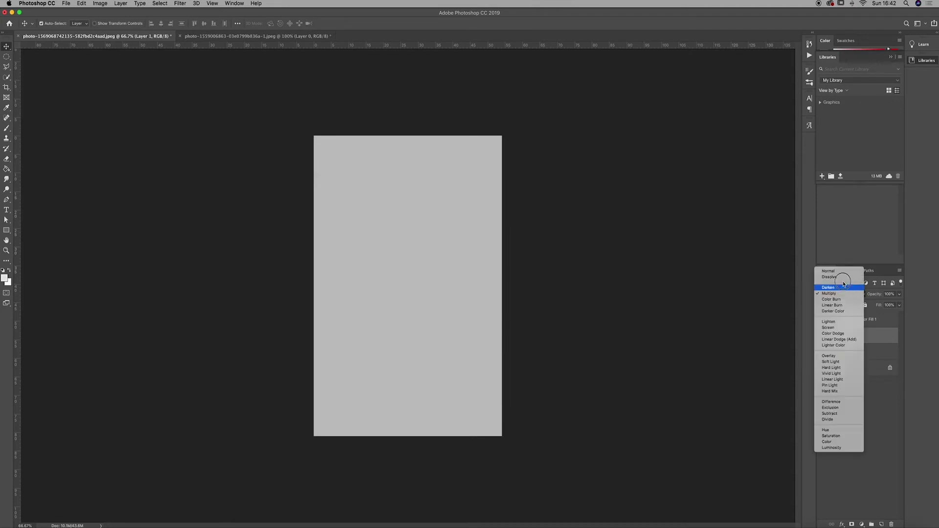
pyautogui.click(842, 271)
# - Set the gray fill layer's blend mode to Soft Light and lower its opacity to about 59%
pyautogui.click(864, 322)
pyautogui.click(842, 296)
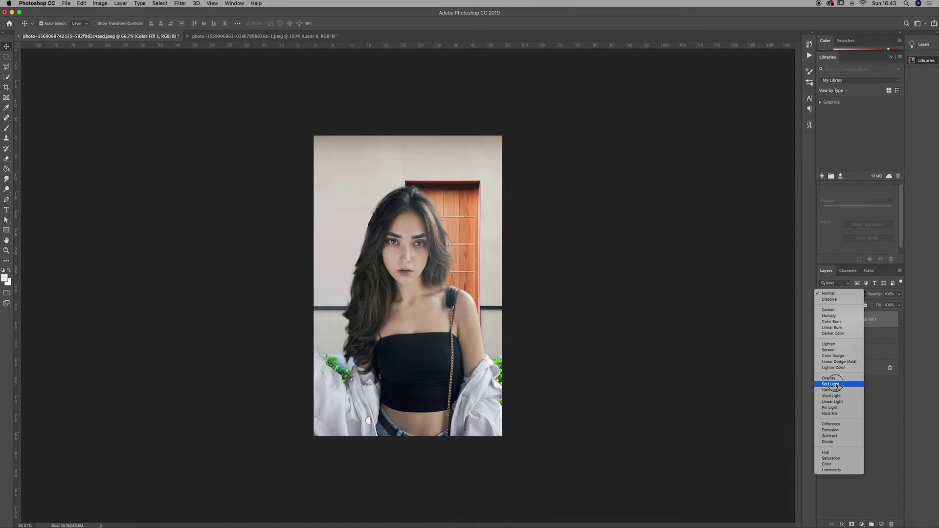
pyautogui.click(837, 385)
pyautogui.click(899, 294)
pyautogui.moveTo(898, 304); pyautogui.dragTo(884, 306)
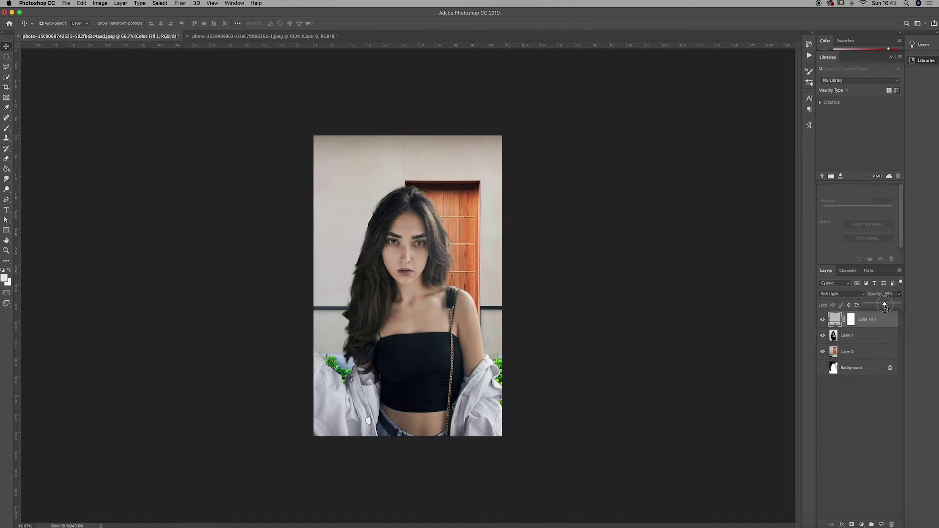
pyautogui.moveTo(885, 307); pyautogui.dragTo(884, 306)
pyautogui.click(899, 295)
# - Apply a Gaussian Blur with a radius of 12.0 pixels to the door photo layer
pyautogui.click(843, 355)
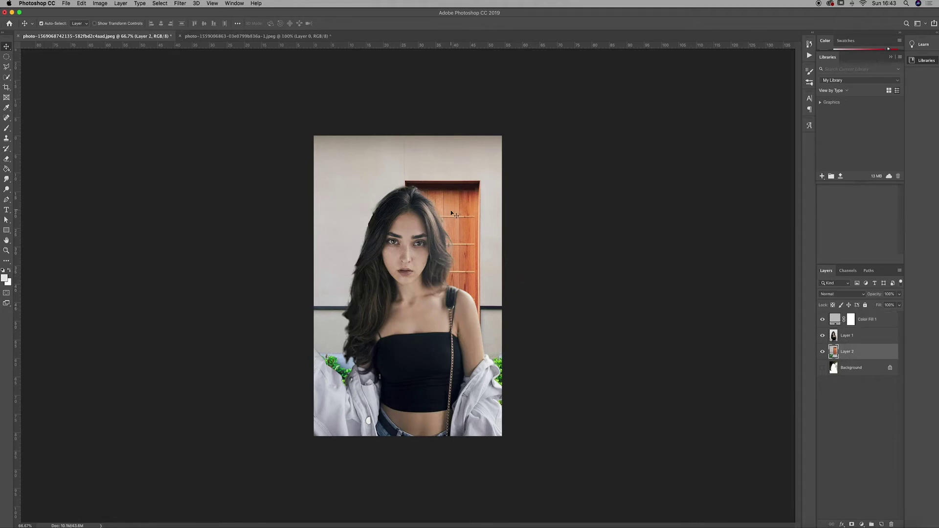
pyautogui.click(125, 4)
pyautogui.moveTo(180, 4)
pyautogui.moveTo(183, 113)
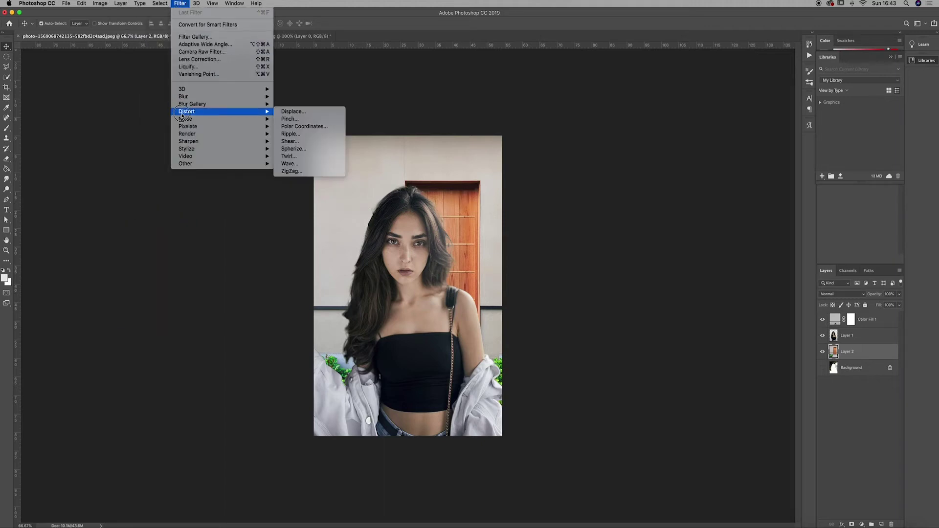
pyautogui.moveTo(195, 136)
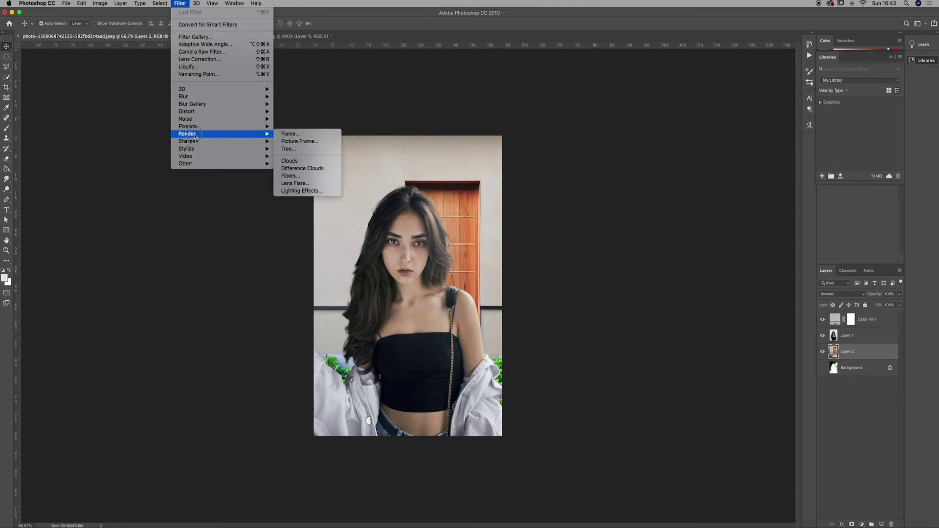
pyautogui.moveTo(244, 97)
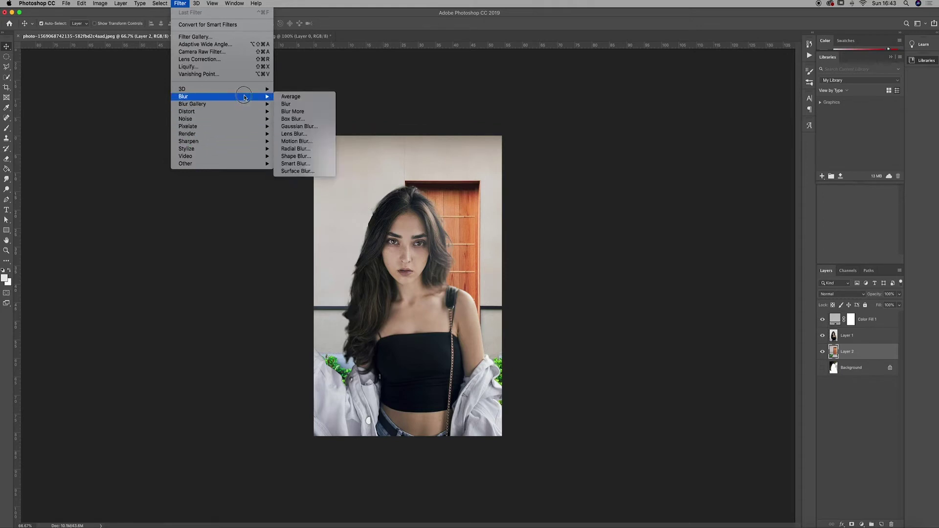
pyautogui.click(288, 126)
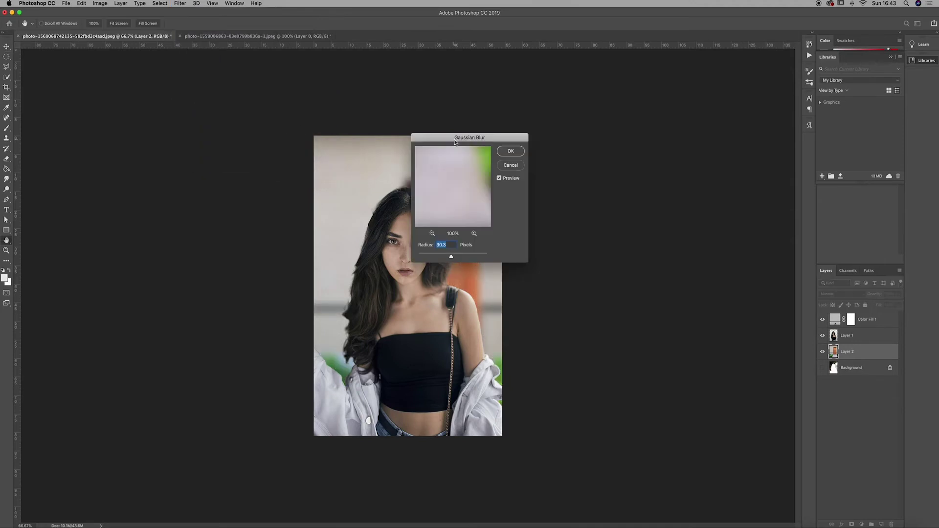
pyautogui.moveTo(455, 143); pyautogui.dragTo(642, 165)
pyautogui.moveTo(638, 279); pyautogui.dragTo(635, 282)
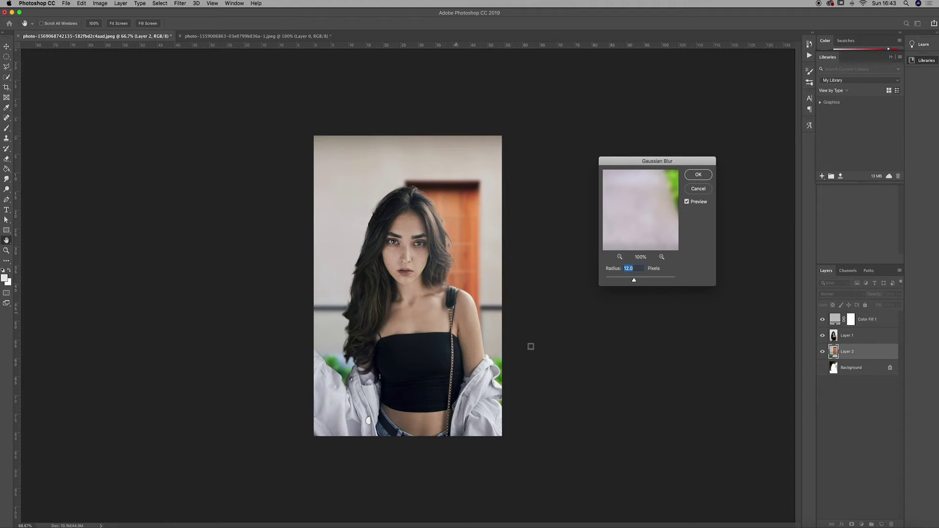
pyautogui.click(698, 175)
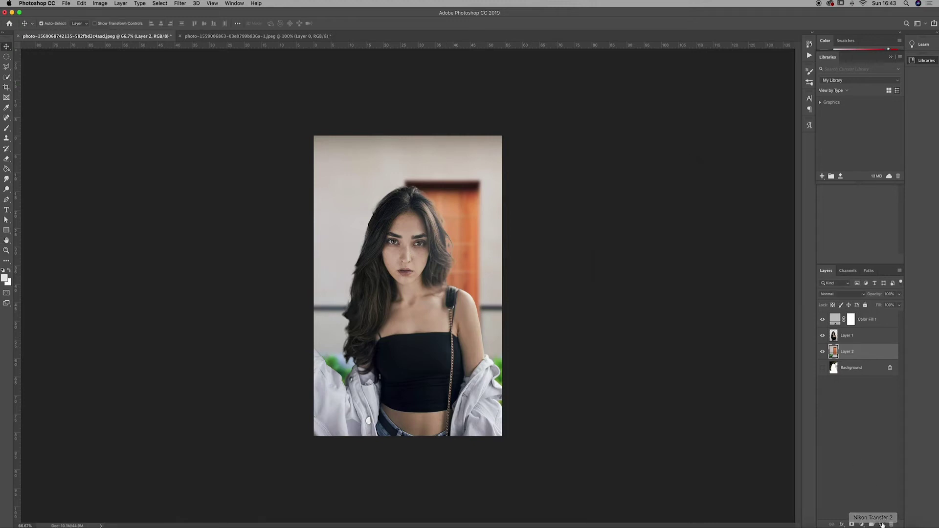
# - Undo the door photo's blur, duplicate the sharp layer, and reapply the Gaussian Blur to the original door layer placed above the copy
pyautogui.moveTo(858, 356); pyautogui.dragTo(882, 524)
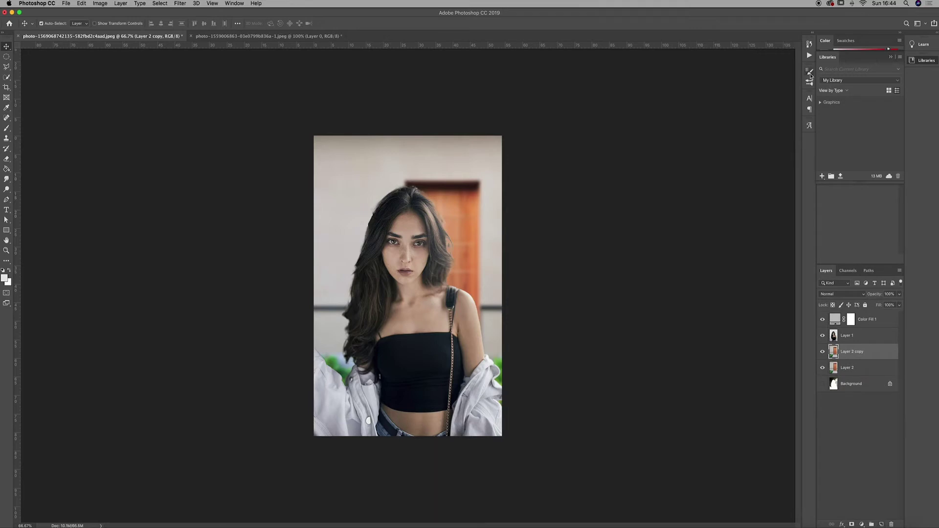
pyautogui.press('BackSpace')
pyautogui.moveTo(837, 358); pyautogui.dragTo(881, 523)
pyautogui.click(847, 374)
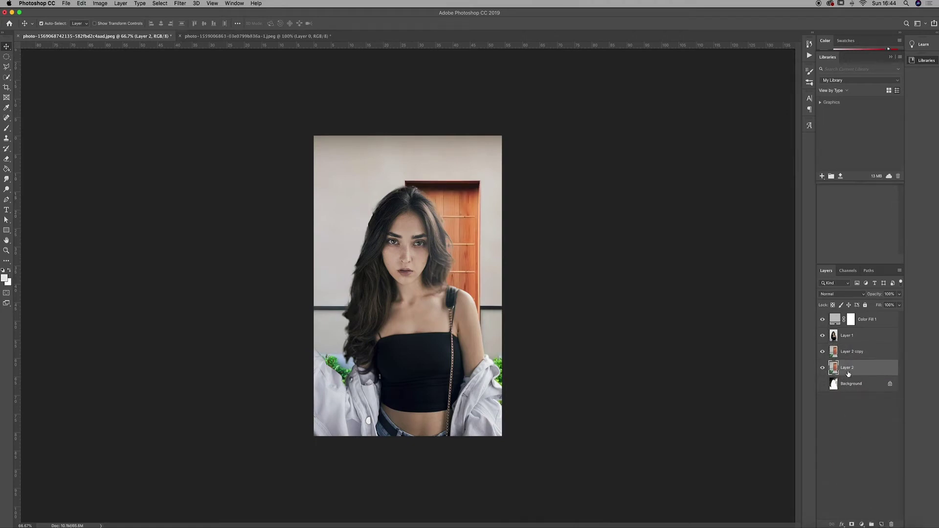
pyautogui.click(185, 4)
pyautogui.click(191, 12)
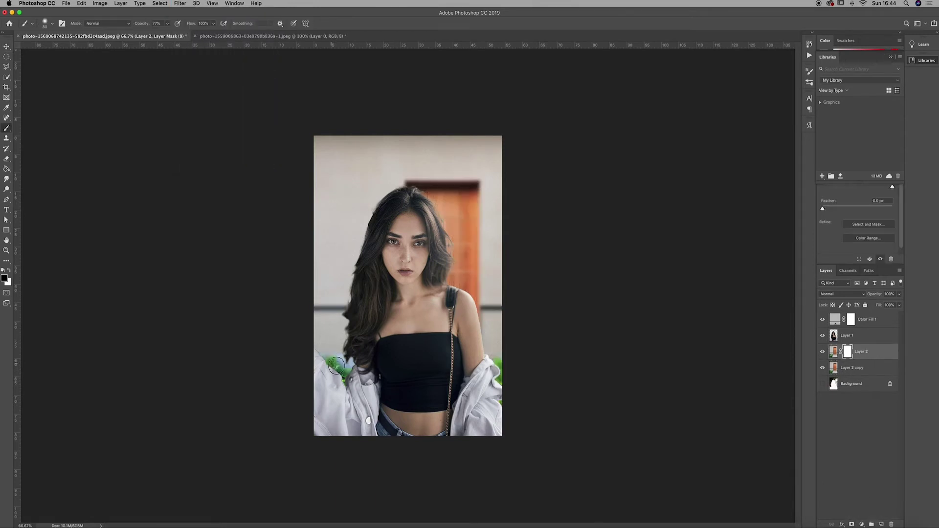
# - Paint black on the blurred door layer's mask over the green plants on both sides of the woman to reveal the sharp copy
pyautogui.moveTo(336, 365)
pyautogui.mouseDown()
pyautogui.moveTo(346, 373)
pyautogui.moveTo(345, 363)
pyautogui.moveTo(313, 357)
pyautogui.moveTo(323, 352)
pyautogui.moveTo(358, 376)
pyautogui.moveTo(329, 357)
pyautogui.mouseUp()
pyautogui.moveTo(479, 359)
pyautogui.mouseDown()
pyautogui.moveTo(507, 363)
pyautogui.moveTo(485, 370)
pyautogui.moveTo(487, 386)
pyautogui.mouseUp()
pyautogui.moveTo(342, 315); pyautogui.dragTo(353, 314)
# - Bring up the image adjustments and add a Brightness/Contrast adjustment as the topmost layer, with brightness -25 and contrast 8
pyautogui.click(864, 318)
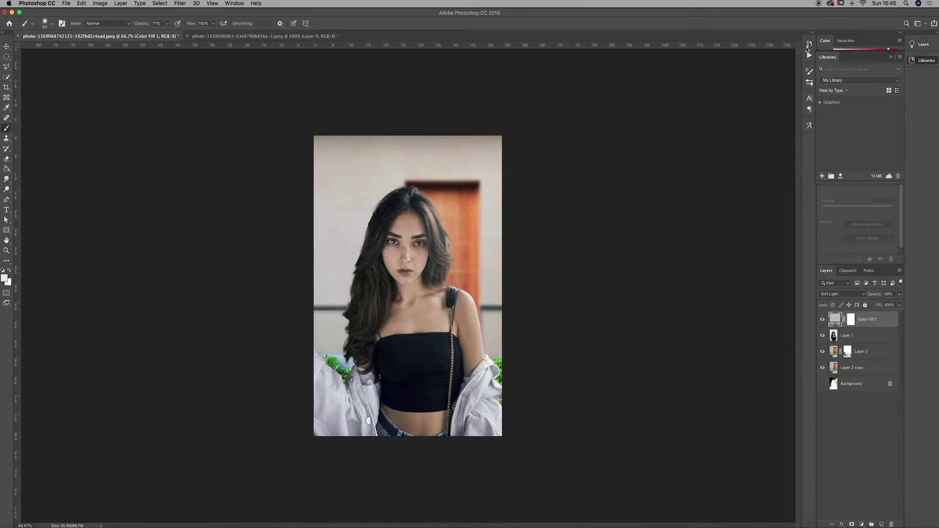
pyautogui.hotkey('alt', '[')
pyautogui.click(900, 42)
pyautogui.click(903, 43)
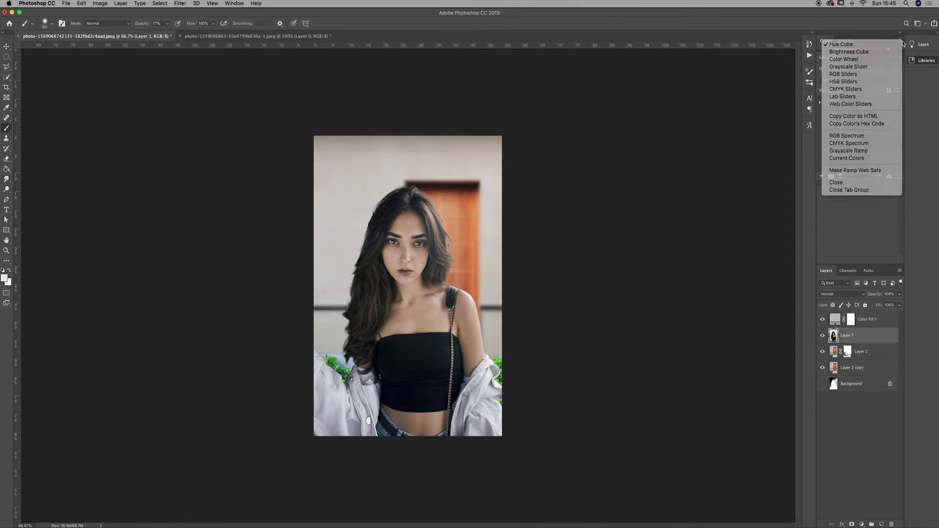
pyautogui.click(850, 351)
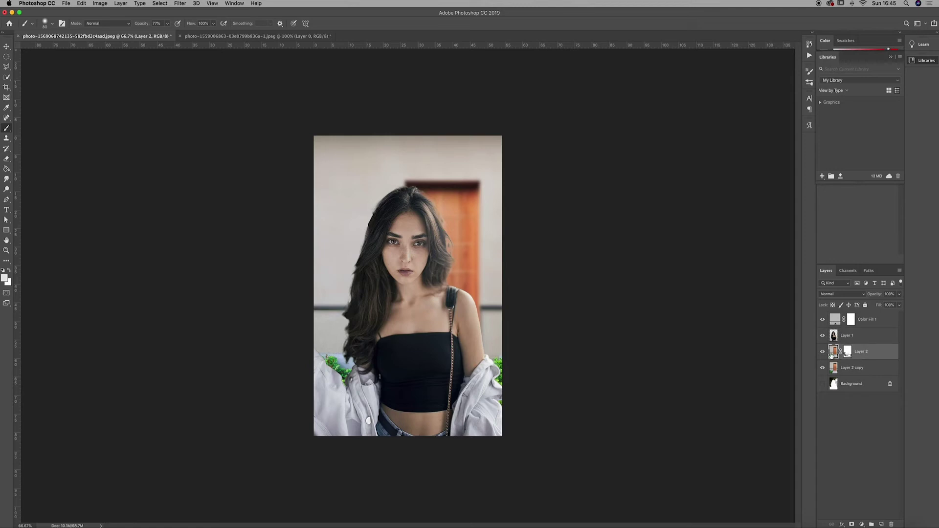
pyautogui.click(244, 3)
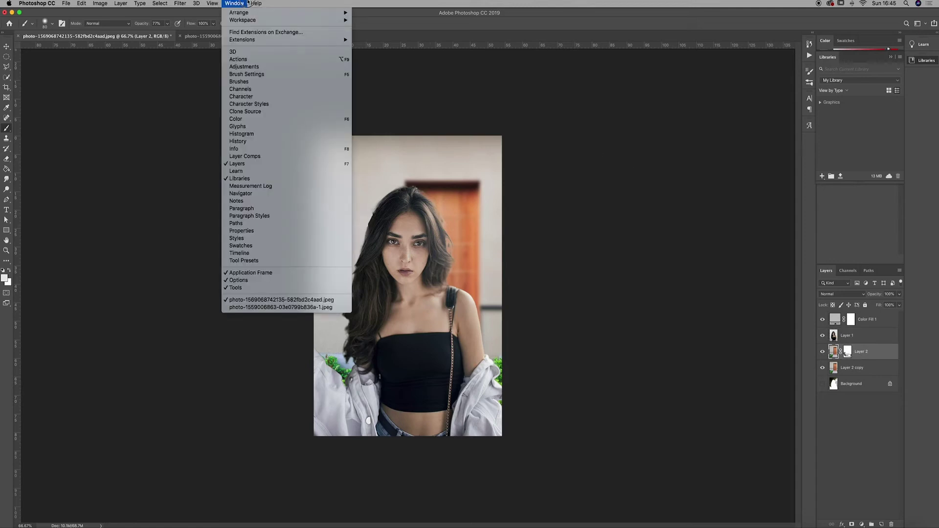
pyautogui.click(244, 66)
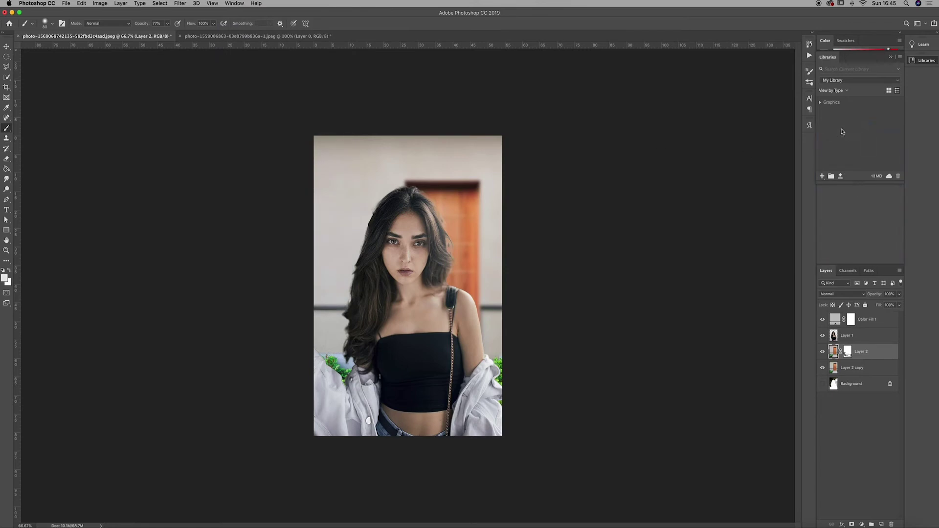
pyautogui.click(830, 58)
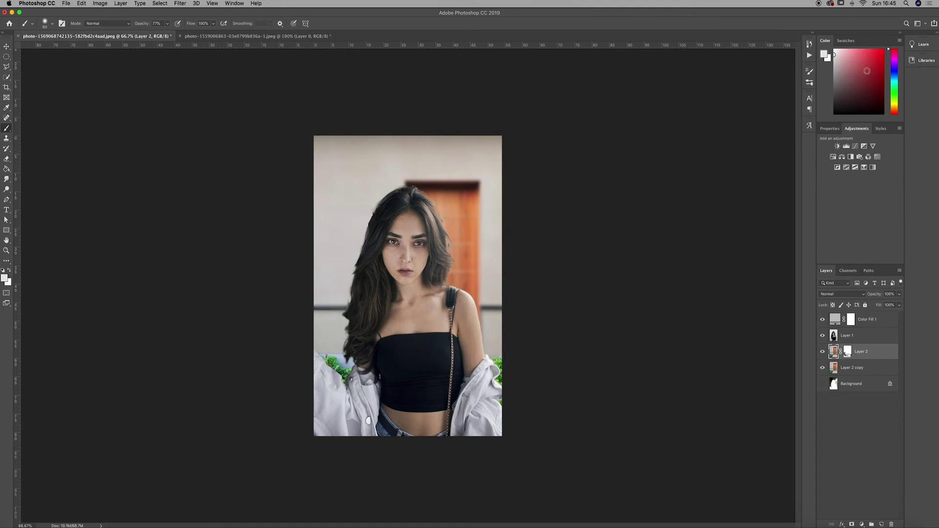
pyautogui.click(837, 146)
pyautogui.moveTo(885, 359); pyautogui.dragTo(871, 308)
pyautogui.moveTo(856, 177); pyautogui.dragTo(861, 193)
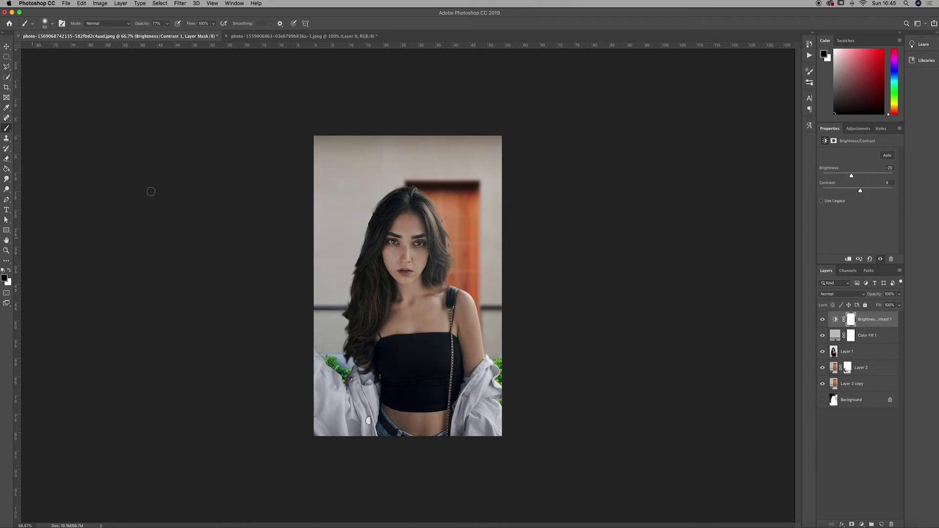
# - Examine the composite at several magnifications, checking the woman's hair and shoulder edges against the blurred door and the overall image
pyautogui.press('v')
pyautogui.press('super+minus')
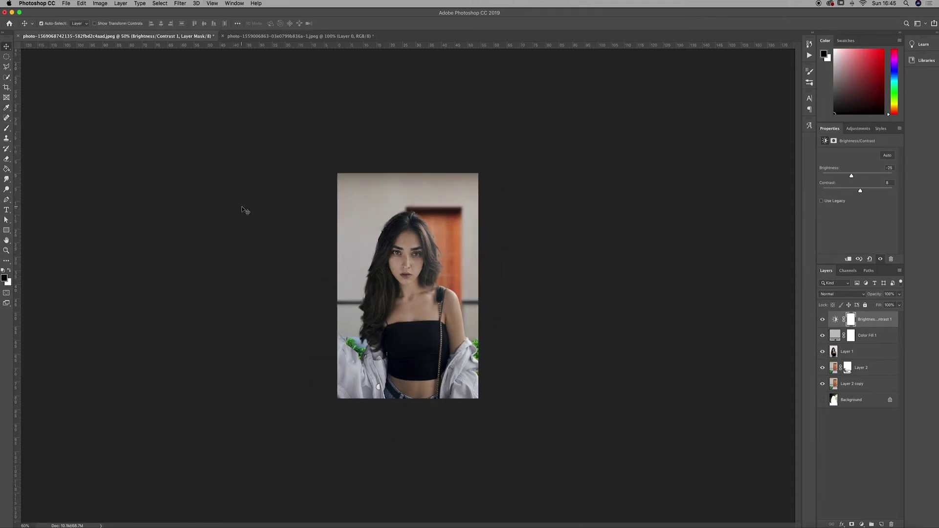
pyautogui.press('super+y')
pyautogui.press('super+y')
pyautogui.press('super+plus')
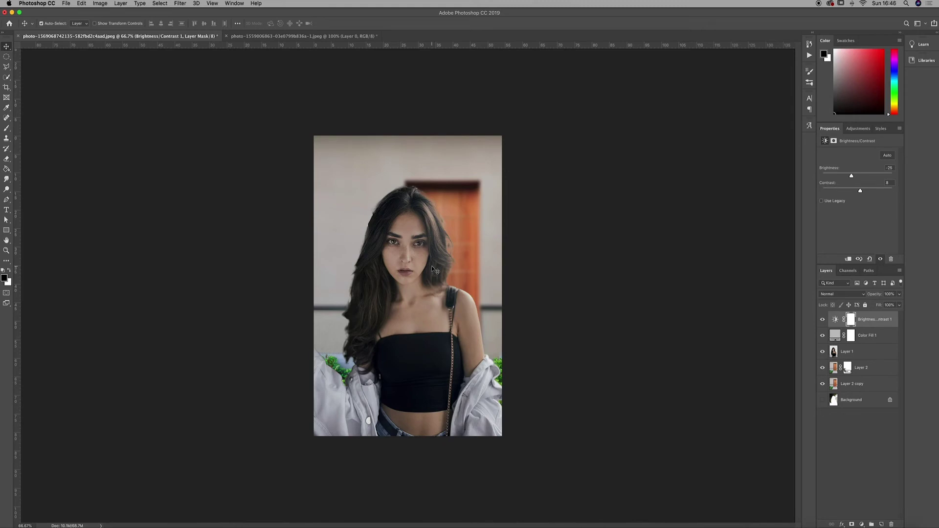
pyautogui.press('super+equal')
pyautogui.press('super+equal')
pyautogui.press('super+equal')
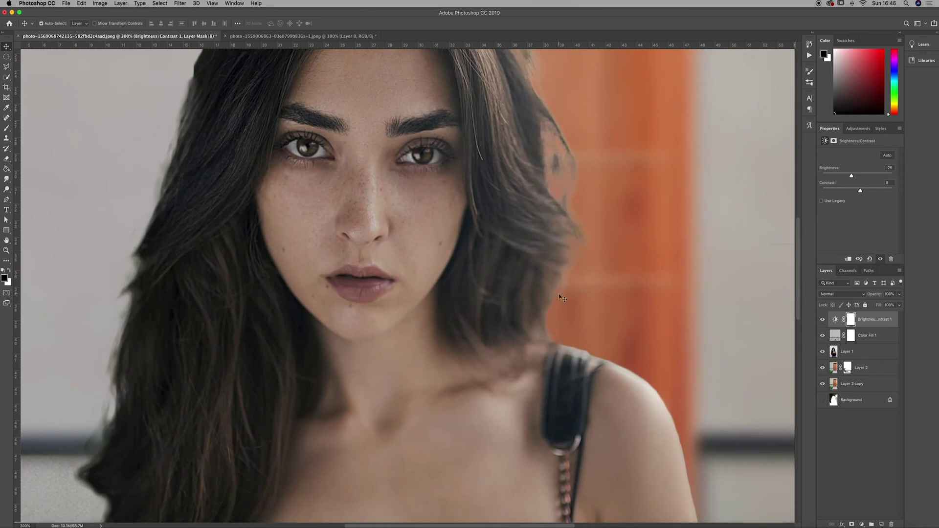
pyautogui.press('super+0')
pyautogui.press('super+1')
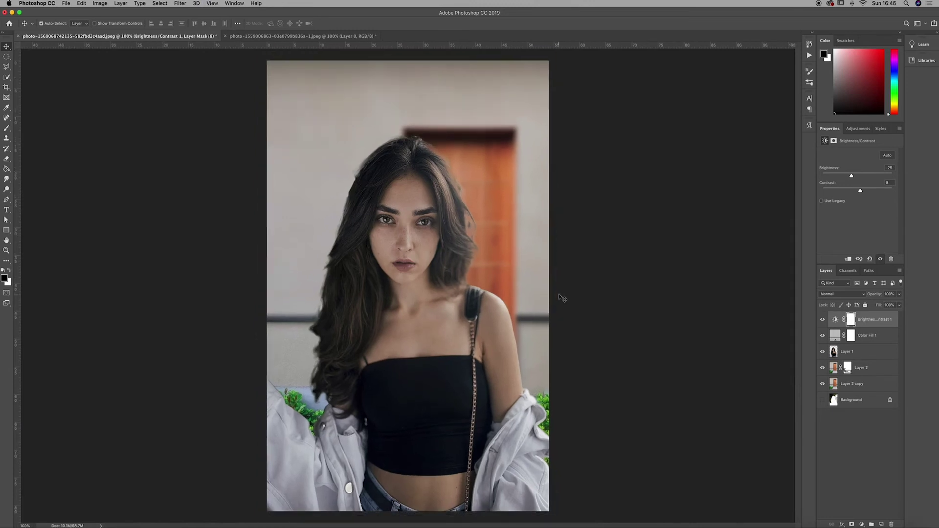